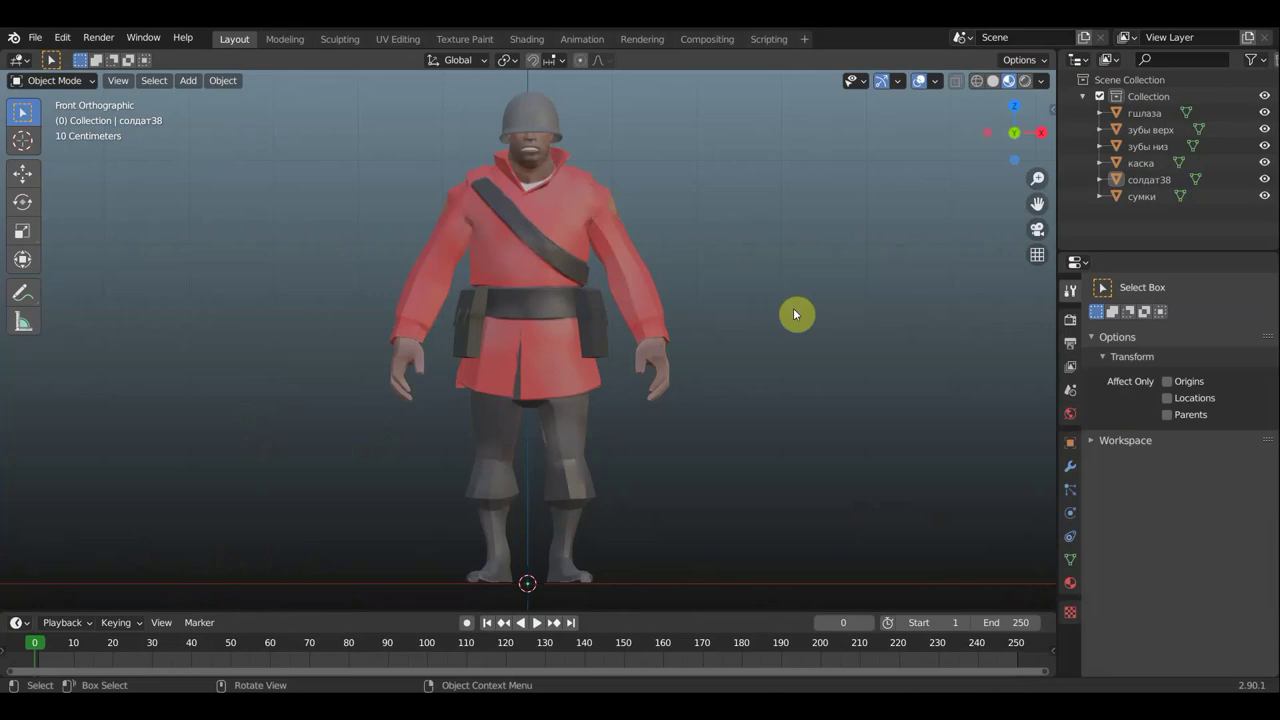
Hide the helmet object (каска) in the Outliner
scroll(795, 314, up, 1)
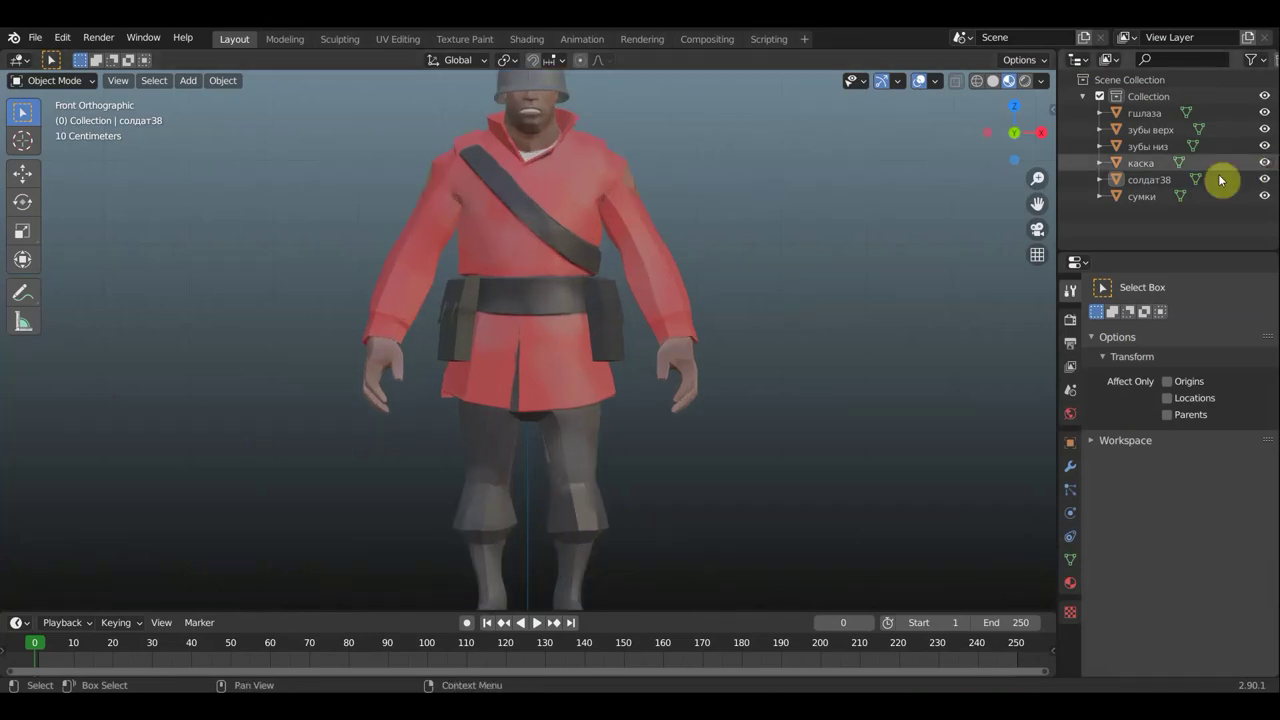
key(h)
scroll(640, 440, down, 1)
scroll(684, 436, down, 1)
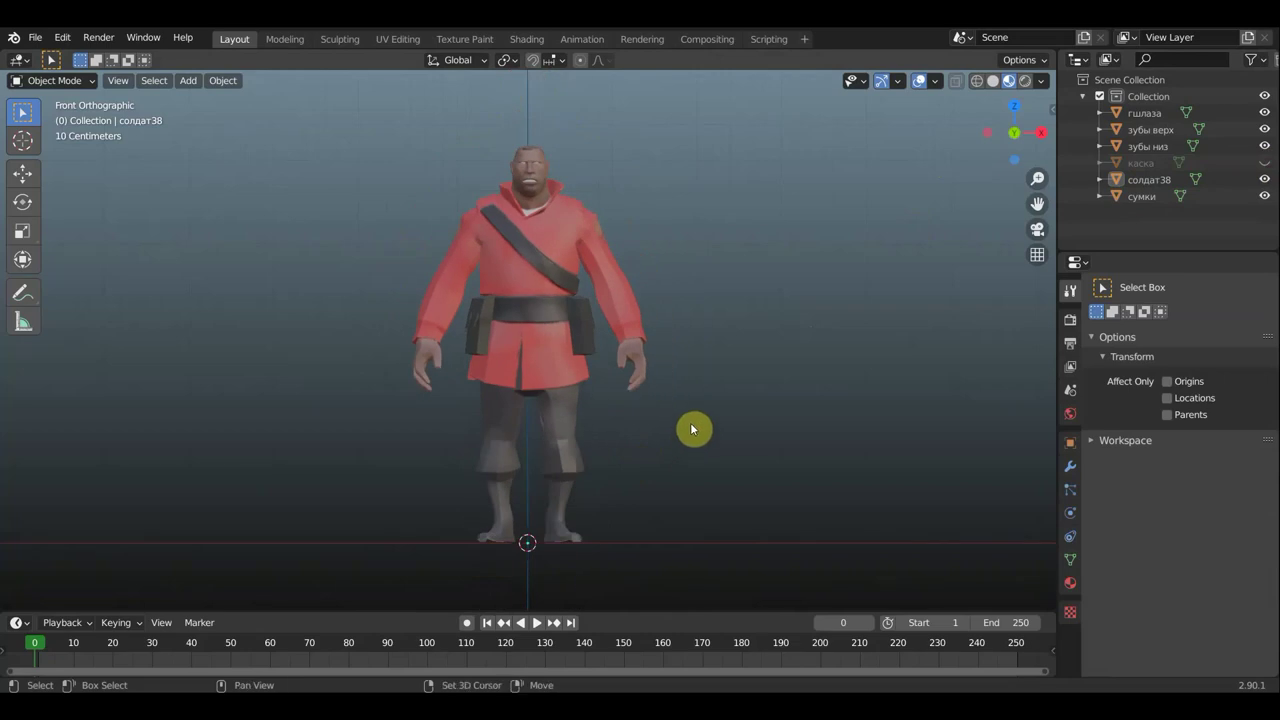
middle_drag(669, 429, 629, 434)
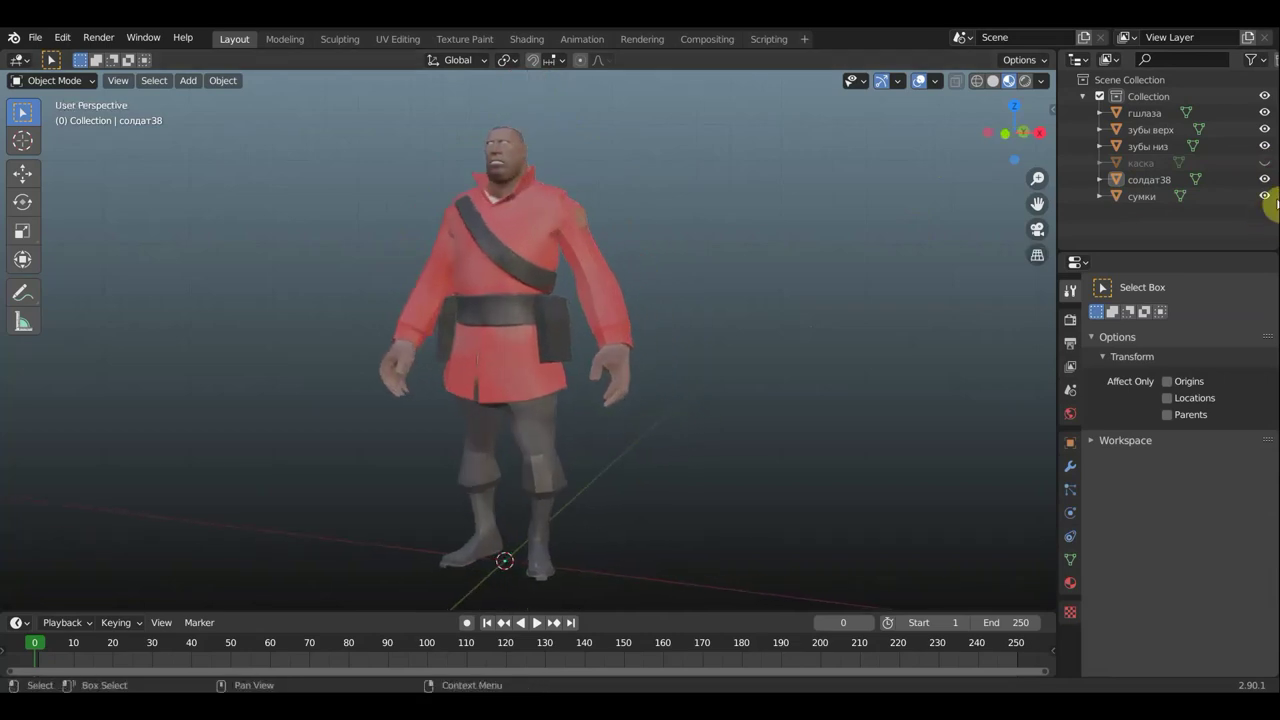
Hide the bags object (сумки) and snap to front orthographic view
click(1264, 196)
middle_drag(837, 357, 876, 358)
key(KP_1)
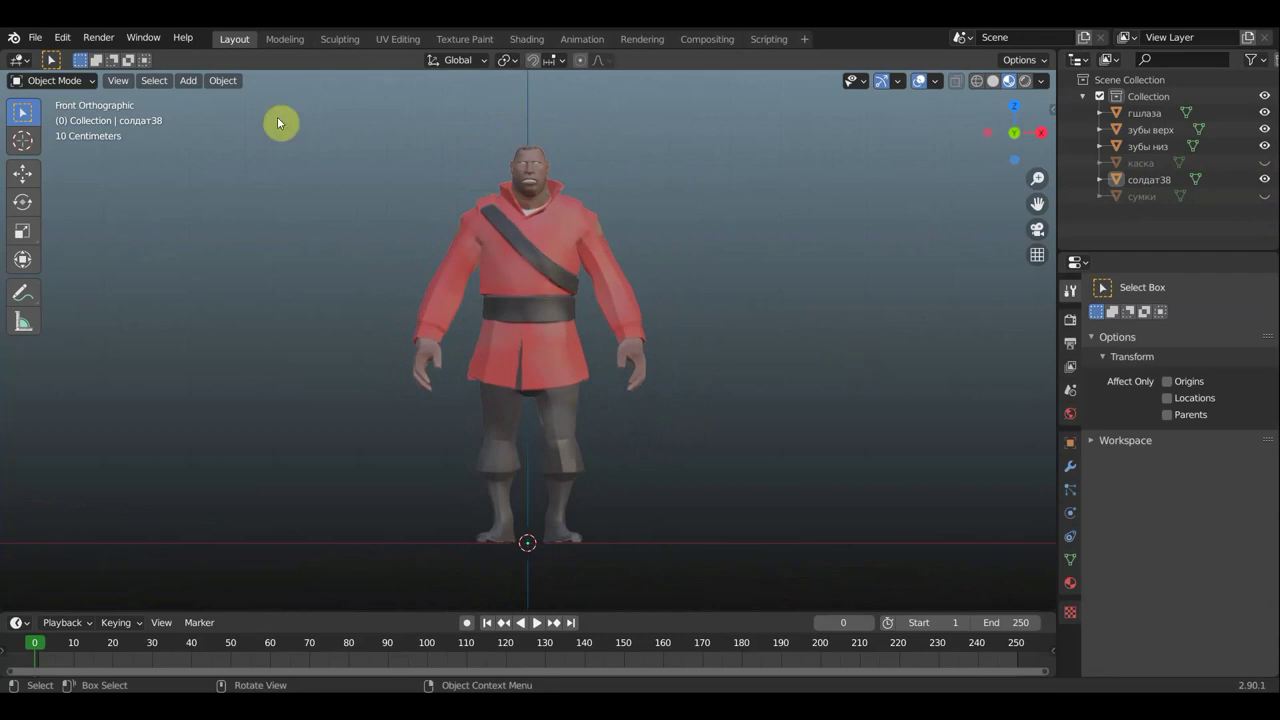
click(60, 80)
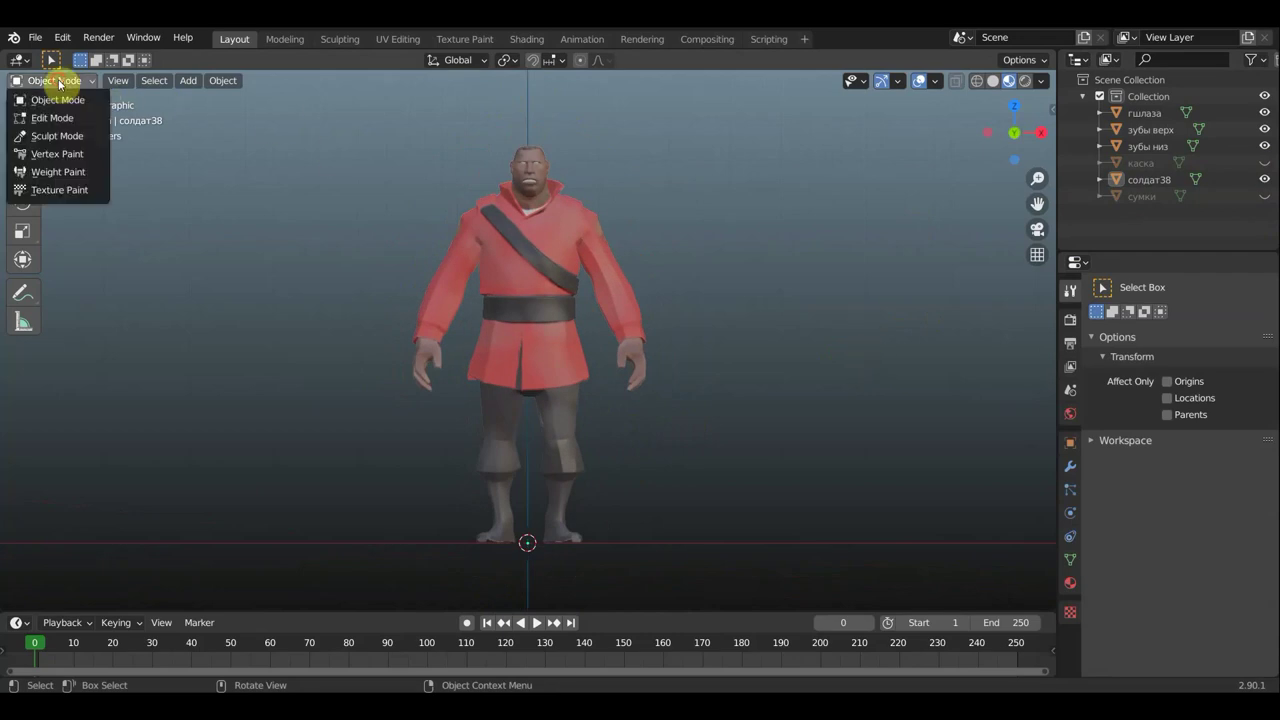
Switch the soldier into Texture Paint mode and dab paint onto the hand
click(61, 191)
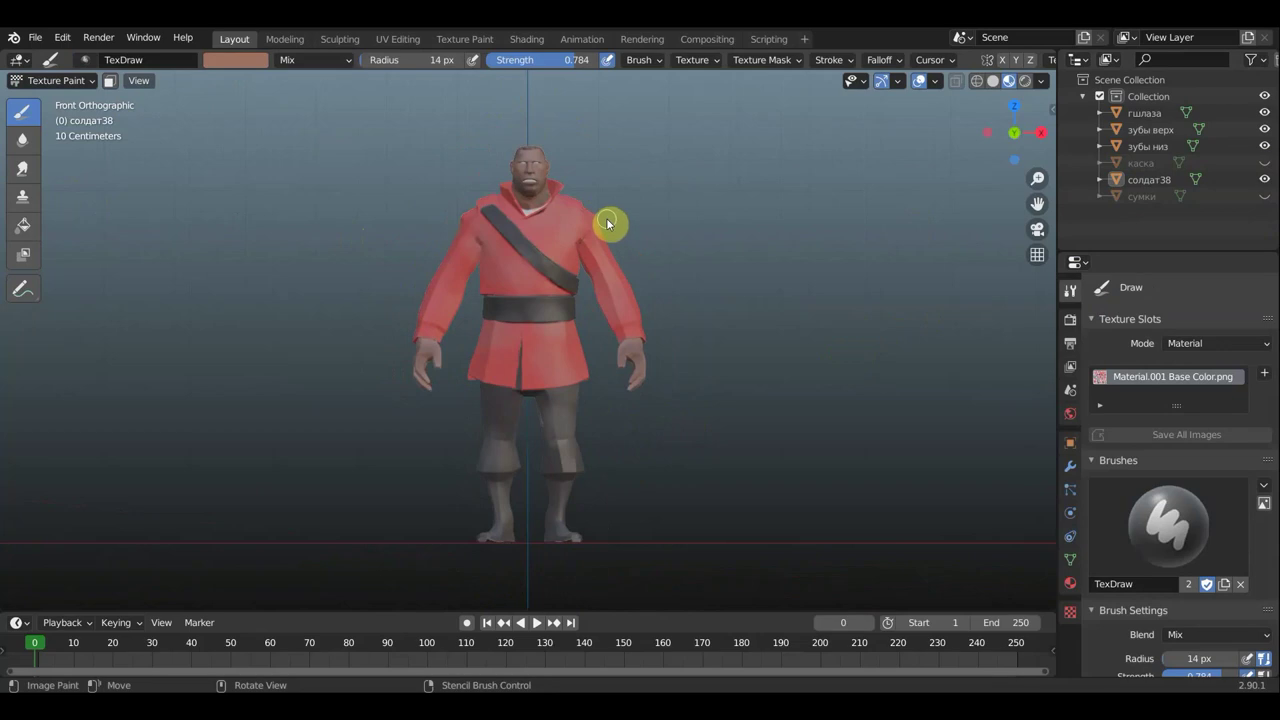
drag(529, 175, 486, 181)
click(438, 362)
Clip the view with Alt+B to a box around the hand
key(alt+b)
drag(468, 440, 388, 338)
key(Escape)
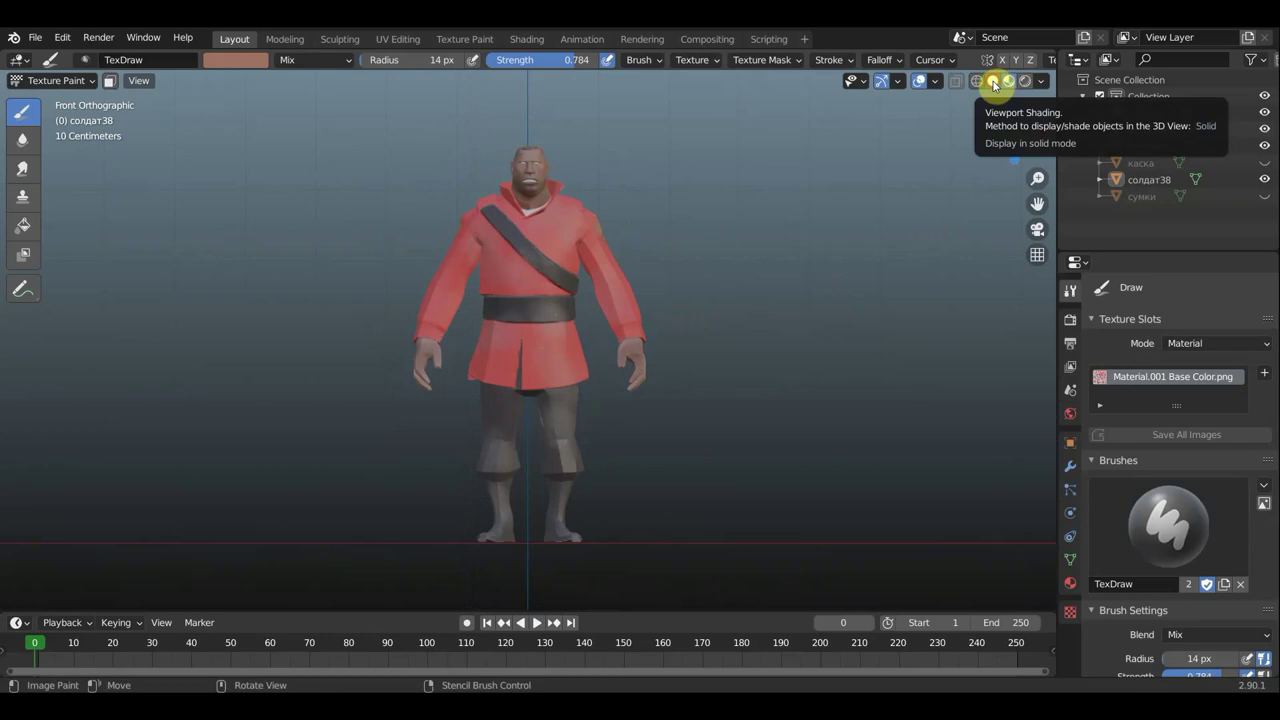
Switch shading to Material Preview and frame the isolated hand up close
click(993, 84)
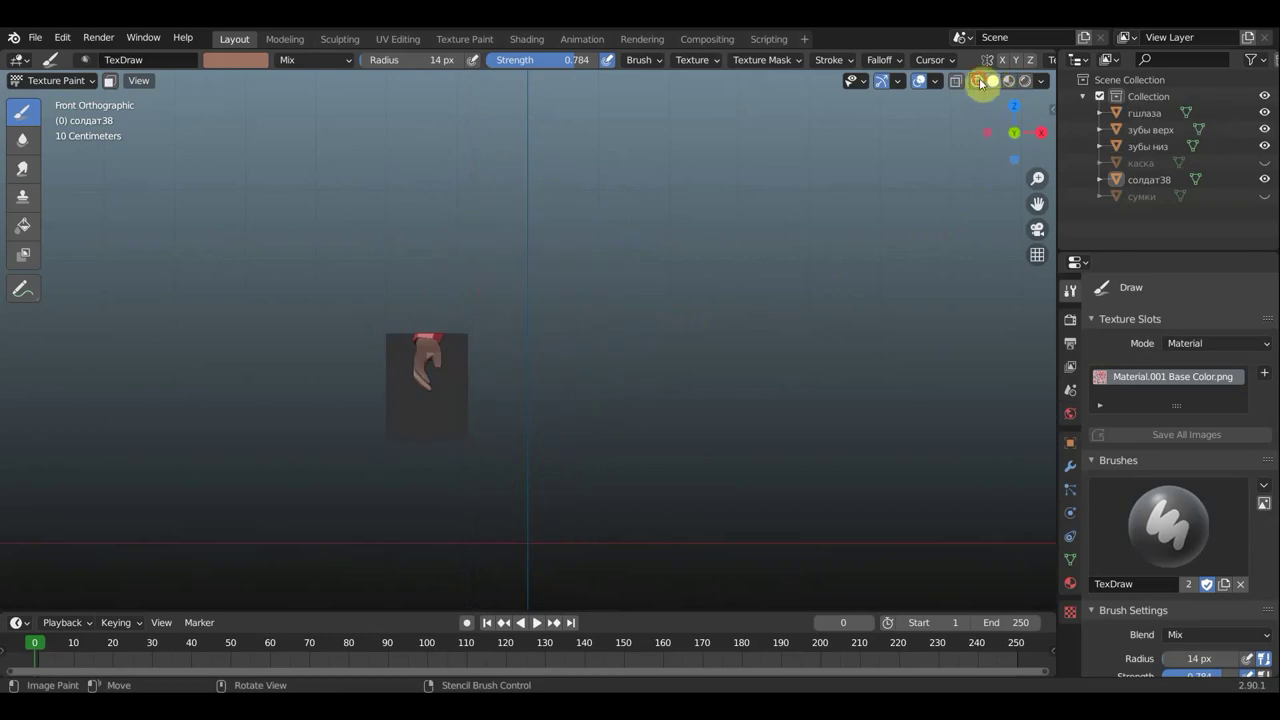
click(977, 81)
scroll(390, 432, up, 5)
scroll(420, 420, up, 2)
mouse_move(500, 391)
shift+middle_down()
mouse_move(727, 313)
mouse_move(788, 248)
shift+middle_up()
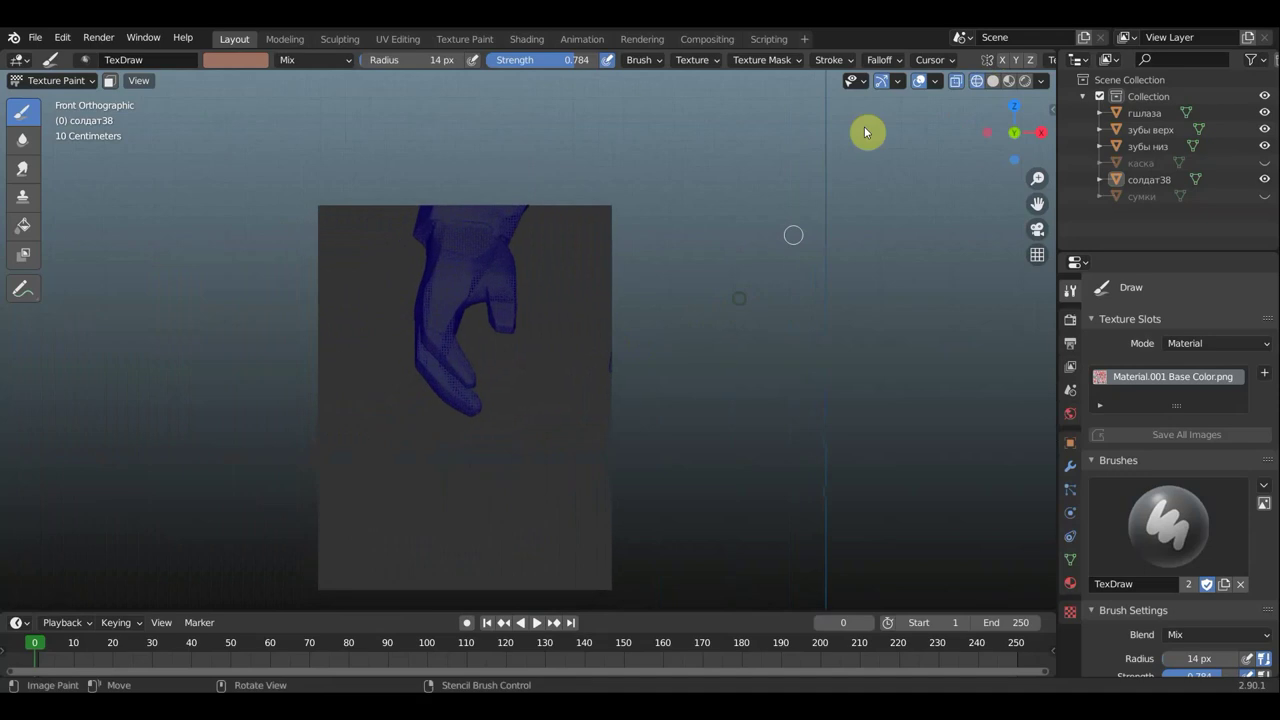
click(1006, 84)
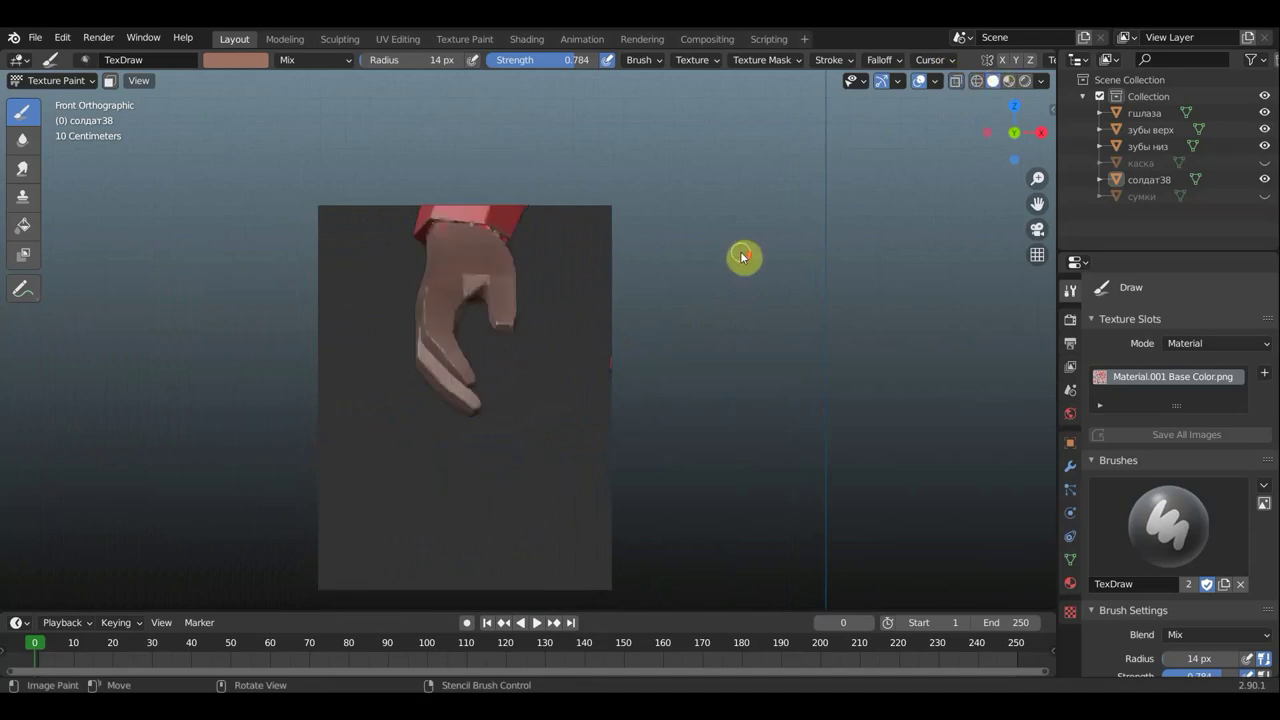
scroll(740, 257, up, 2)
scroll(740, 257, up, 2)
middle_drag(738, 260, 762, 276)
scroll(764, 276, down, 2)
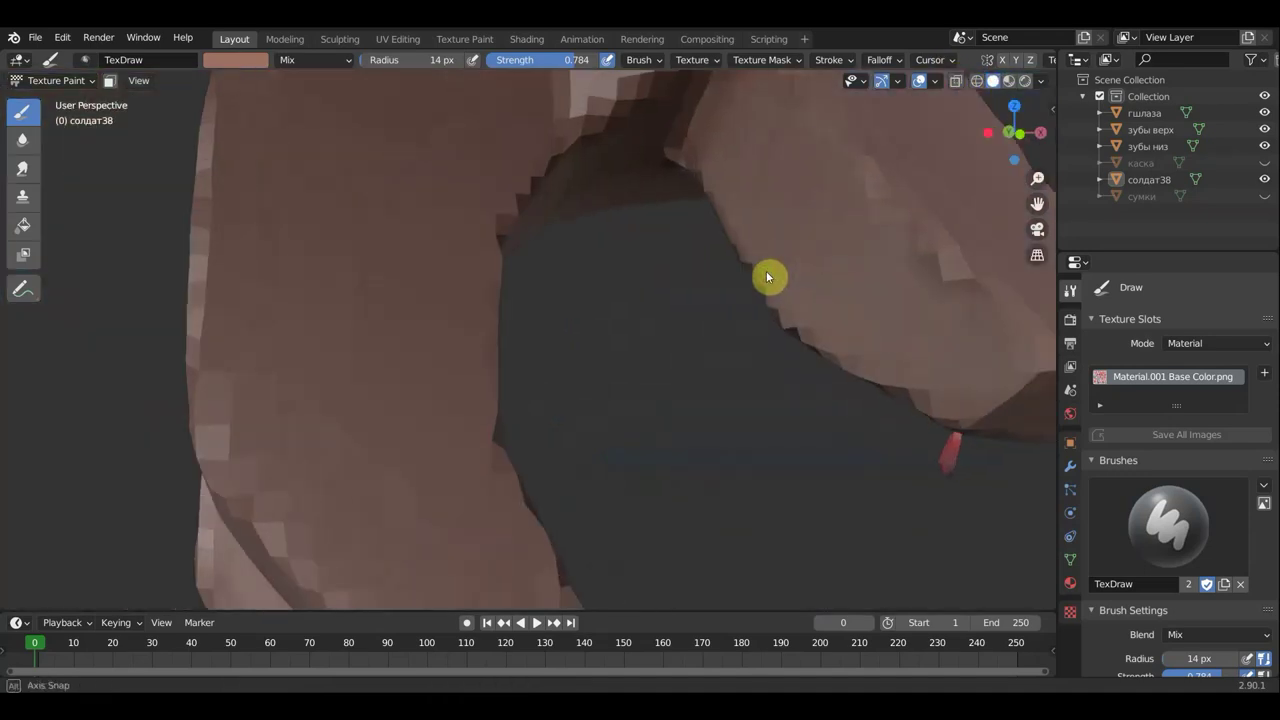
scroll(766, 277, down, 4)
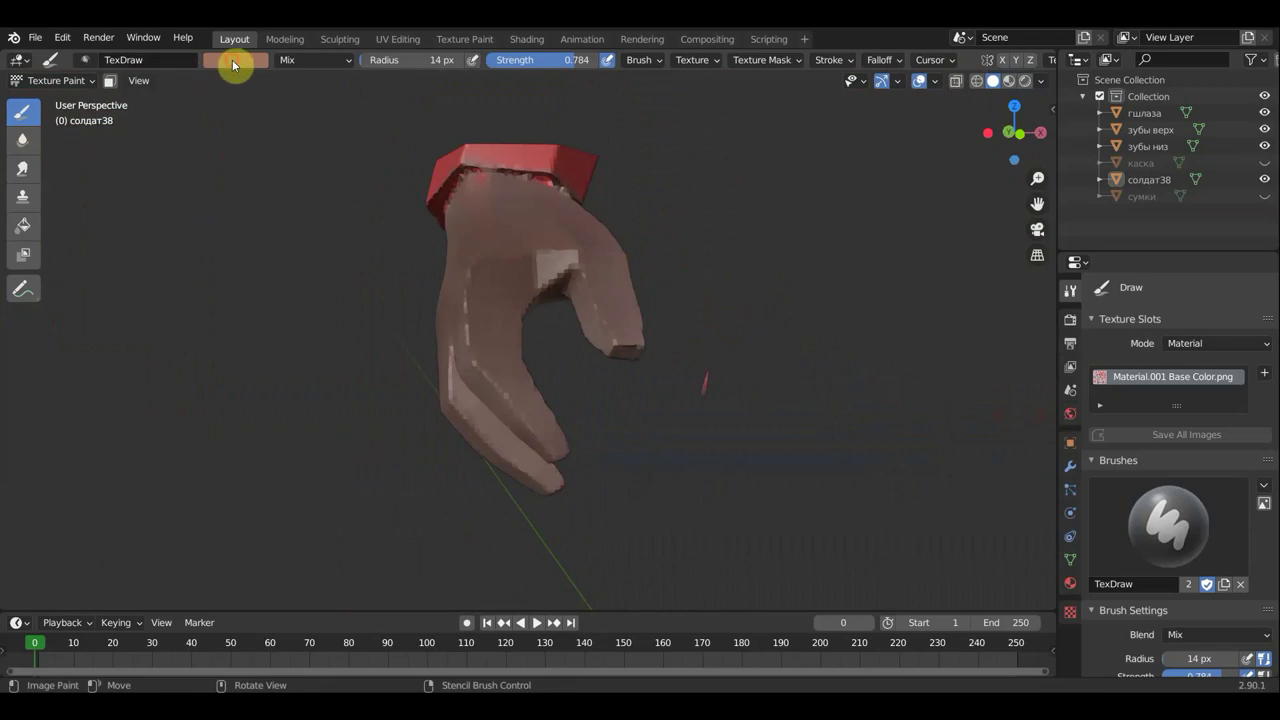
Set the brush colour to blue and paint a stroke across the back of the hand
click(233, 65)
click(309, 114)
drag(491, 267, 529, 207)
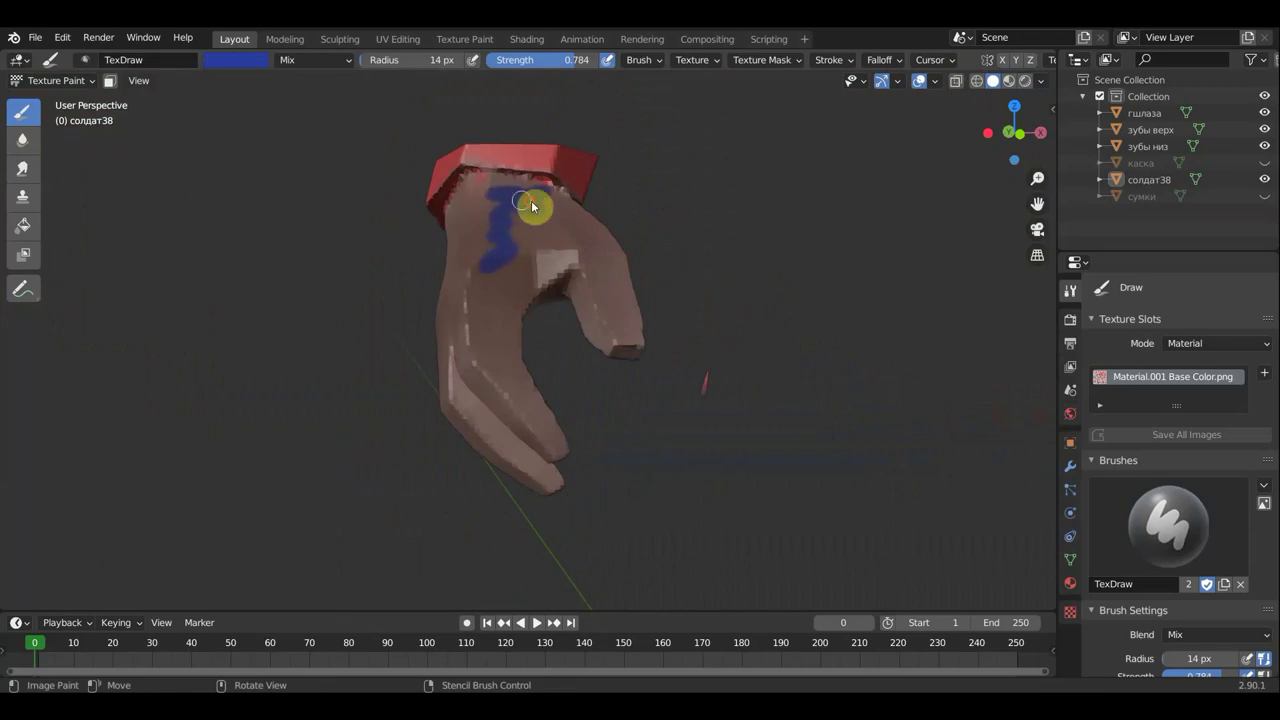
mouse_move(531, 200)
middle_down()
mouse_move(569, 208)
mouse_move(547, 241)
mouse_move(573, 238)
mouse_move(400, 286)
mouse_move(451, 283)
mouse_move(418, 256)
mouse_move(403, 277)
mouse_move(286, 273)
mouse_move(235, 290)
mouse_move(623, 280)
mouse_move(1000, 309)
mouse_move(466, 321)
mouse_move(431, 284)
middle_up()
scroll(546, 242, up, 4)
Zoom out to the whole soldier in front orthographic view
scroll(432, 282, down, 2)
scroll(448, 282, down, 2)
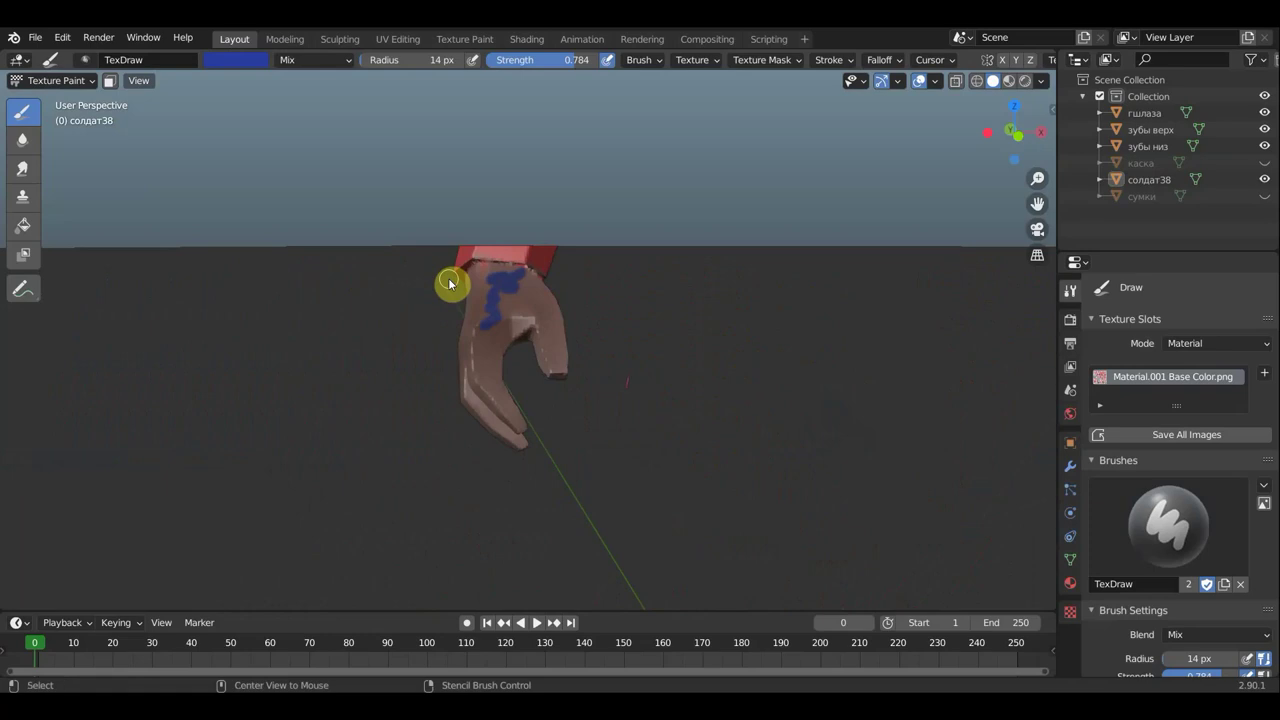
scroll(449, 285, down, 3)
scroll(450, 286, down, 2)
scroll(474, 294, down, 2)
middle_drag(857, 302, 786, 320)
key(KP_1)
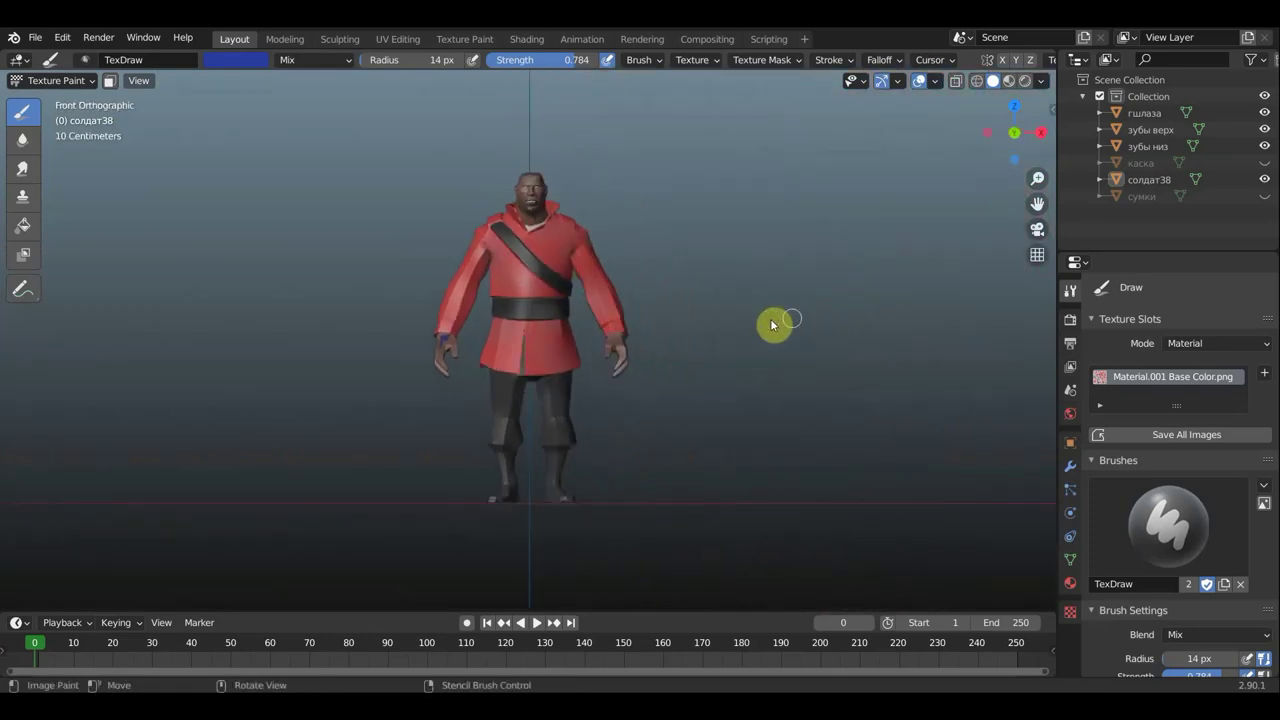
scroll(770, 323, up, 2)
scroll(743, 325, up, 1)
scroll(755, 320, down, 2)
mouse_move(766, 314)
shift+middle_down()
mouse_move(757, 327)
mouse_move(752, 314)
shift+middle_up()
Switch the soldier mesh into Edit Mode with everything deselected
click(52, 80)
click(63, 119)
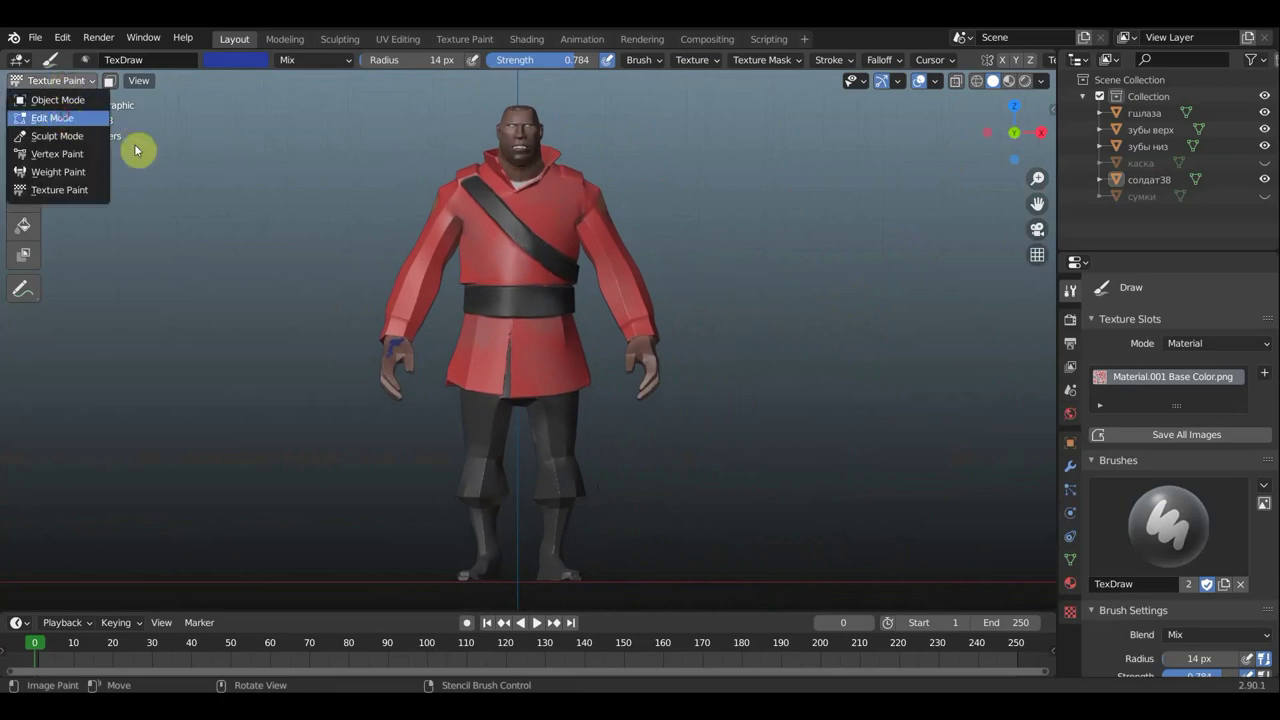
click(722, 276)
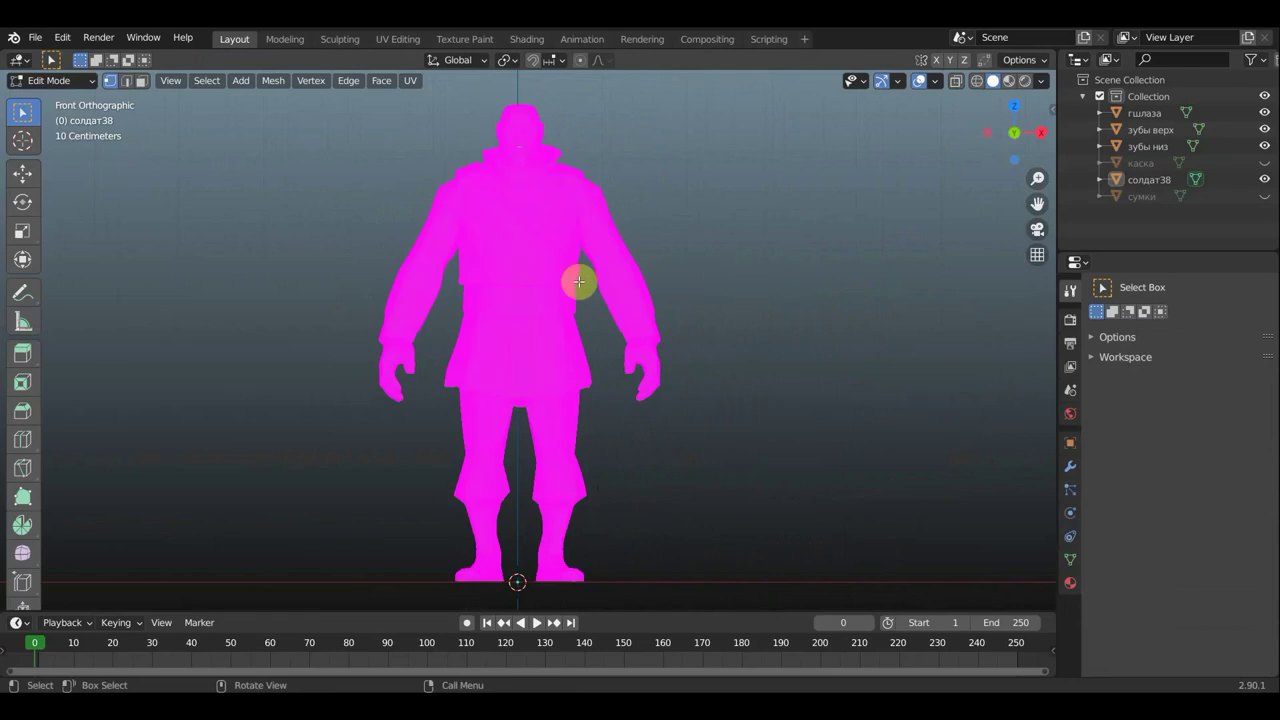
scroll(580, 220, down, 2)
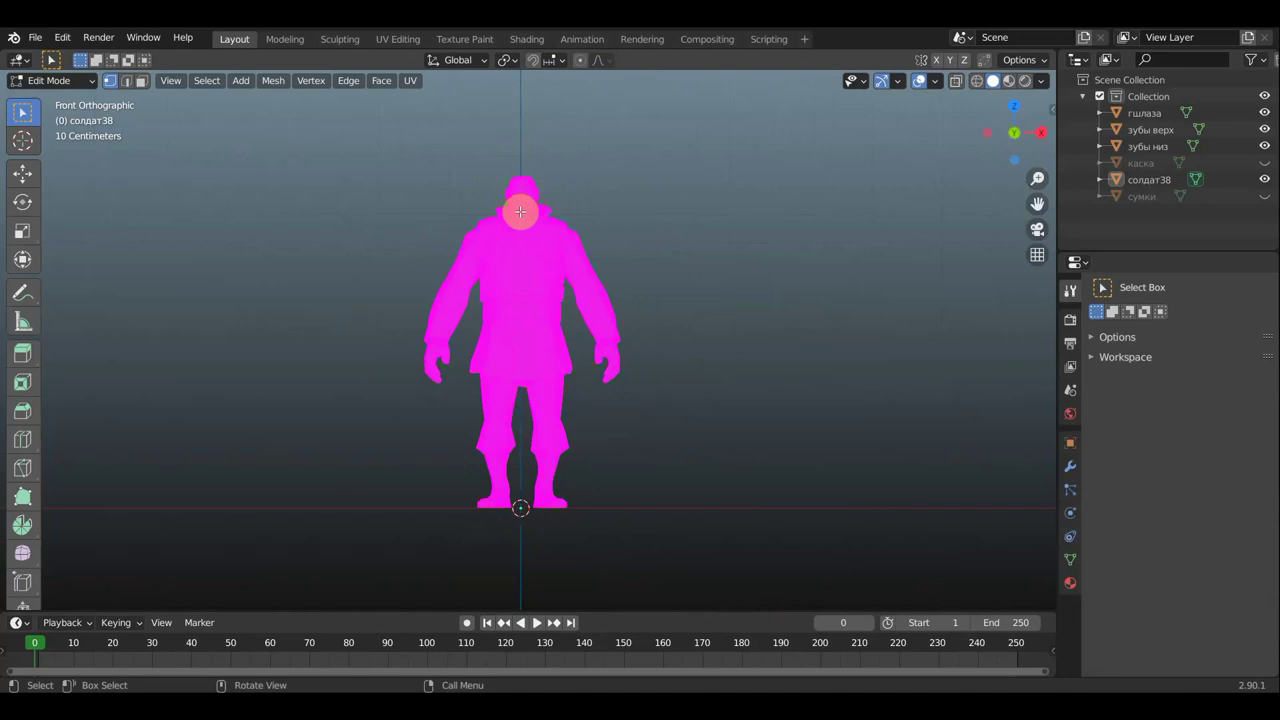
Clip the view to a box around the head and bust
key(b)
mouse_move(437, 154)
mouse_down()
mouse_move(580, 221)
mouse_move(606, 251)
mouse_up()
scroll(674, 246, up, 1)
scroll(679, 244, up, 4)
shift+middle_drag(679, 244, 691, 508)
scroll(686, 420, down, 1)
scroll(686, 405, down, 3)
mouse_move(685, 404)
middle_down()
mouse_move(628, 416)
mouse_move(603, 283)
mouse_move(626, 300)
mouse_move(643, 285)
mouse_move(674, 366)
mouse_move(789, 423)
mouse_move(689, 407)
mouse_move(743, 294)
mouse_move(786, 334)
mouse_move(744, 428)
mouse_move(689, 414)
middle_up()
Return to front orthographic view and show the mesh in wireframe shading
scroll(684, 413, down, 2)
scroll(684, 412, down, 4)
scroll(680, 414, up, 2)
middle_drag(677, 417, 674, 409)
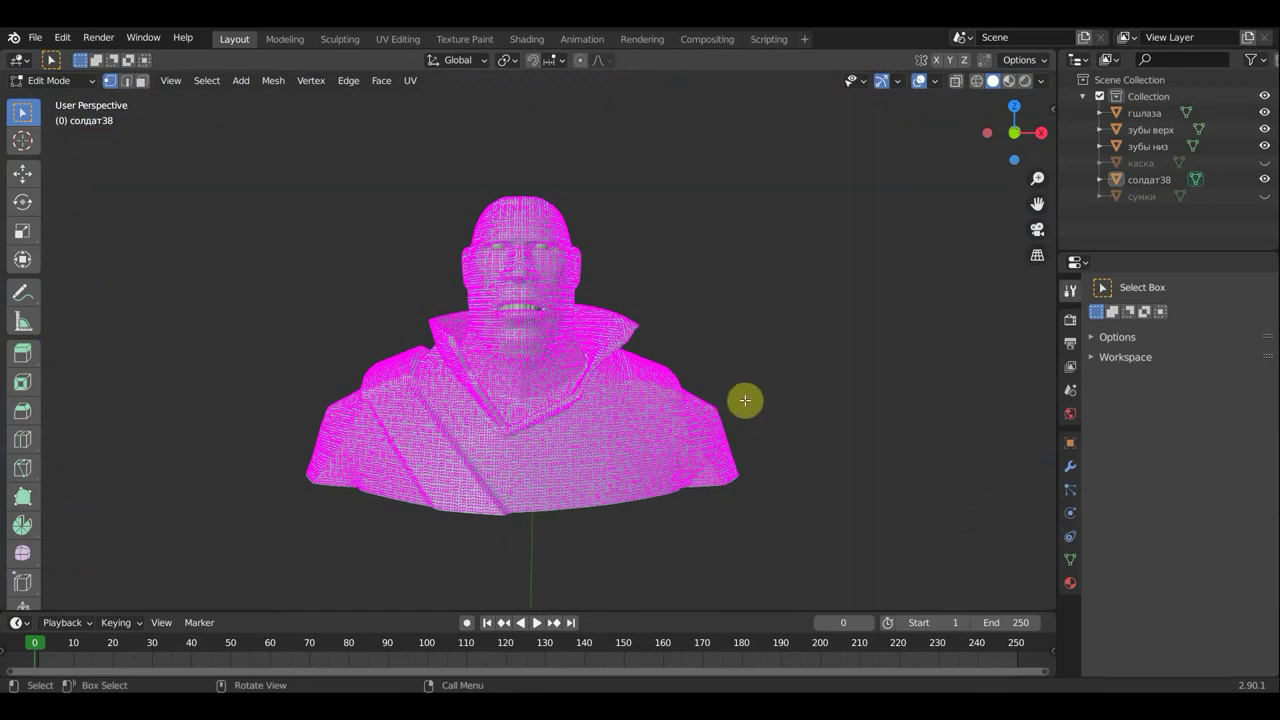
scroll(746, 395, up, 3)
scroll(747, 370, up, 3)
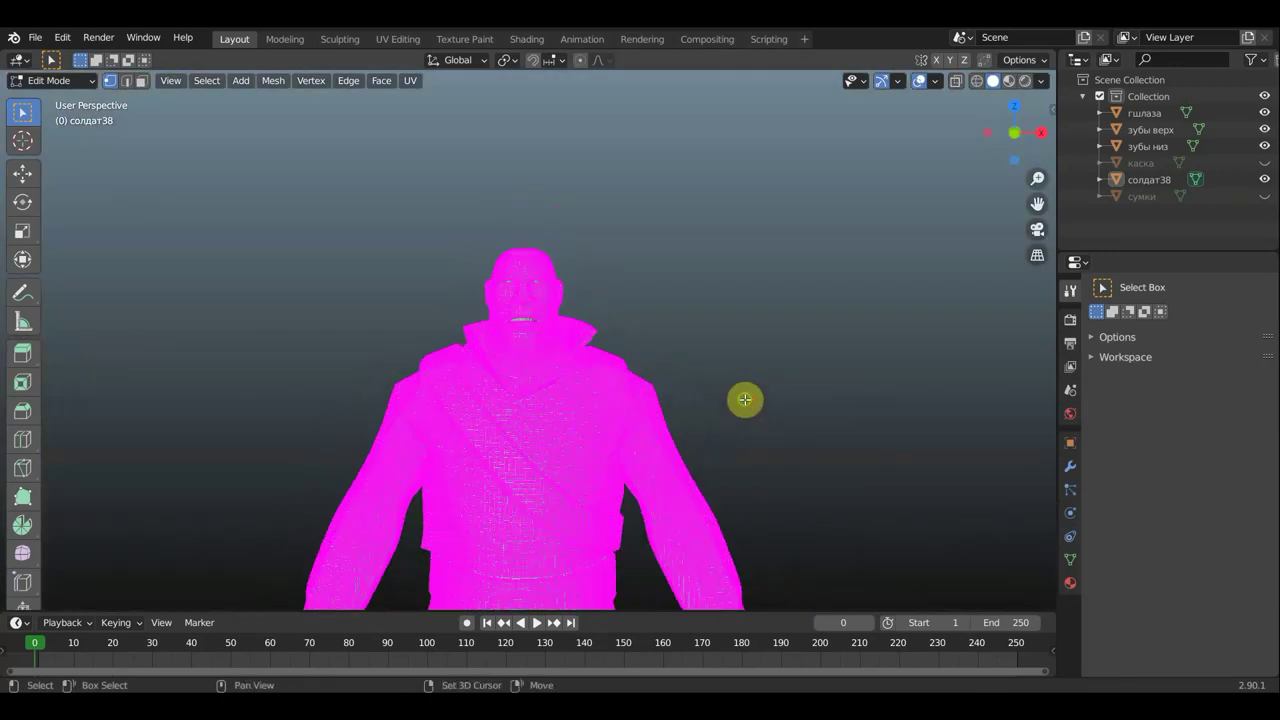
scroll(748, 350, down, 2)
scroll(750, 349, down, 2)
ctrl+scroll(755, 348, up, 2)
middle_drag(691, 331, 692, 334)
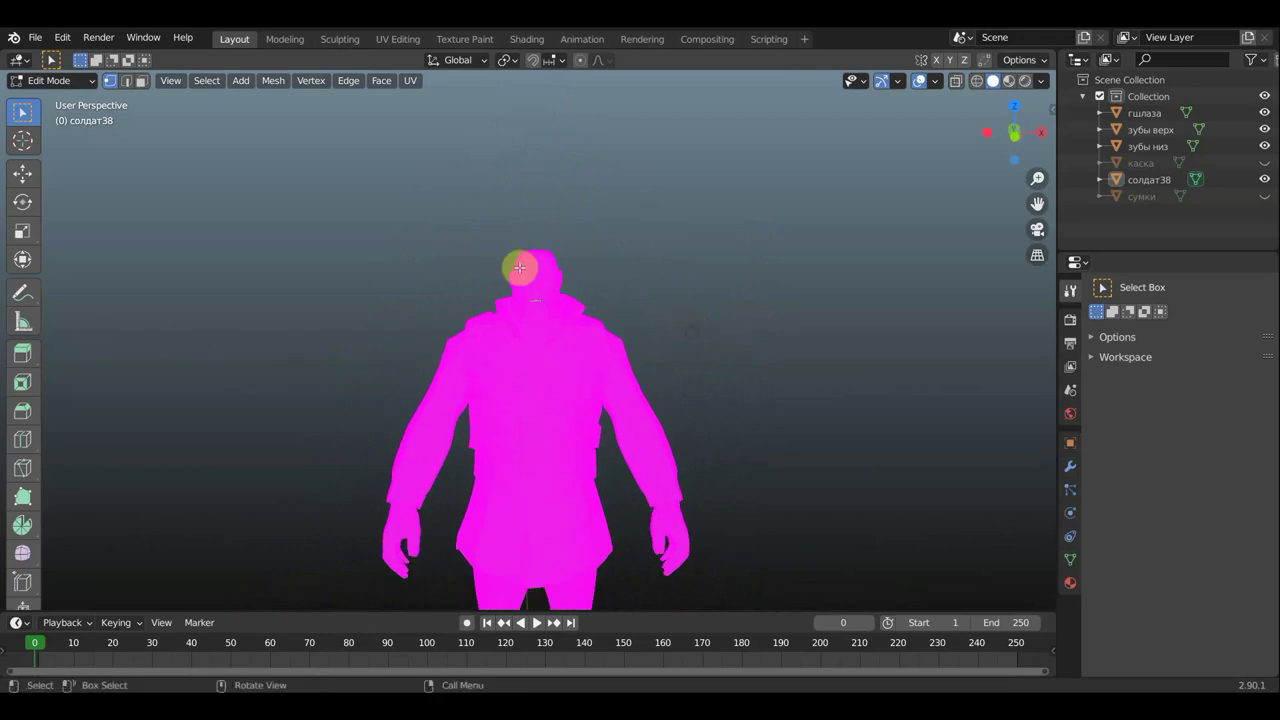
key(KP_1)
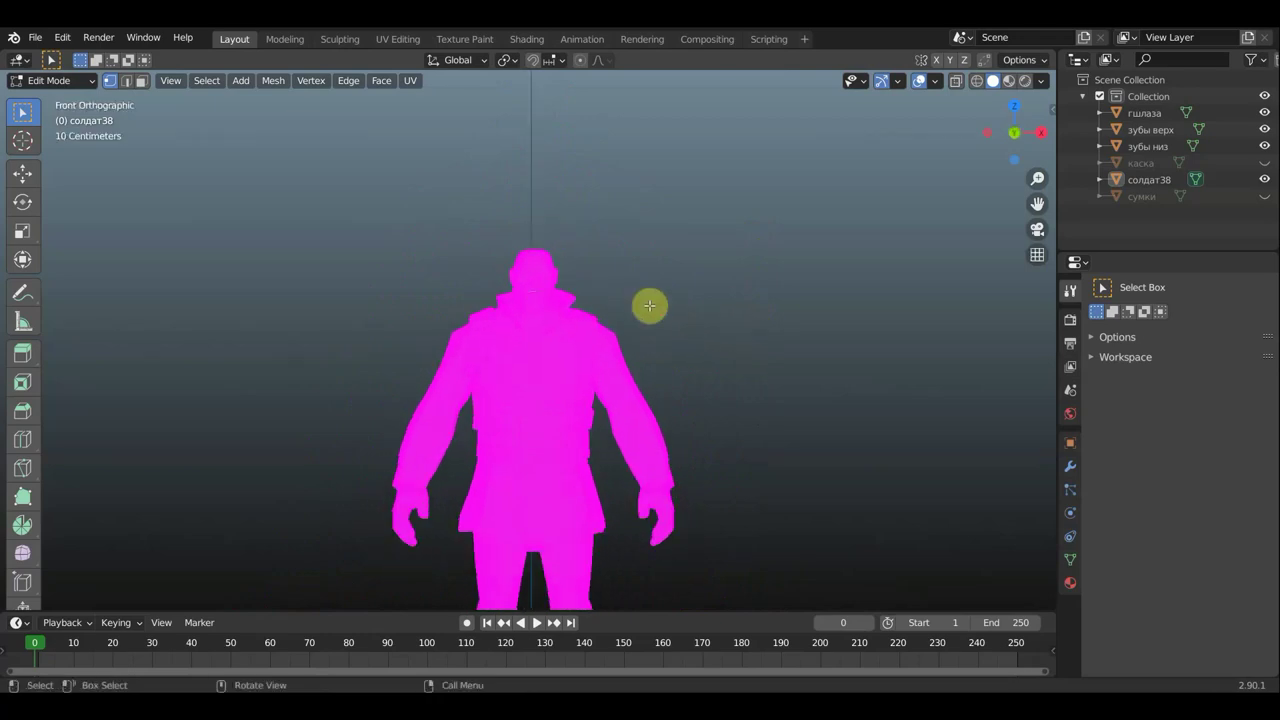
scroll(649, 305, up, 3)
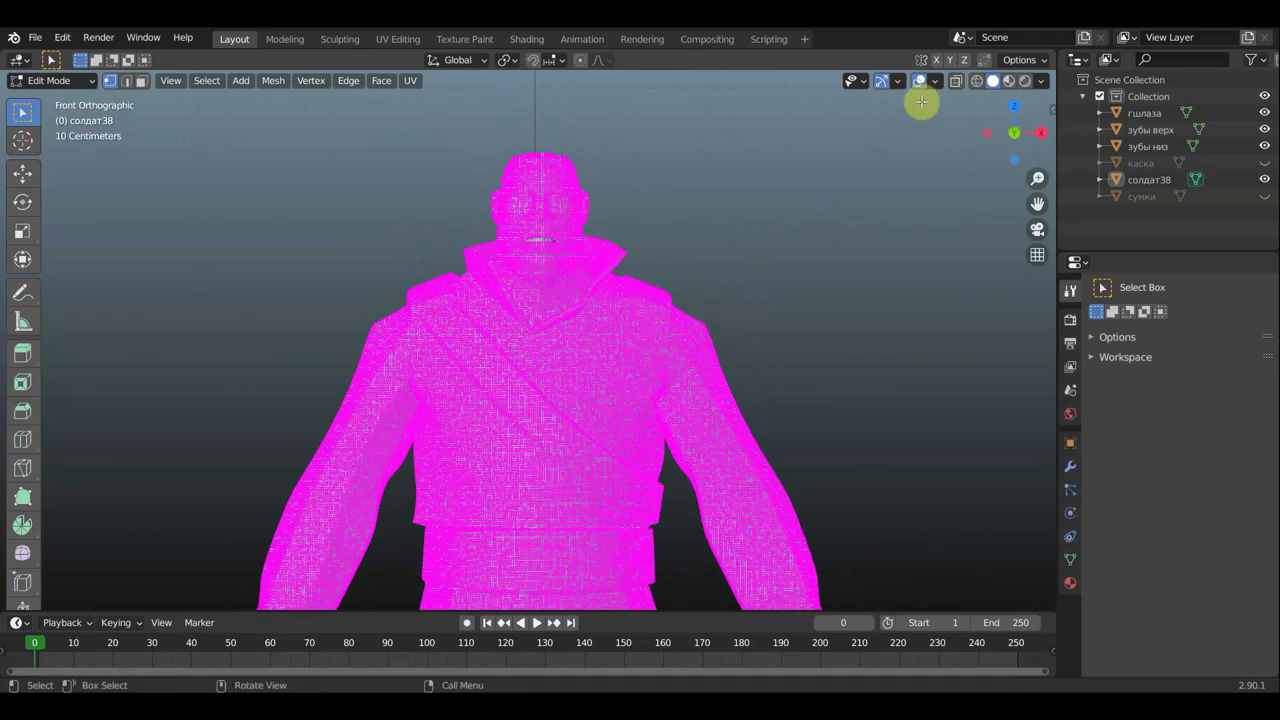
click(978, 80)
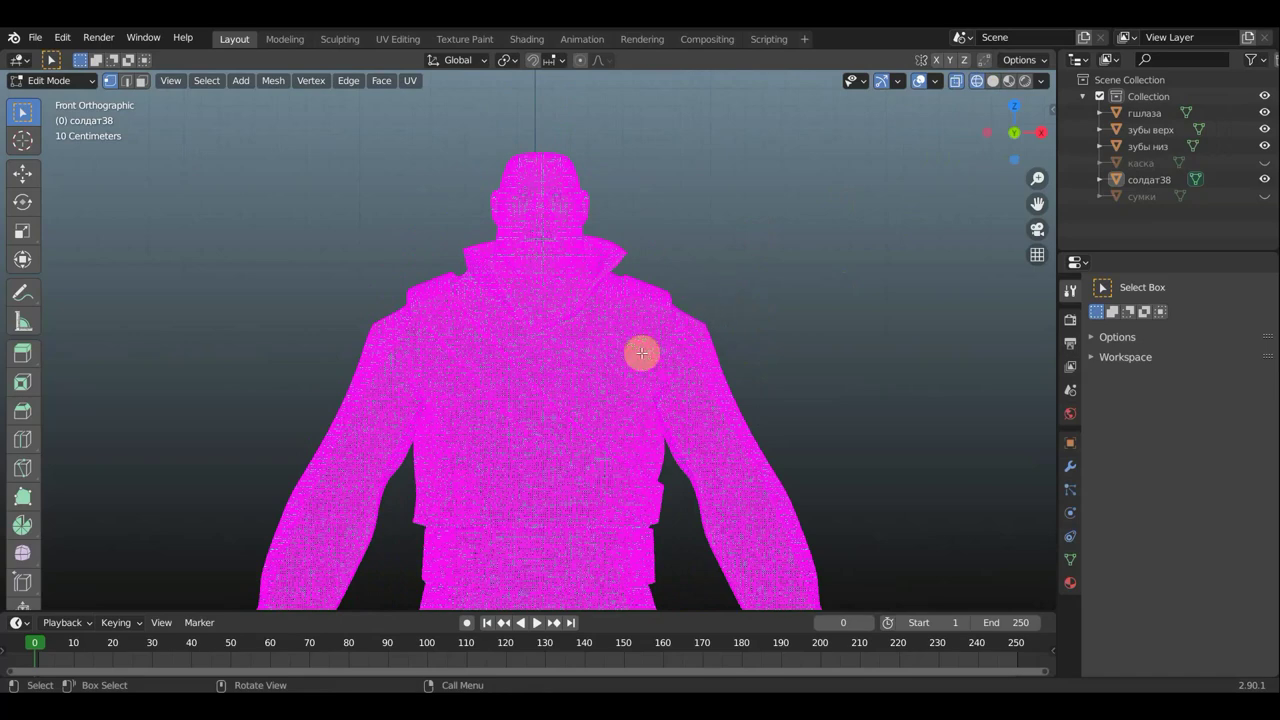
Circle-select the head and neck vertices
key(c)
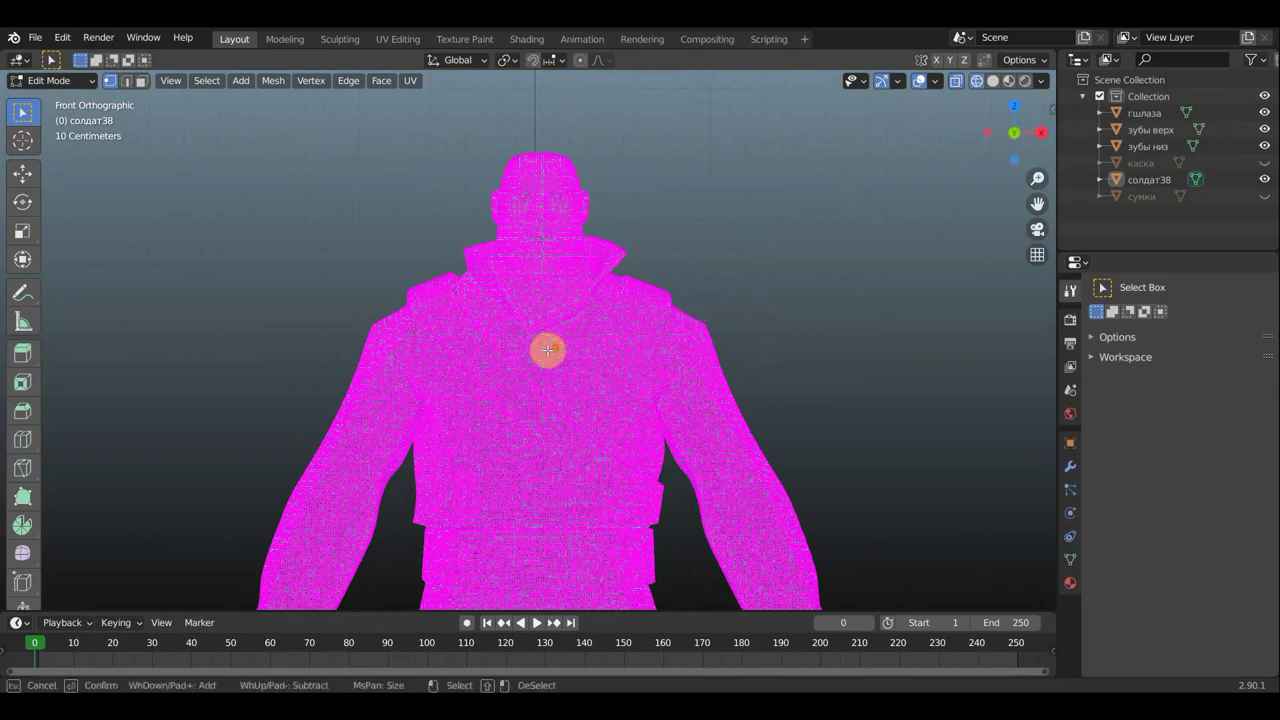
scroll(548, 353, down, 3)
scroll(548, 353, down, 3)
scroll(548, 353, up, 5)
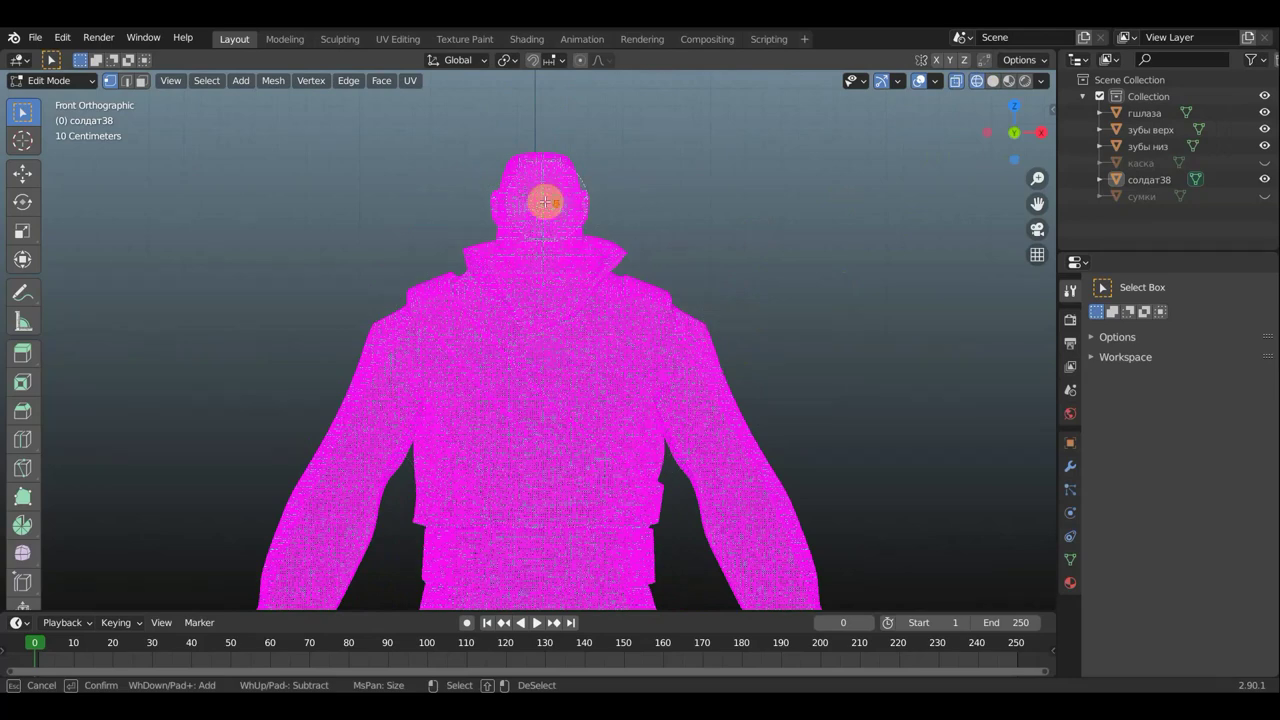
drag(522, 179, 521, 198)
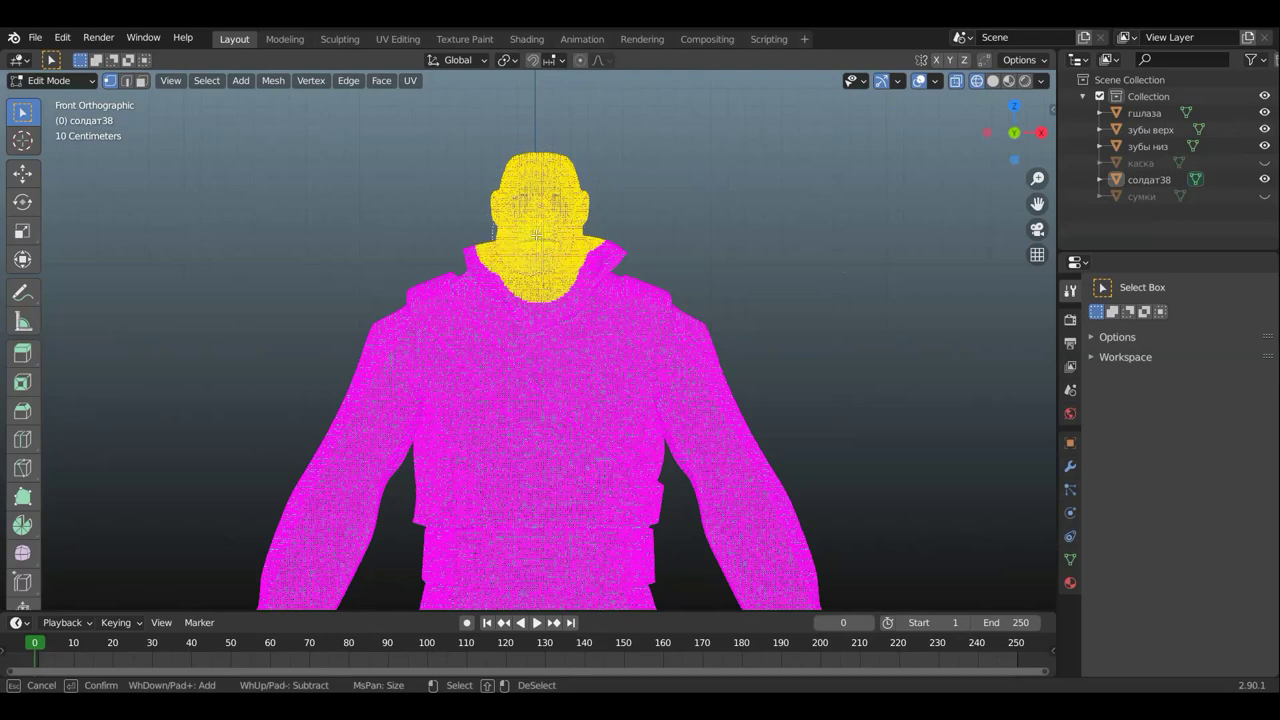
scroll(700, 225, up, 2)
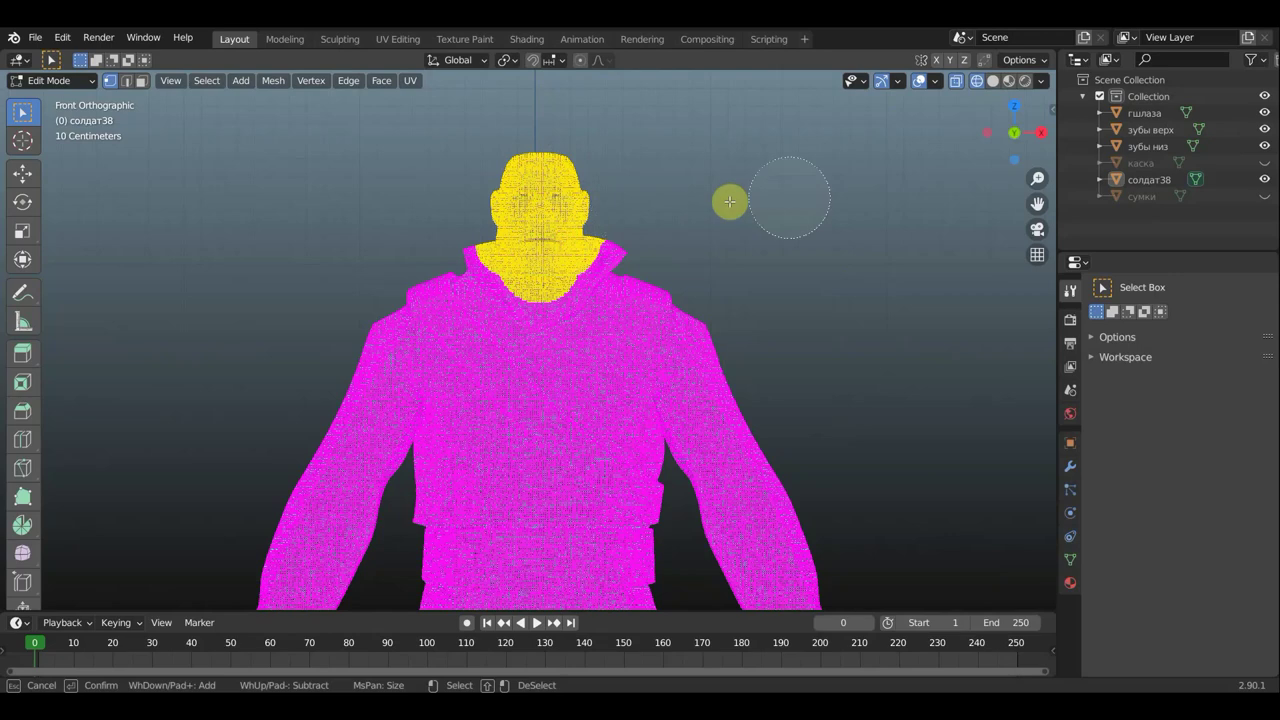
right_click(674, 252)
scroll(690, 240, up, 1)
scroll(737, 222, up, 2)
middle_drag(737, 213, 674, 356)
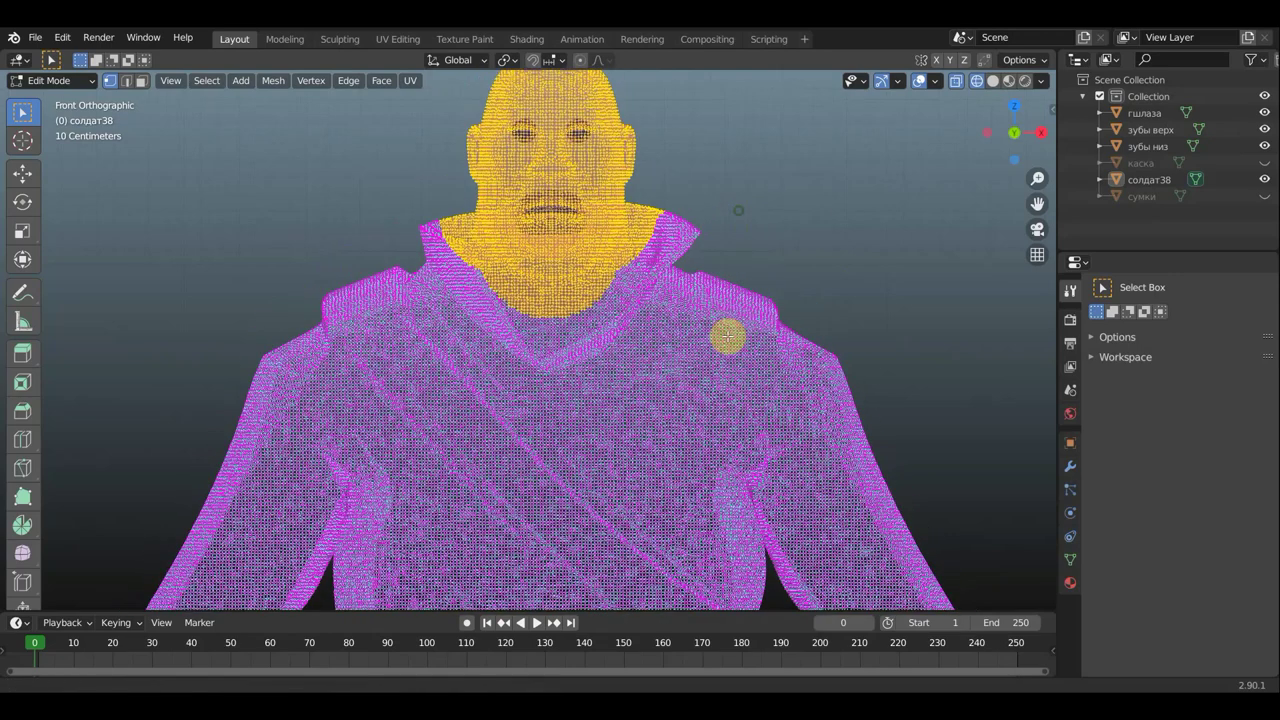
scroll(674, 356, down, 1)
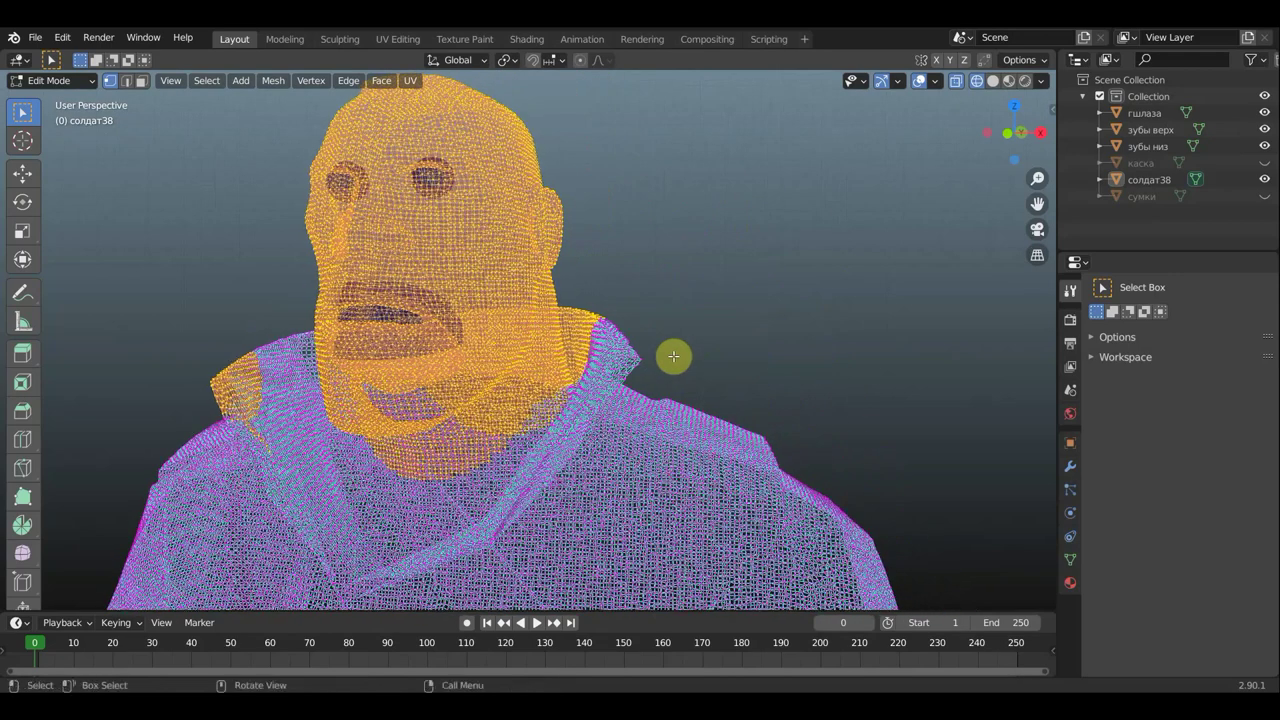
scroll(663, 391, down, 1)
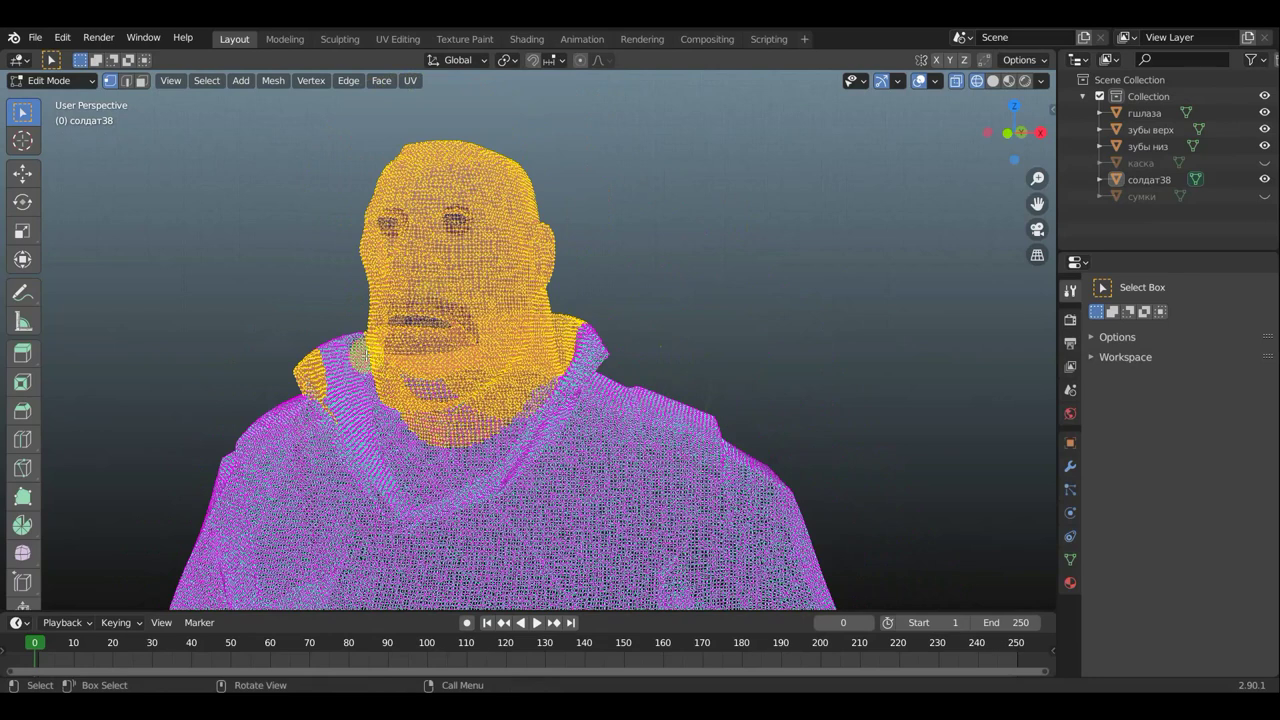
Add more head vertices to the selection and hide everything unselected with Shift+H
key(c)
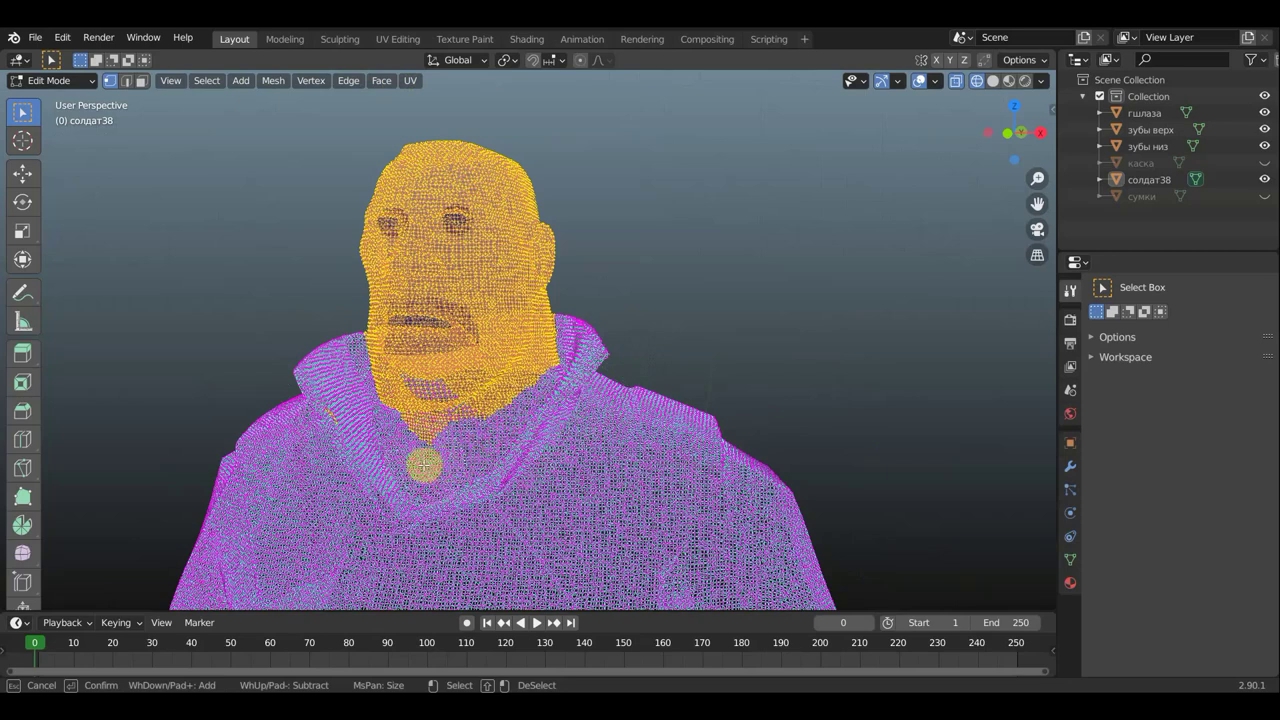
right_click(698, 316)
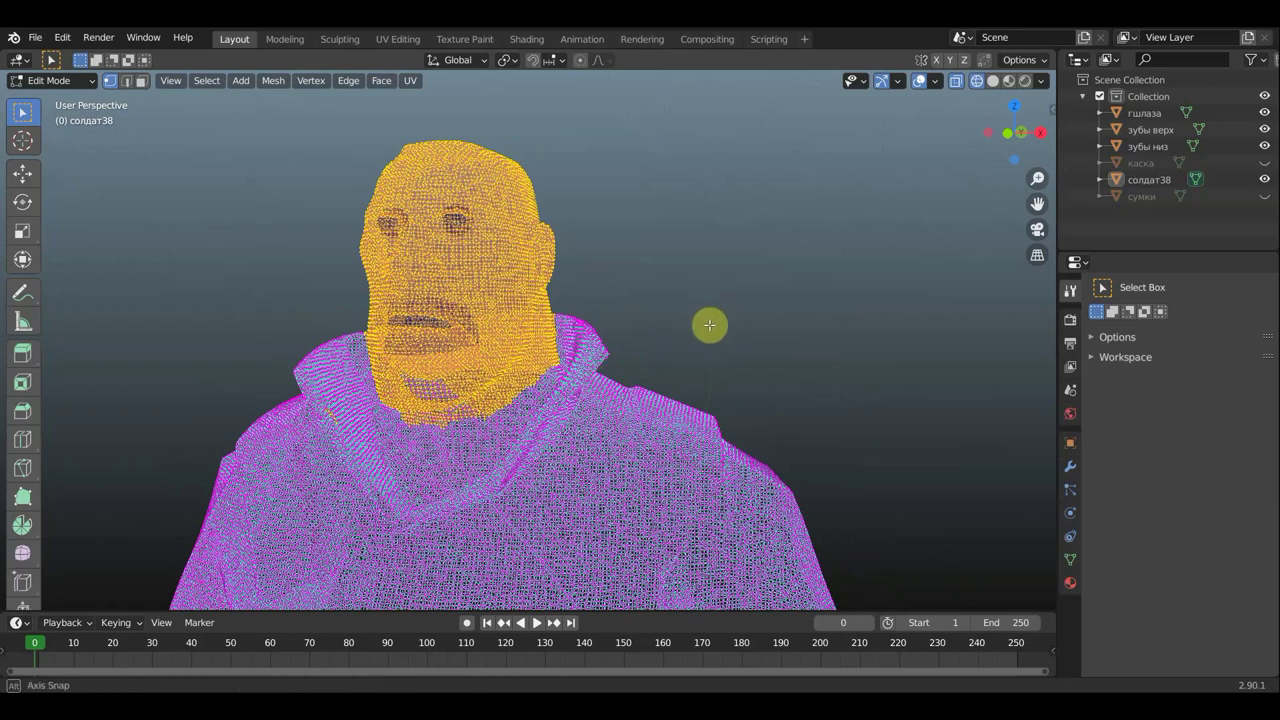
middle_drag(707, 322, 731, 316)
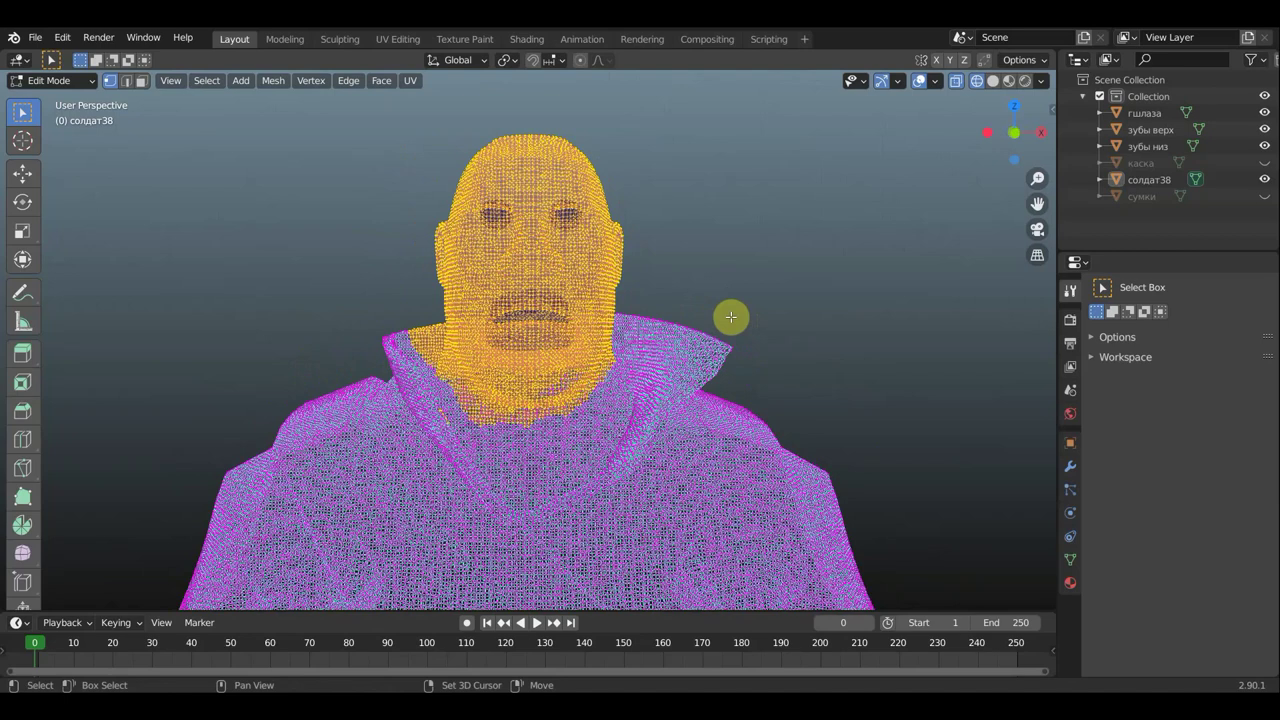
key(shift+h)
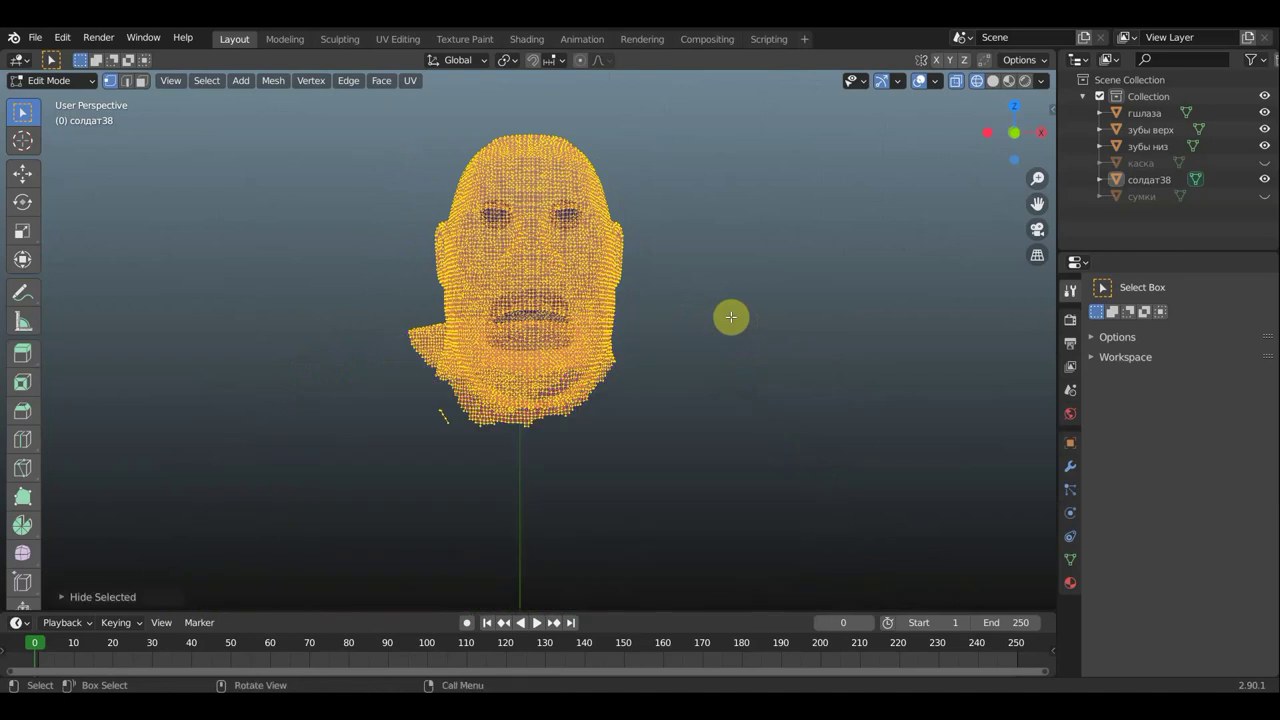
Orbit around the isolated head and switch the viewport to Solid shading
scroll(730, 316, up, 1)
middle_drag(743, 310, 673, 363)
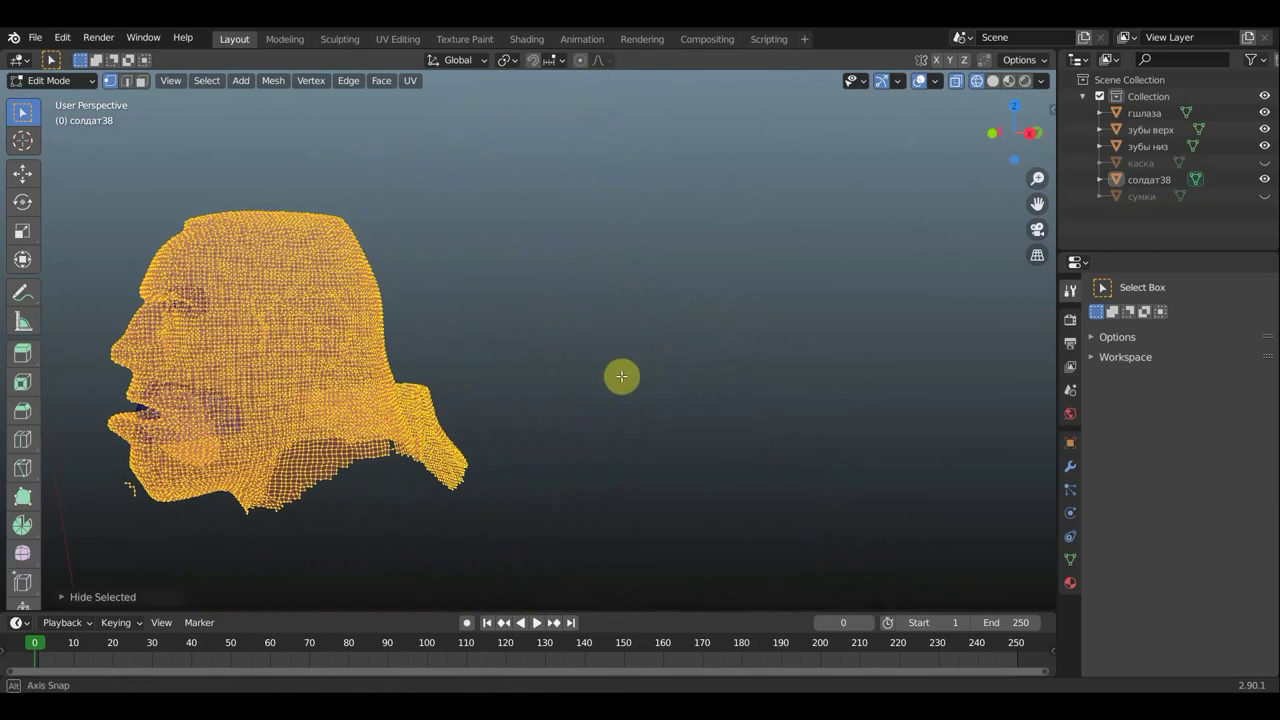
middle_drag(650, 370, 700, 340)
click(996, 83)
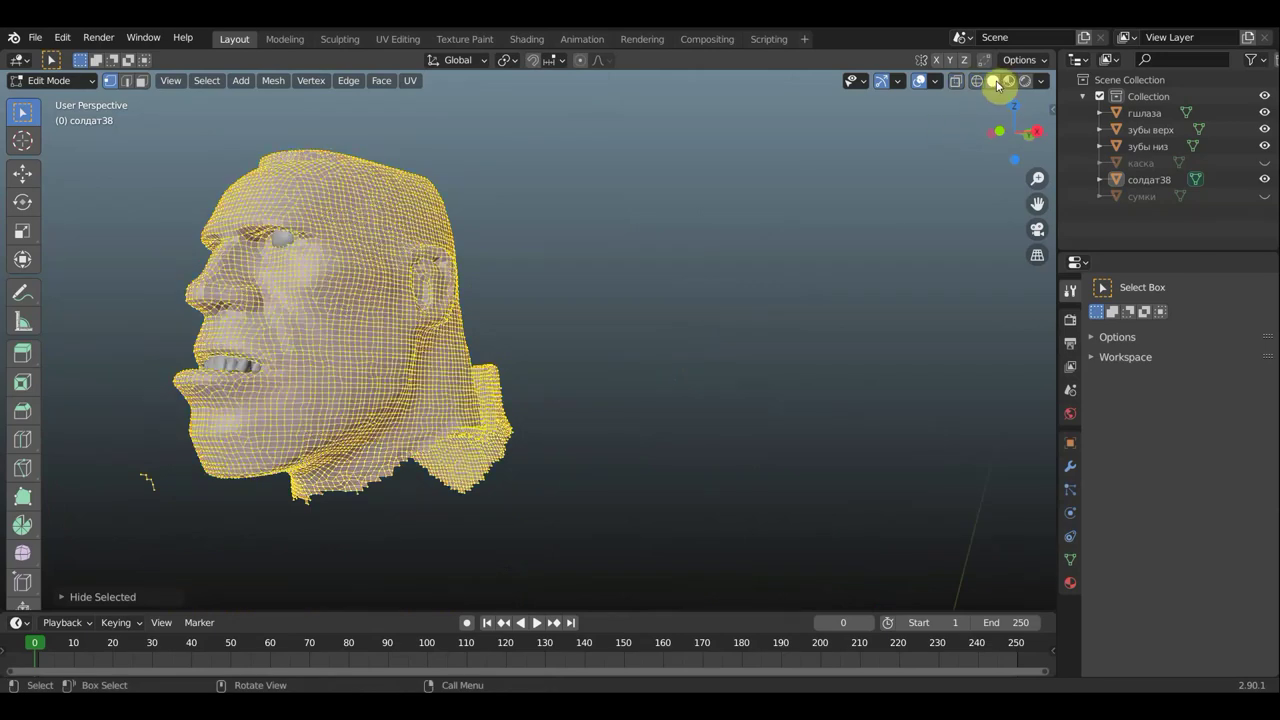
mouse_move(877, 197)
middle_down()
mouse_move(889, 200)
mouse_move(972, 60)
middle_up()
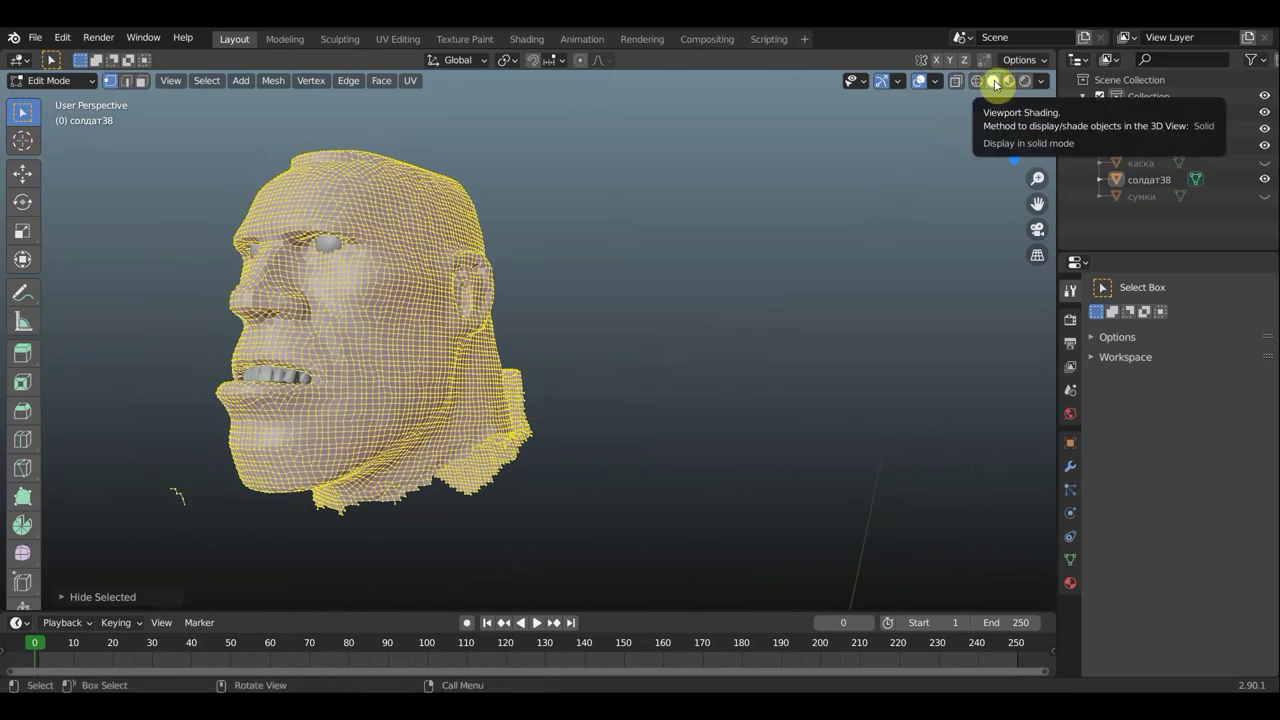
click(50, 80)
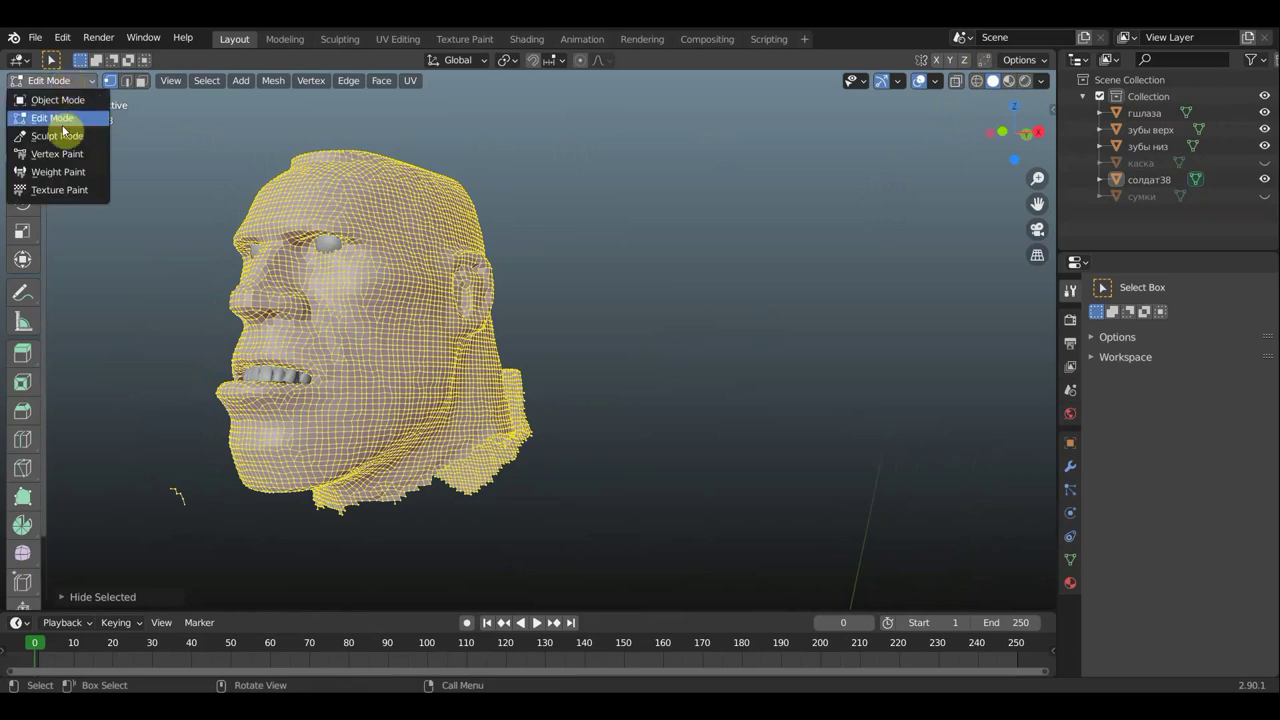
Put the isolated head into Sculpt Mode and view it from the front
key(Return)
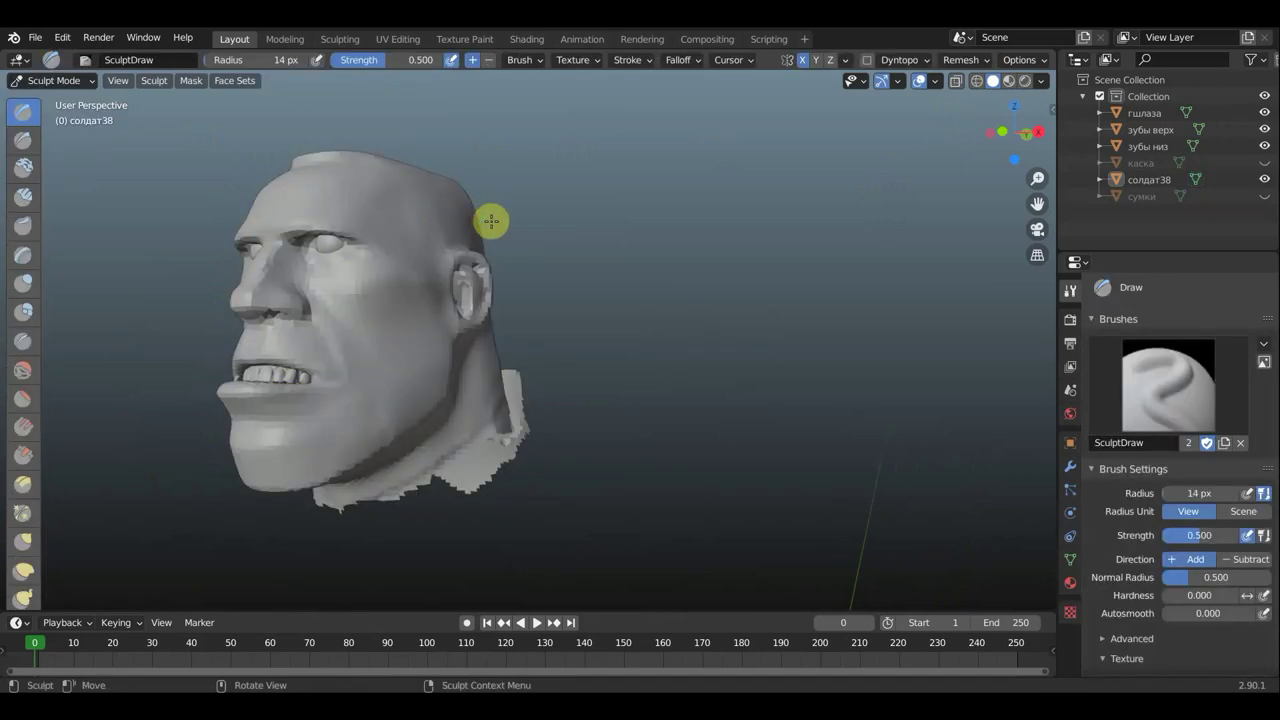
mouse_move(594, 234)
middle_down()
mouse_move(666, 234)
mouse_move(608, 226)
mouse_move(534, 240)
mouse_move(571, 271)
mouse_move(620, 240)
middle_up()
scroll(620, 240, down, 5)
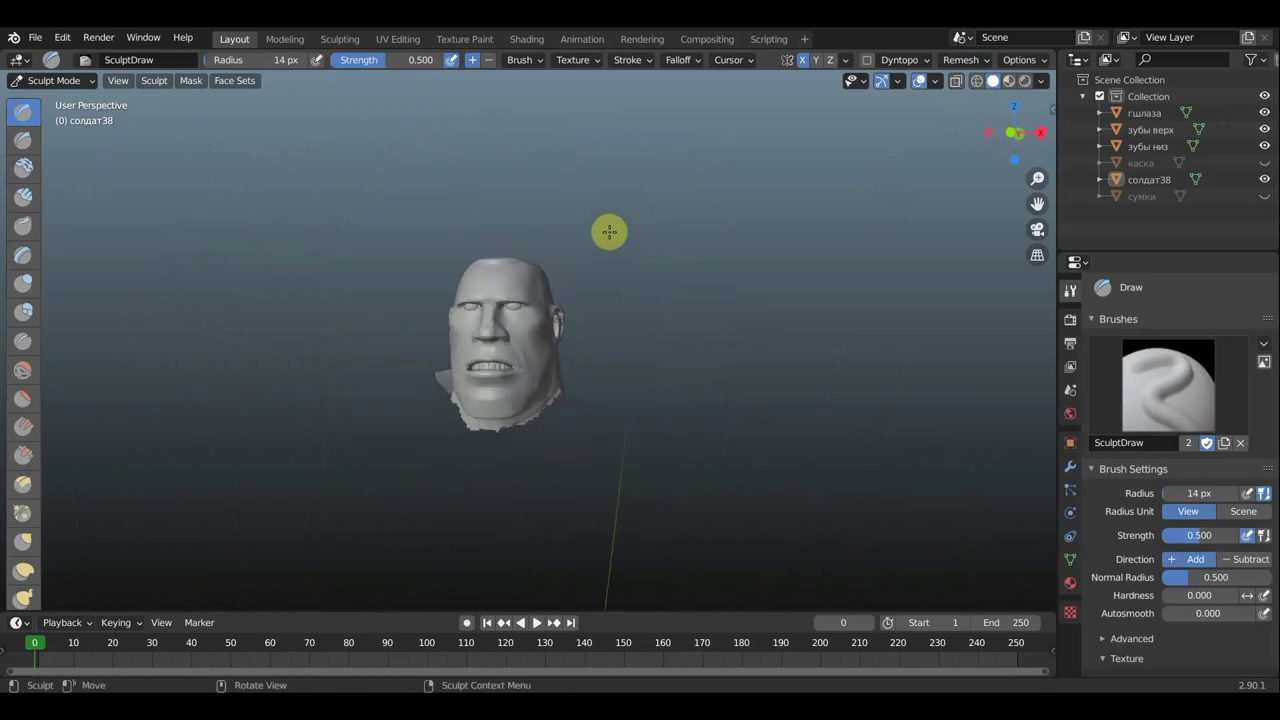
click(66, 84)
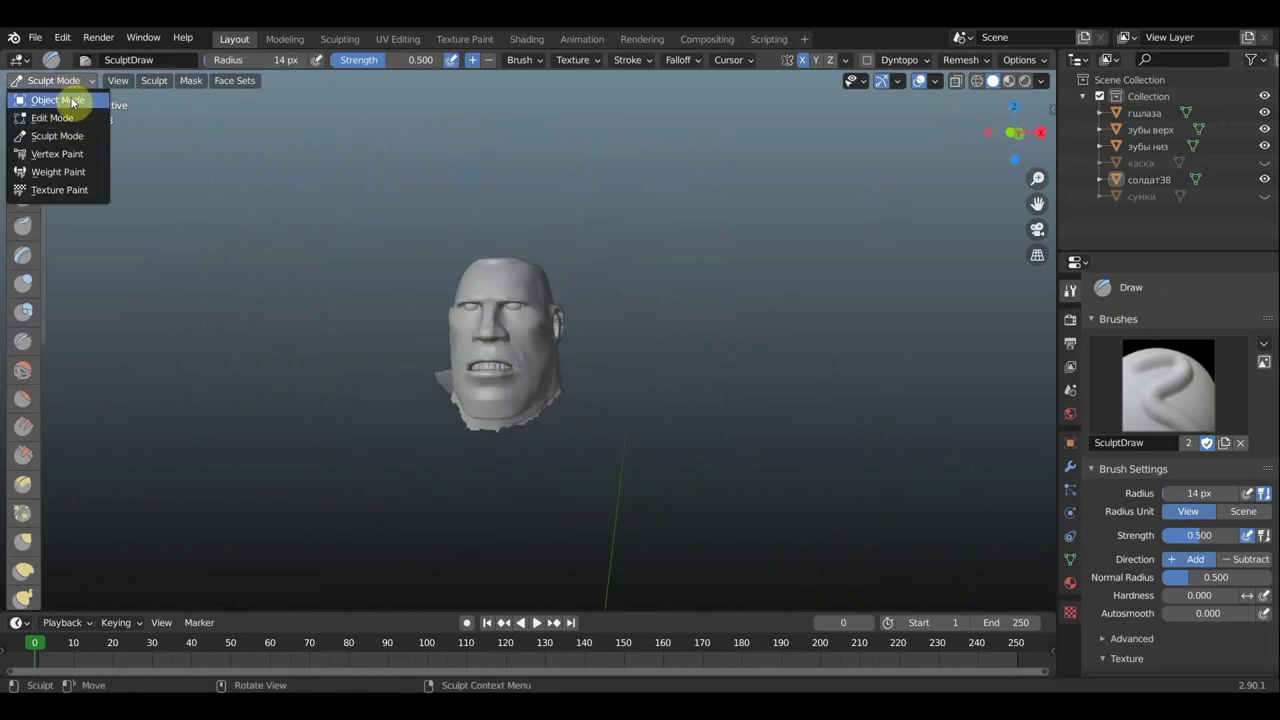
In Edit Mode, reveal the hidden body geometry with Alt+H
key(Return)
mouse_move(628, 286)
middle_down()
mouse_move(631, 191)
mouse_move(631, 229)
mouse_move(642, 211)
middle_up()
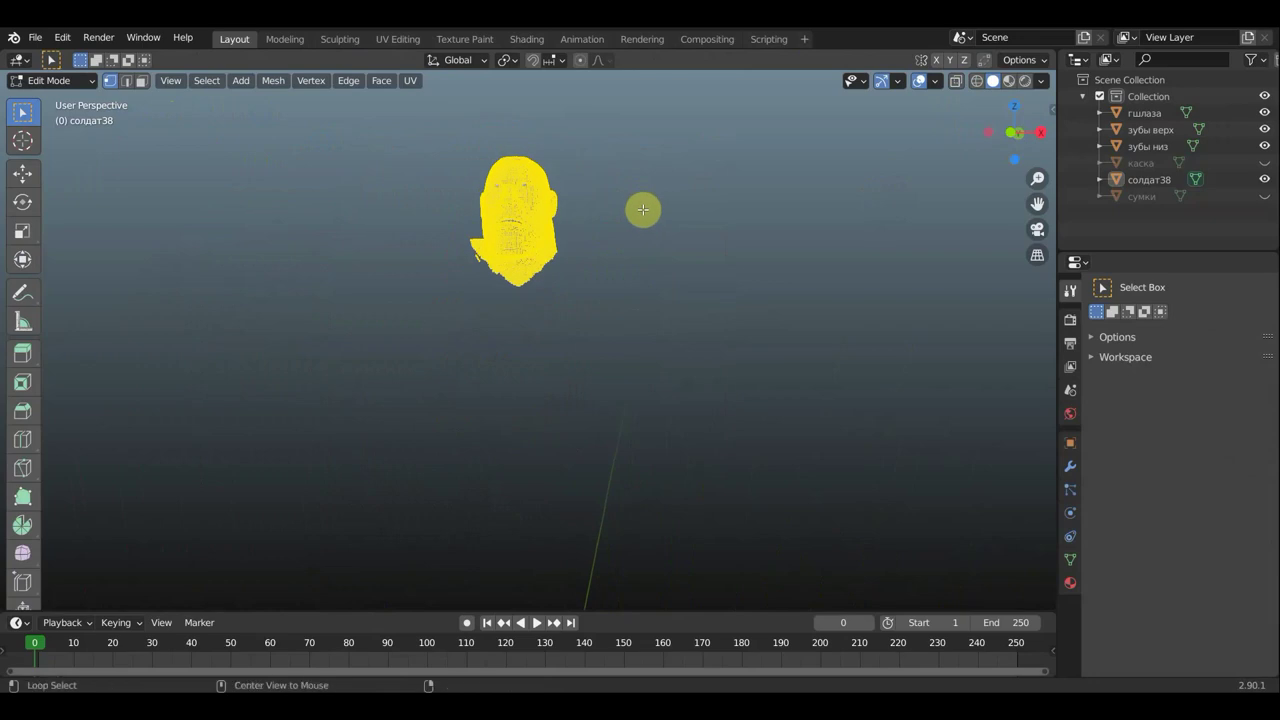
key(alt+h)
Orbit to a side view and switch the soldier back to Object Mode
mouse_move(643, 208)
middle_down()
mouse_move(646, 229)
mouse_move(560, 220)
mouse_move(611, 194)
mouse_move(724, 200)
middle_up()
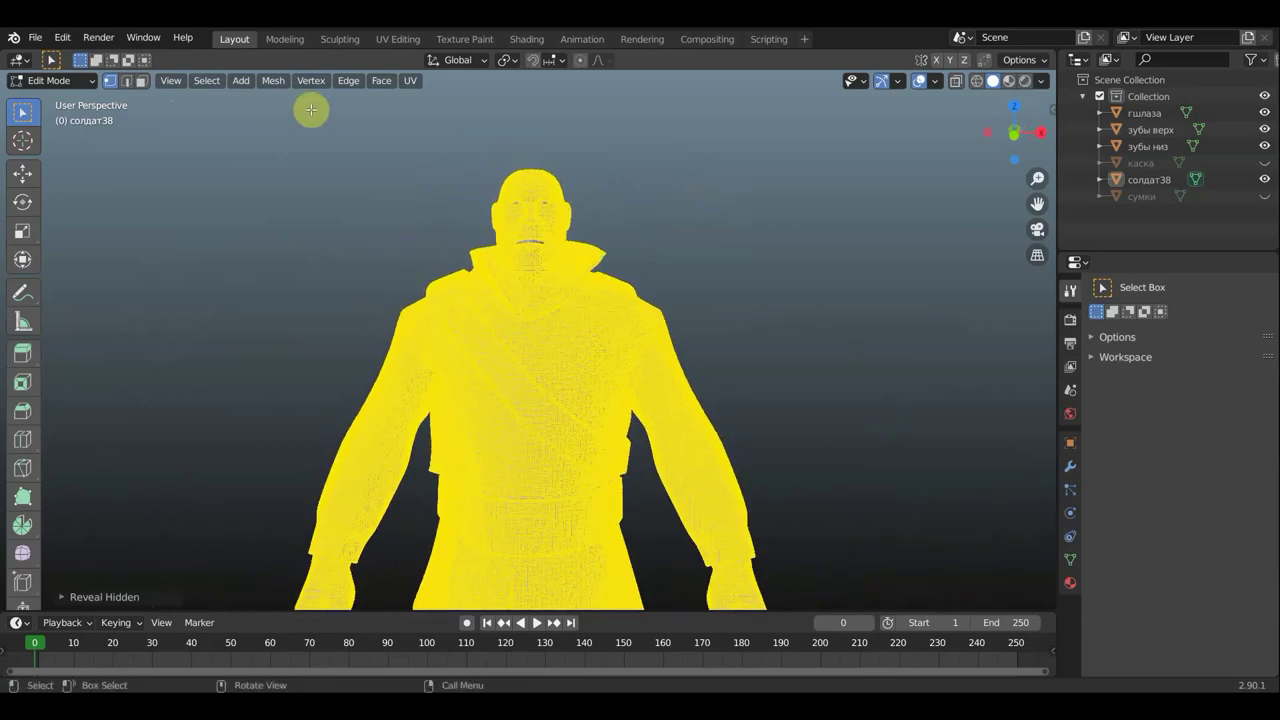
click(93, 84)
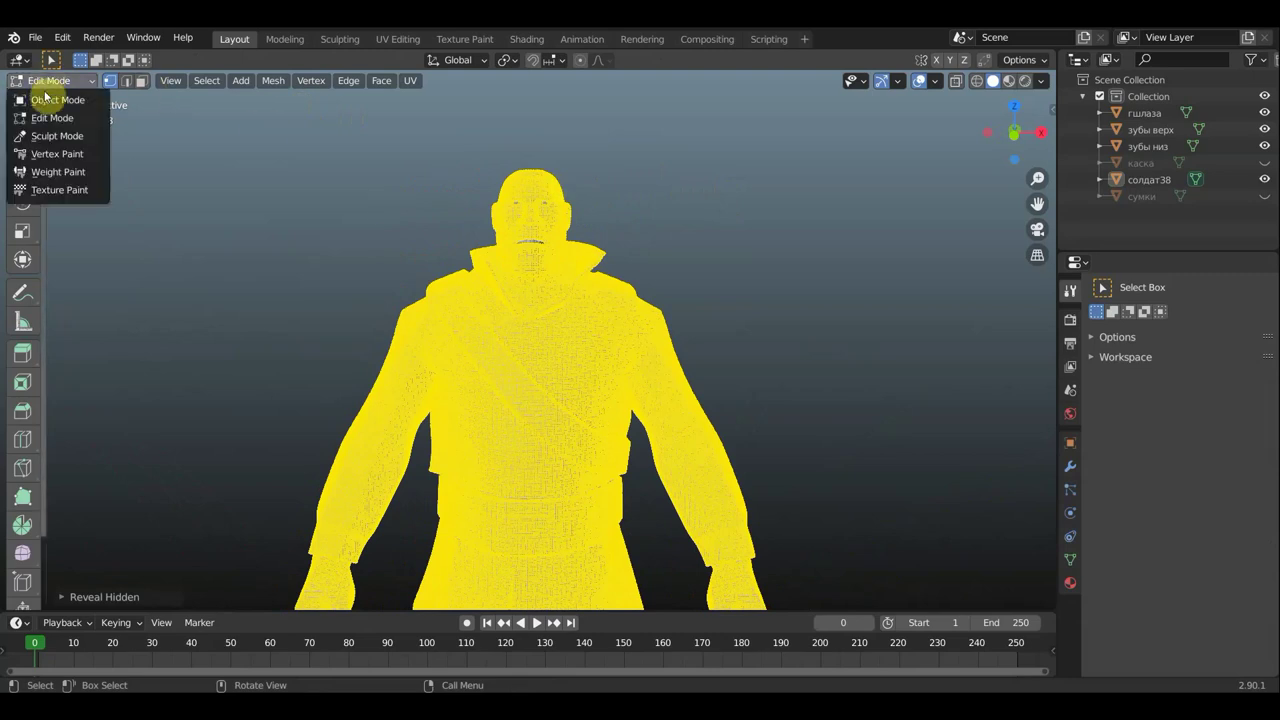
click(60, 98)
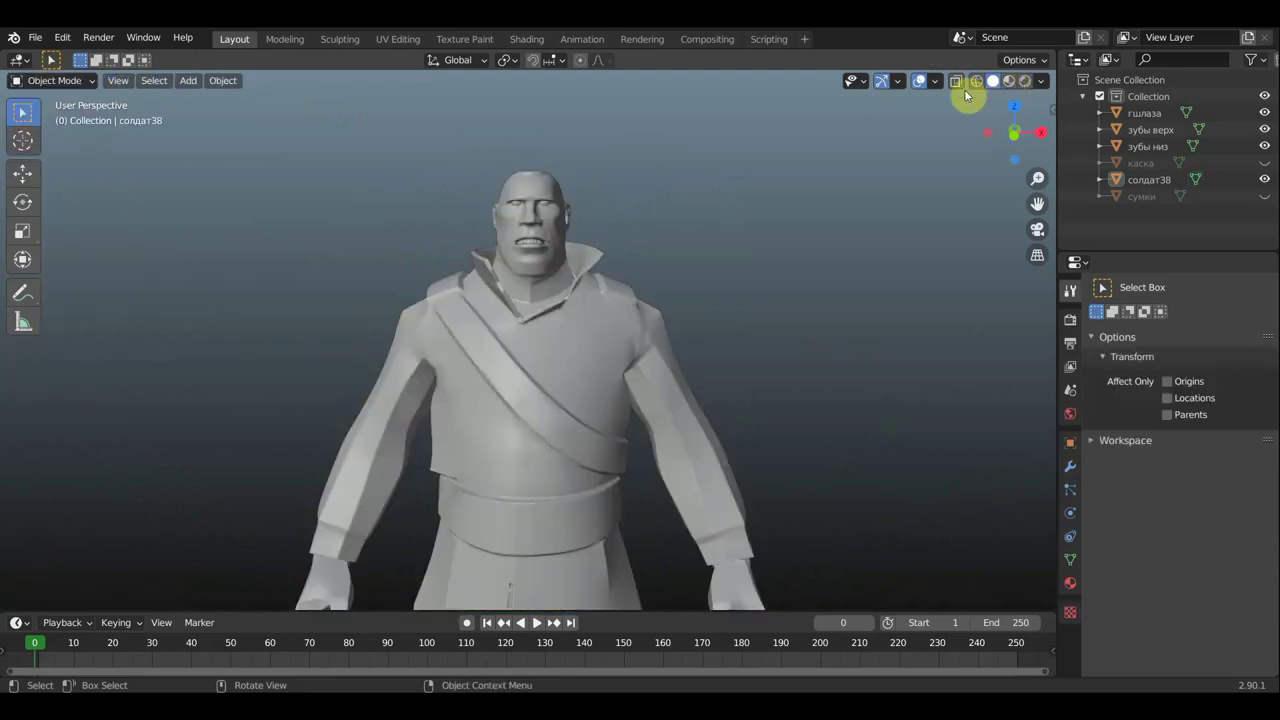
From front view, clip the viewport to a box around the lower legs and boots, then zoom in
scroll(669, 290, down, 1)
scroll(666, 257, down, 1)
scroll(663, 263, down, 1)
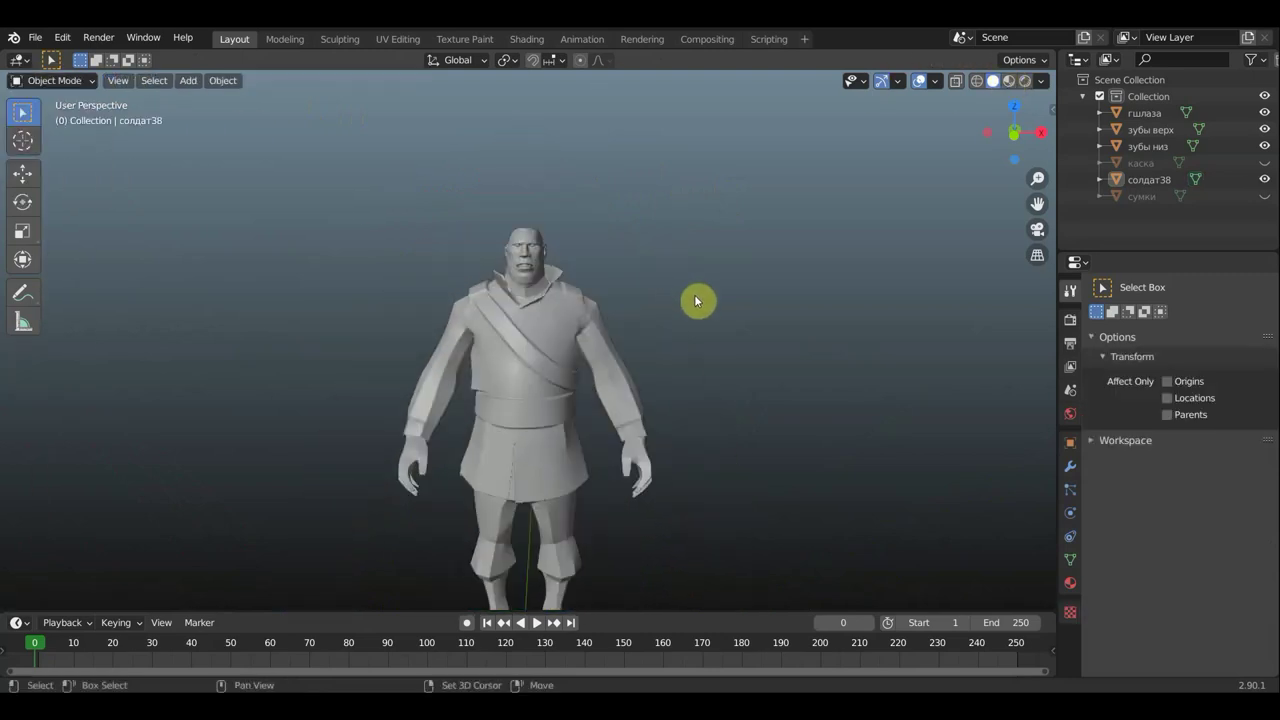
scroll(694, 297, down, 2)
mouse_move(674, 225)
middle_down()
mouse_move(680, 260)
mouse_move(711, 274)
middle_up()
key(KP_1)
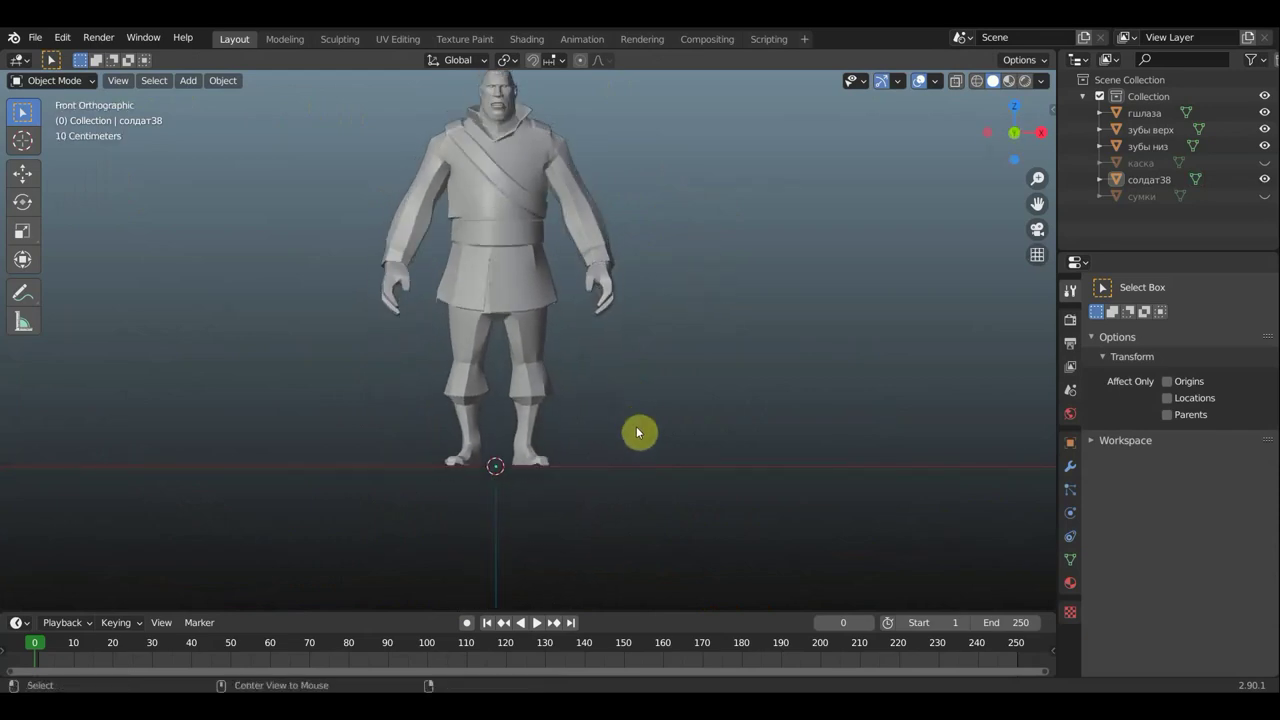
mouse_move(614, 553)
mouse_down()
mouse_move(428, 428)
mouse_move(387, 381)
mouse_up()
scroll(600, 365, up, 1)
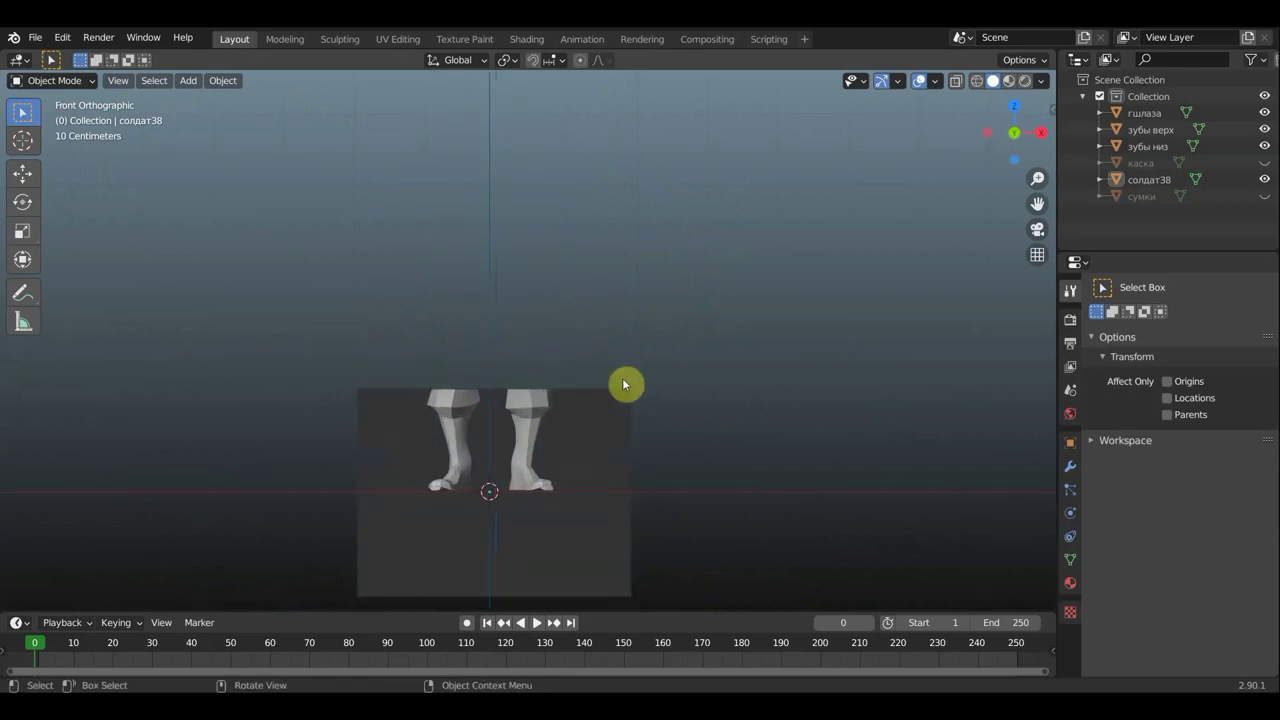
scroll(625, 340, up, 2)
scroll(640, 250, up, 1)
scroll(646, 220, up, 4)
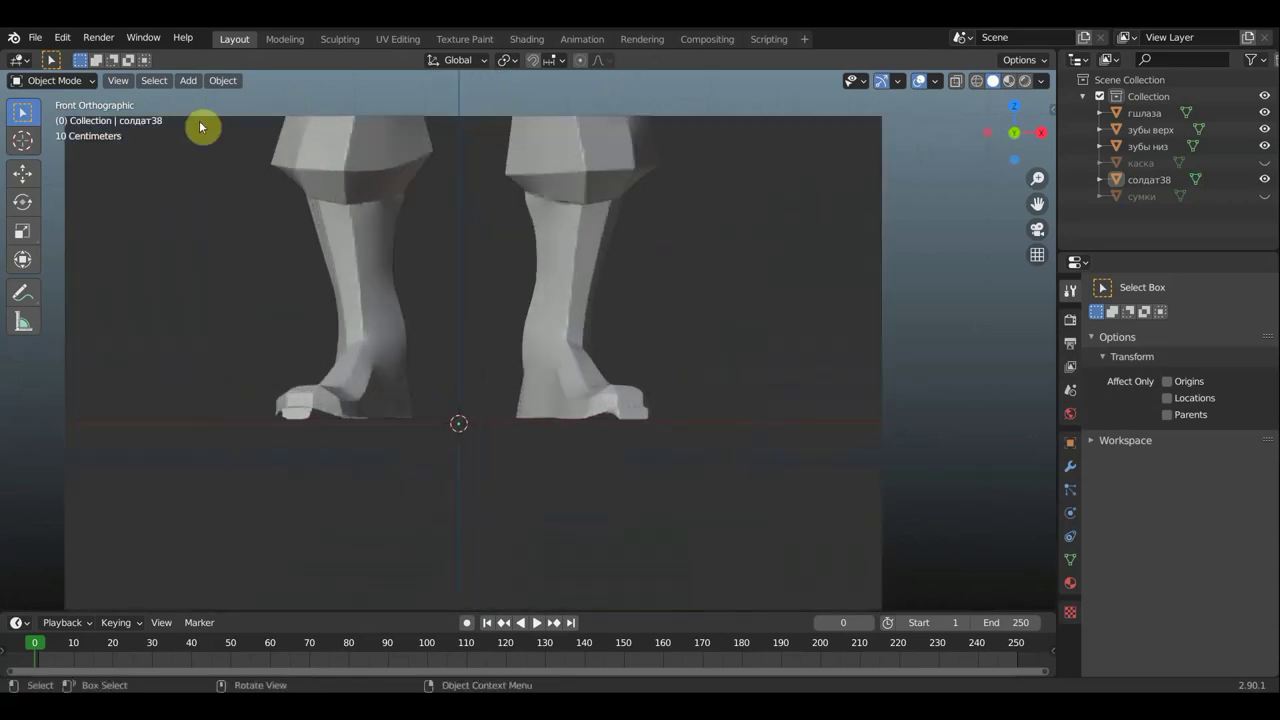
click(57, 80)
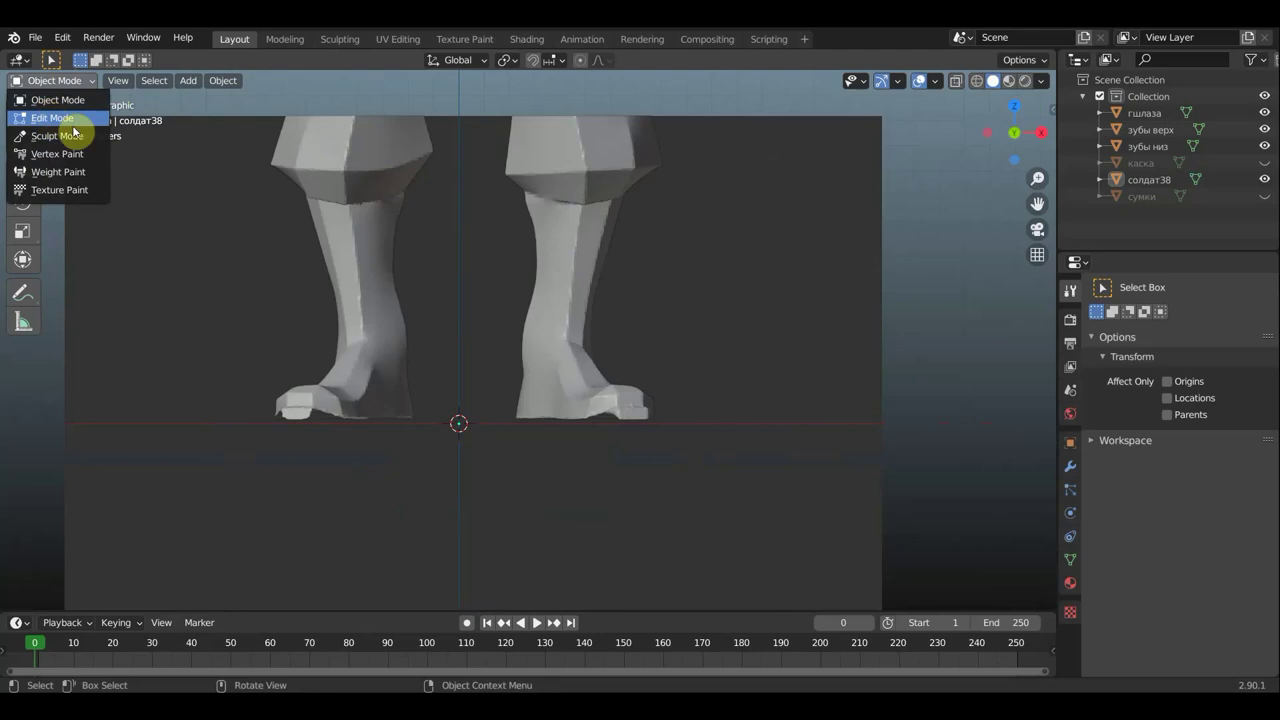
Switch the soldier into Edit Mode, then Sculpt Mode, viewing the legs
click(78, 120)
click(50, 80)
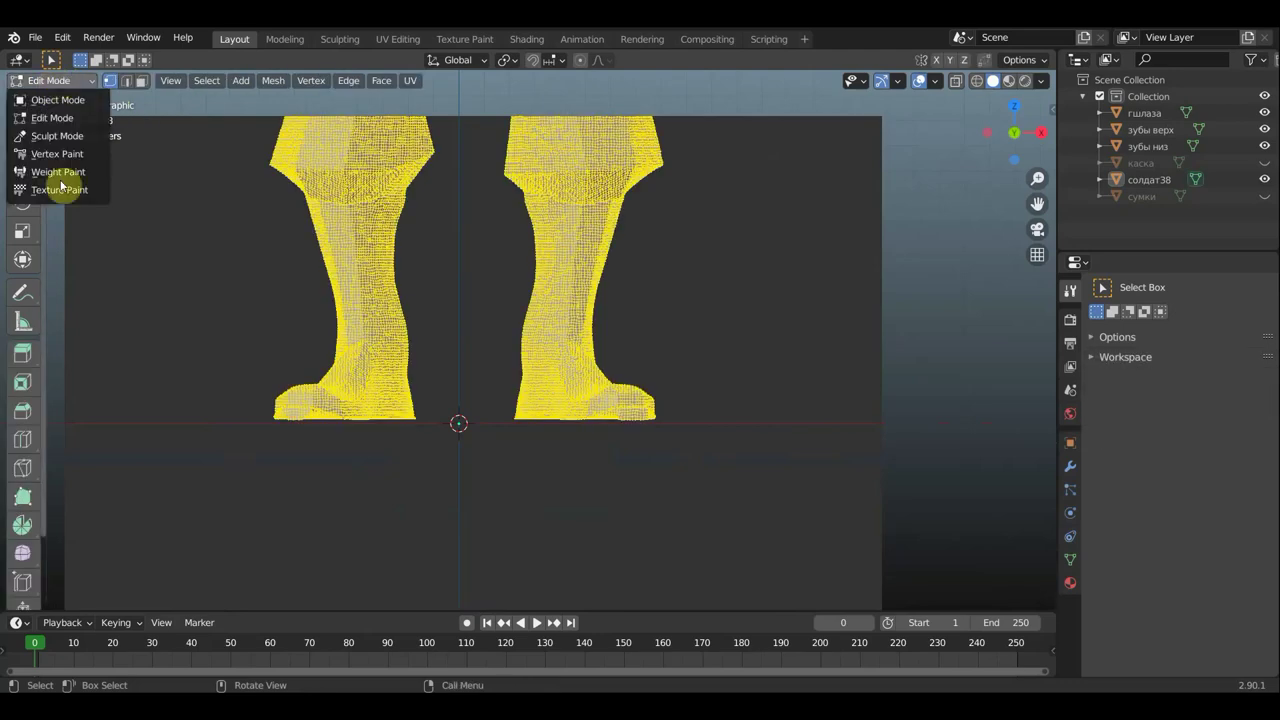
click(58, 136)
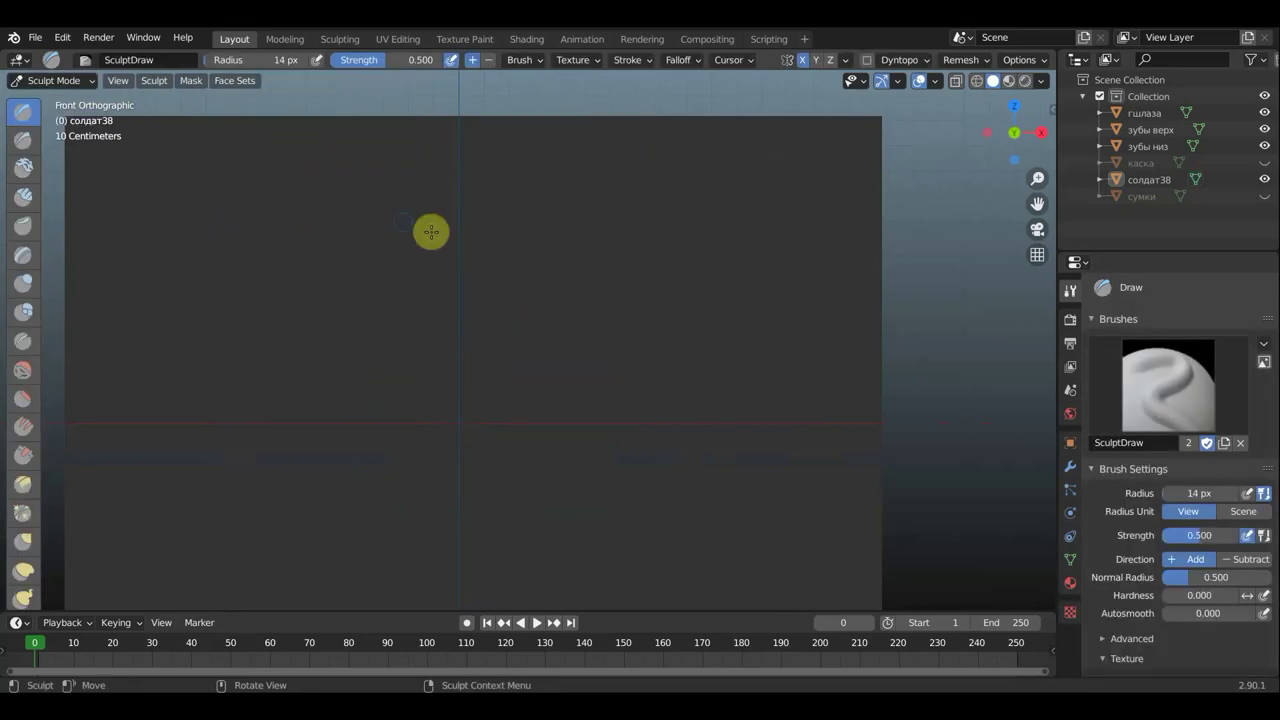
scroll(443, 235, up, 1)
scroll(449, 240, up, 3)
middle_drag(449, 240, 549, 257)
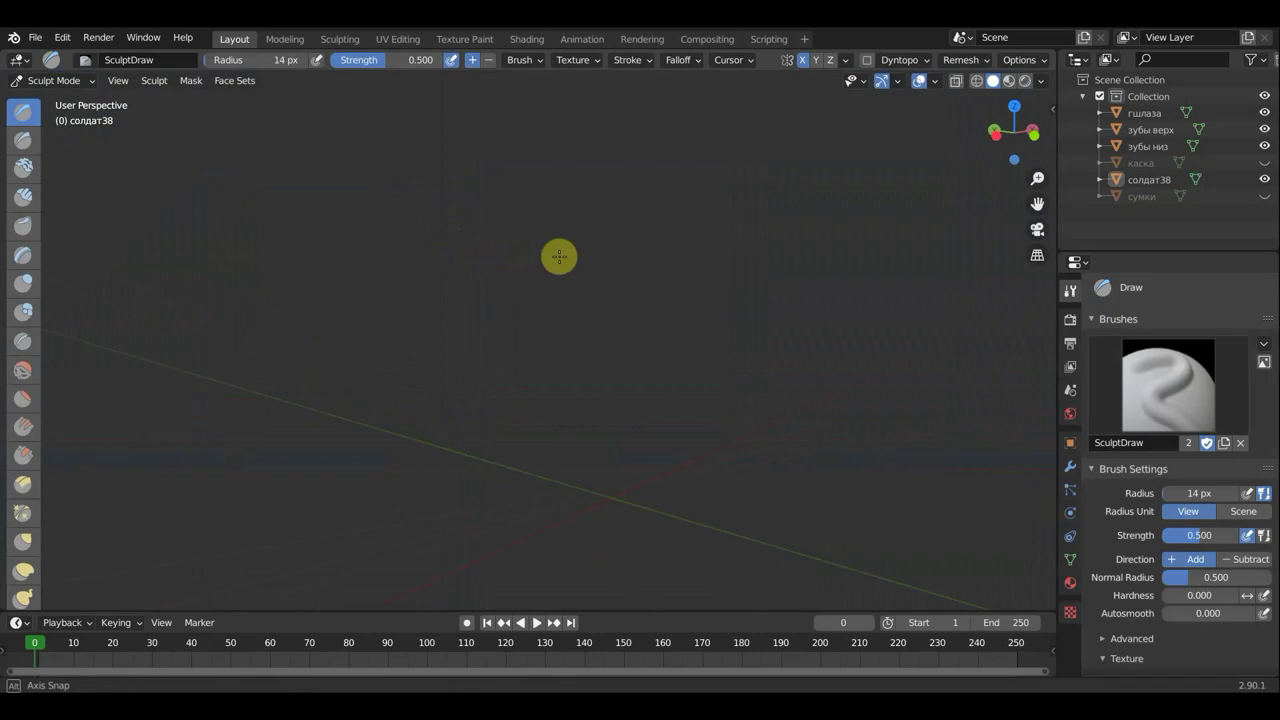
Go through Edit Mode back to Sculpt Mode and centre the head in view
click(50, 80)
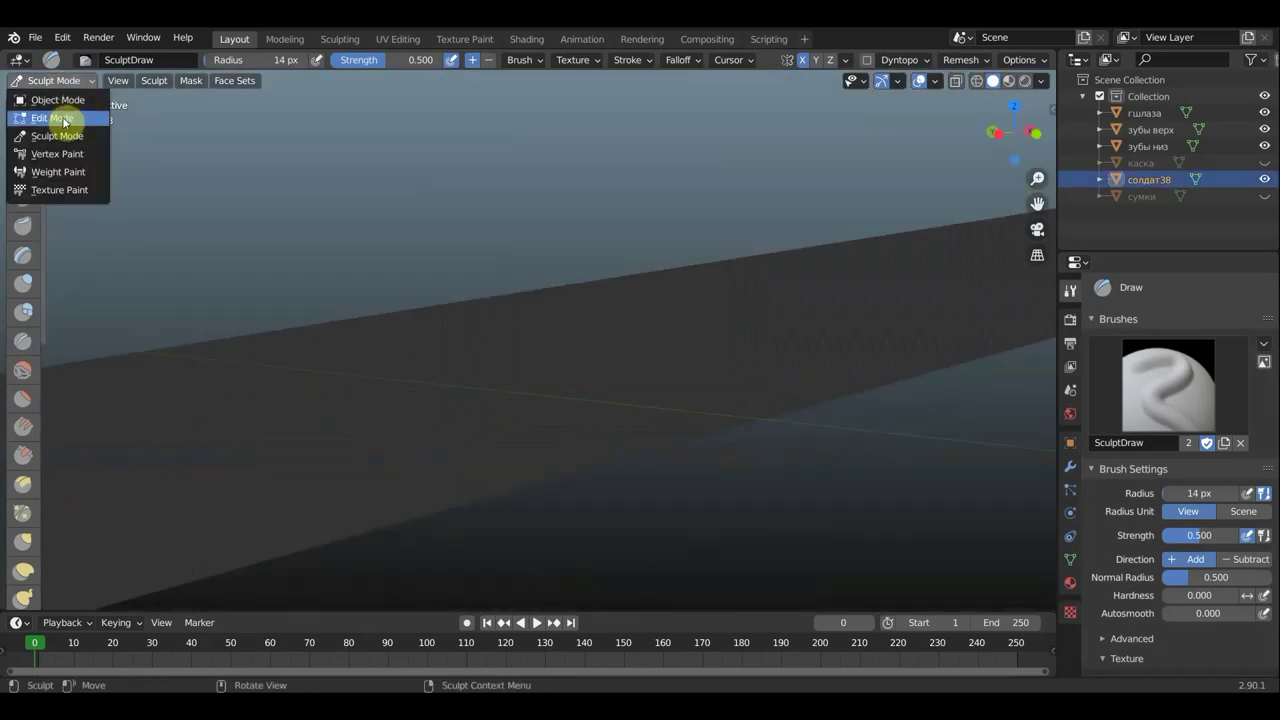
click(62, 118)
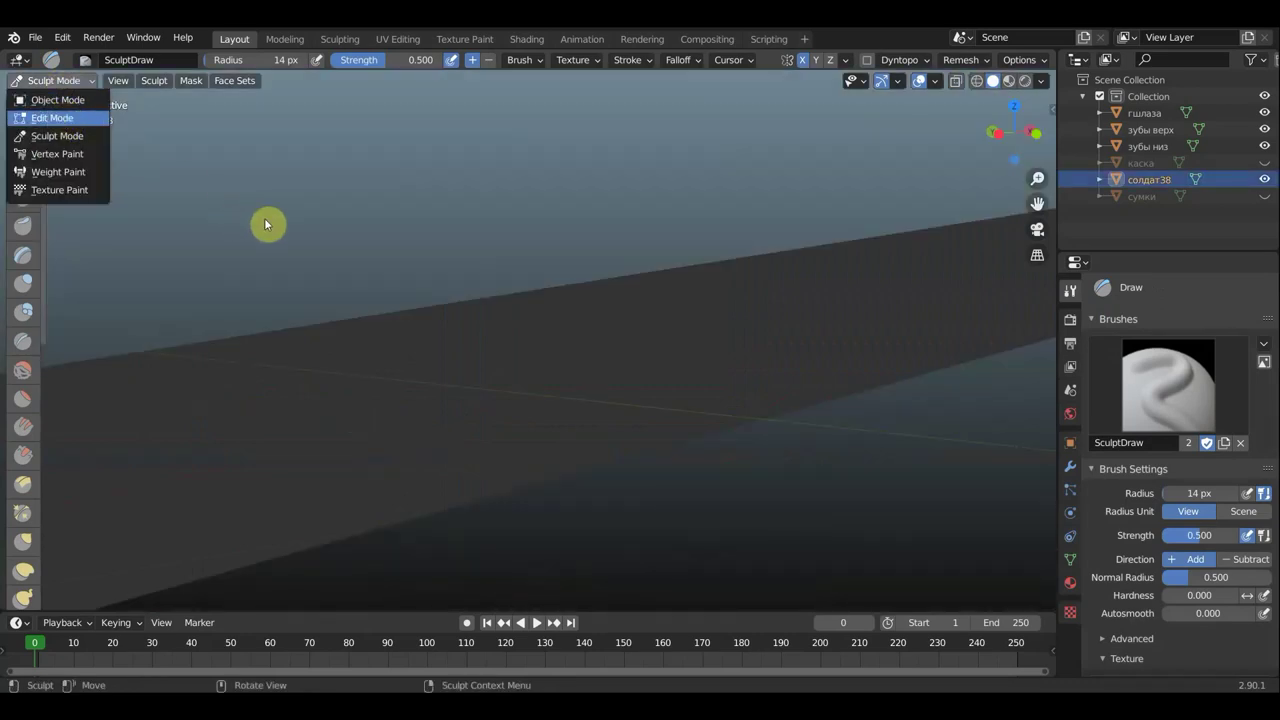
scroll(510, 287, up, 6)
middle_drag(510, 288, 217, 303)
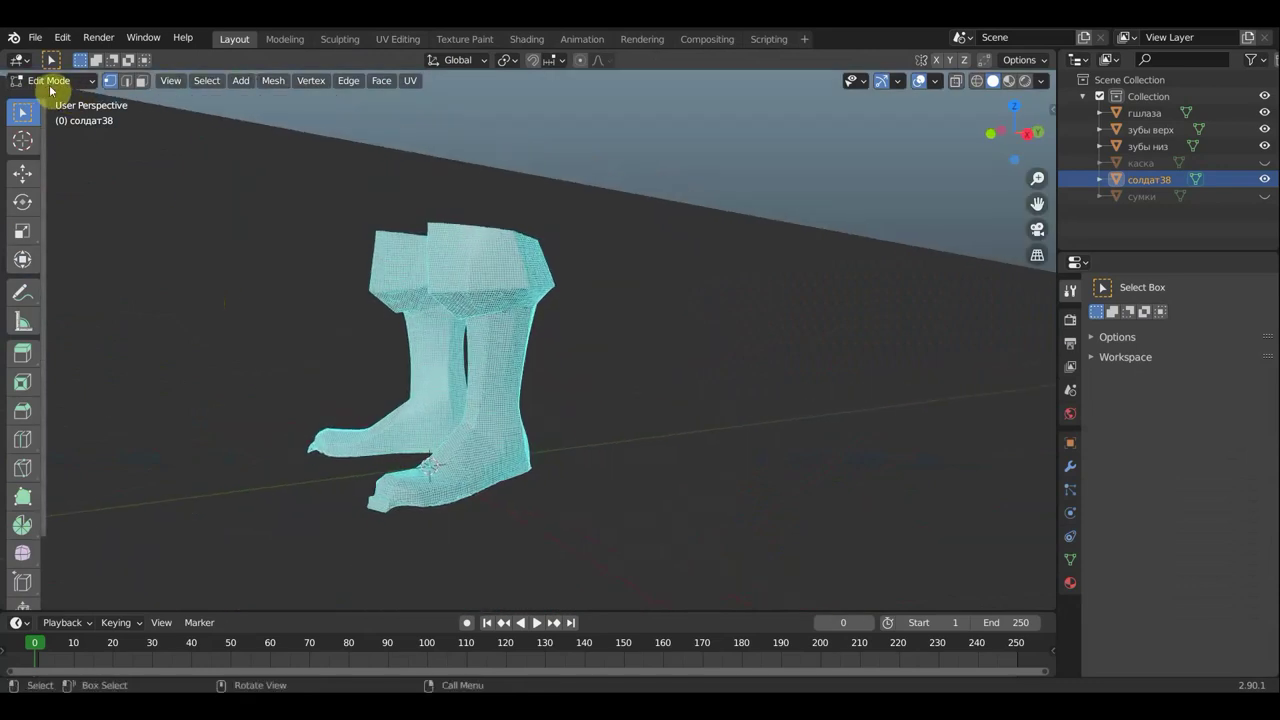
click(45, 84)
click(45, 136)
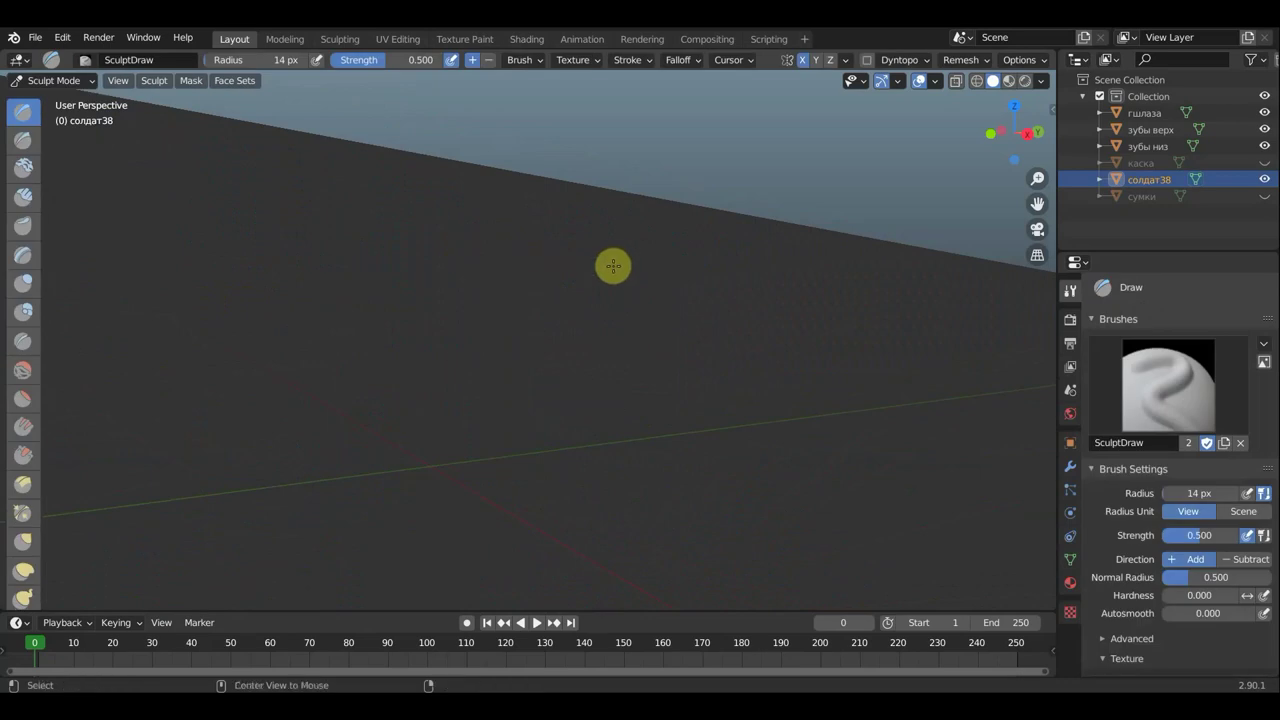
scroll(613, 265, up, 2)
mouse_move(624, 272)
middle_down()
mouse_move(611, 277)
mouse_move(611, 323)
mouse_move(617, 357)
mouse_move(625, 349)
mouse_move(634, 508)
mouse_move(704, 468)
mouse_move(752, 466)
middle_up()
scroll(634, 466, up, 2)
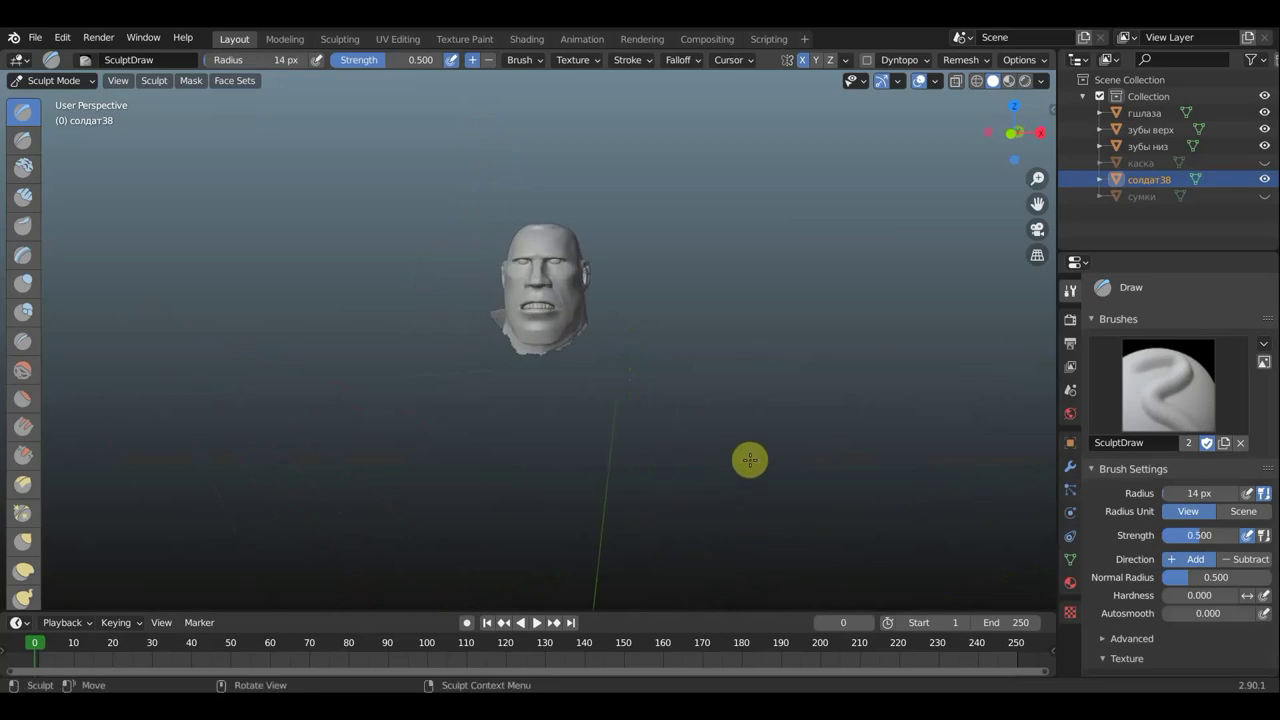
Unhide all body parts and clip the view to a box around the lower legs and boots
key(alt+h)
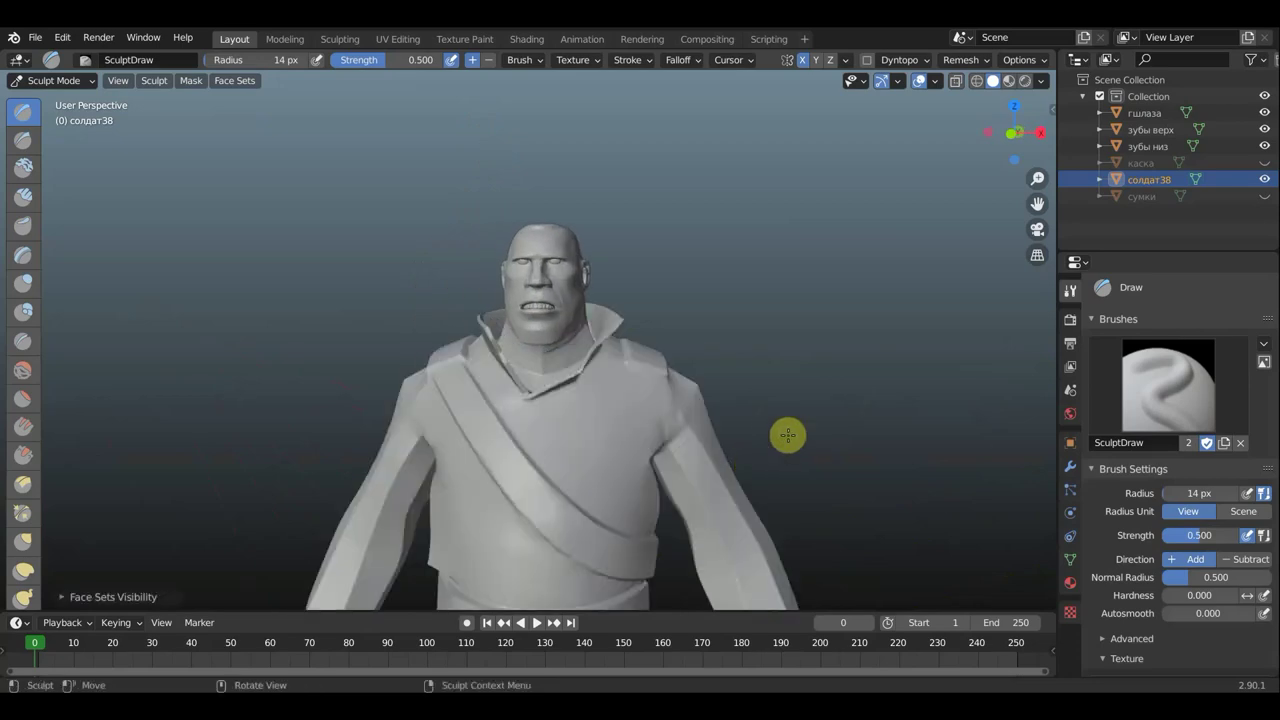
middle_drag(806, 334, 806, 236)
scroll(809, 323, down, 5)
shift+middle_drag(809, 323, 809, 220)
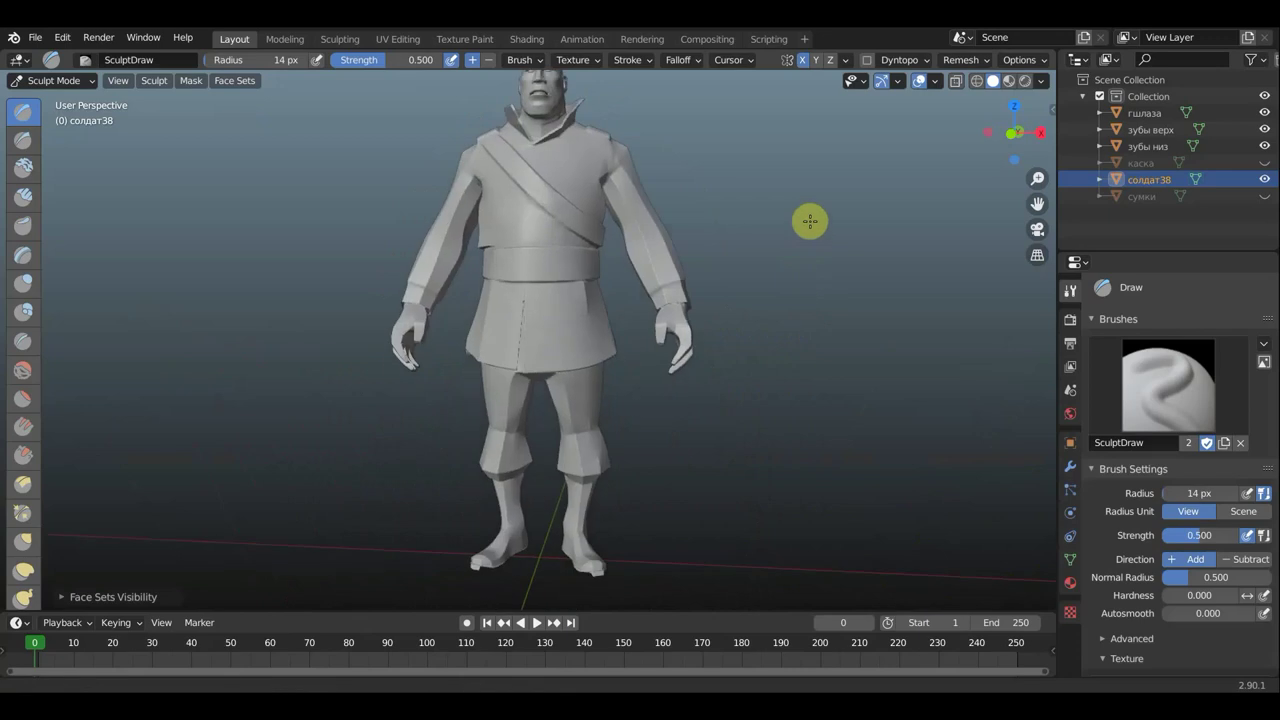
scroll(743, 423, up, 2)
shift+middle_drag(721, 430, 708, 349)
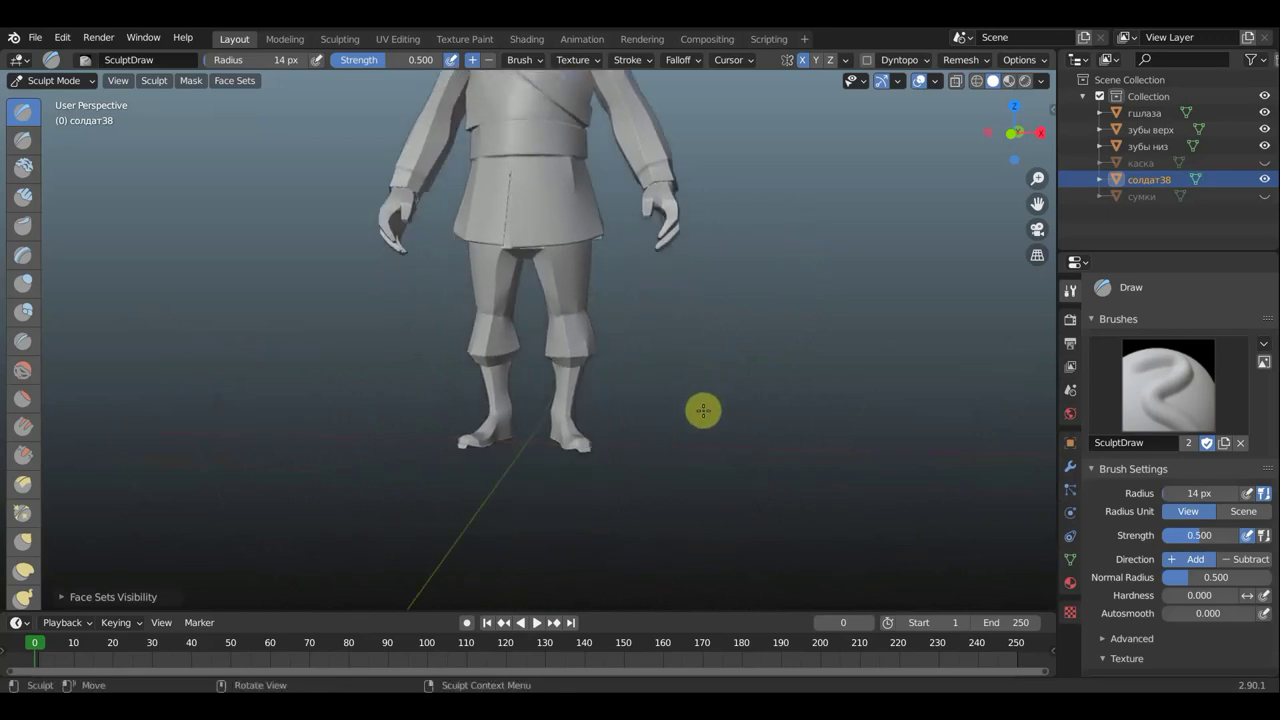
key(b)
drag(720, 529, 347, 279)
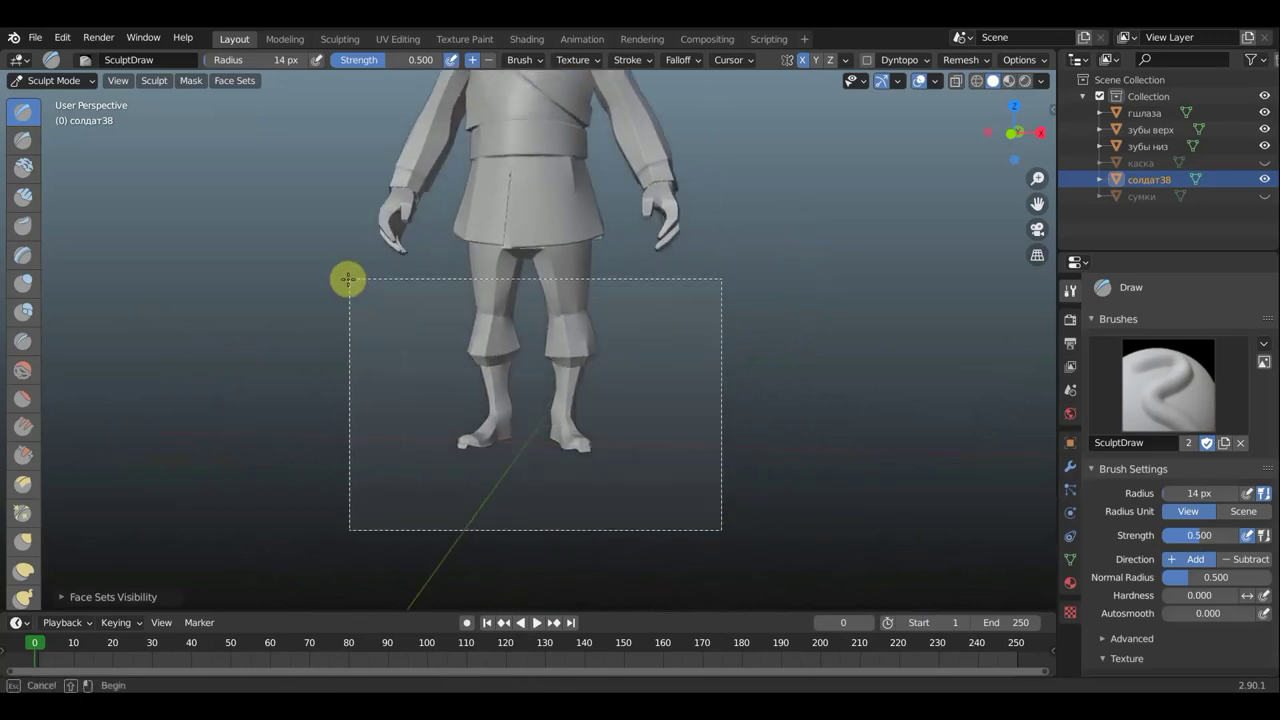
Put the soldier into Texture Paint mode
click(59, 84)
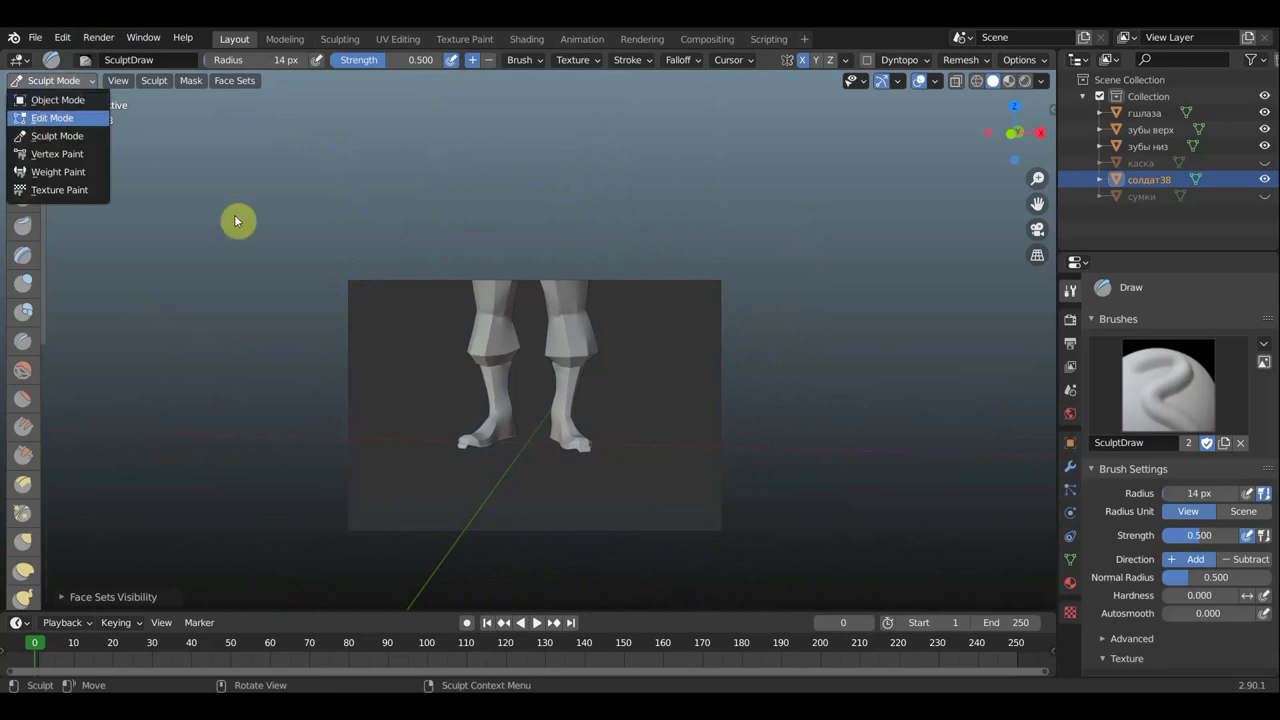
key(Return)
click(52, 82)
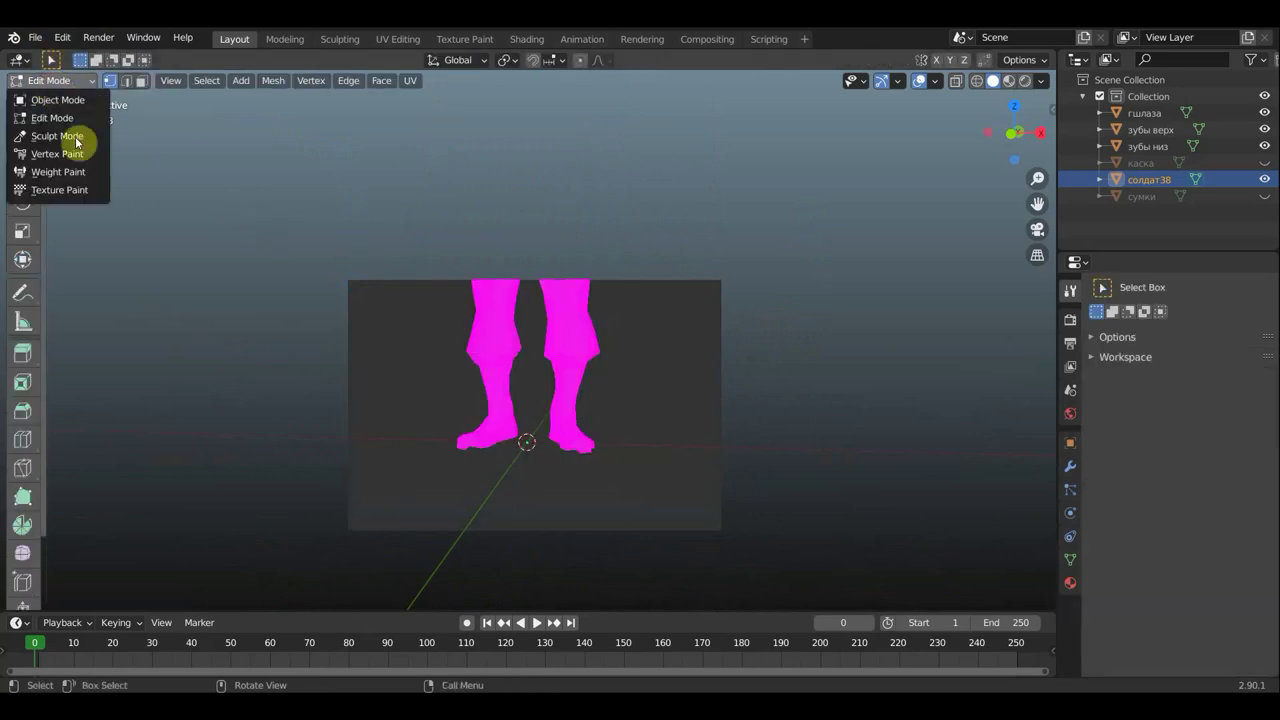
click(66, 193)
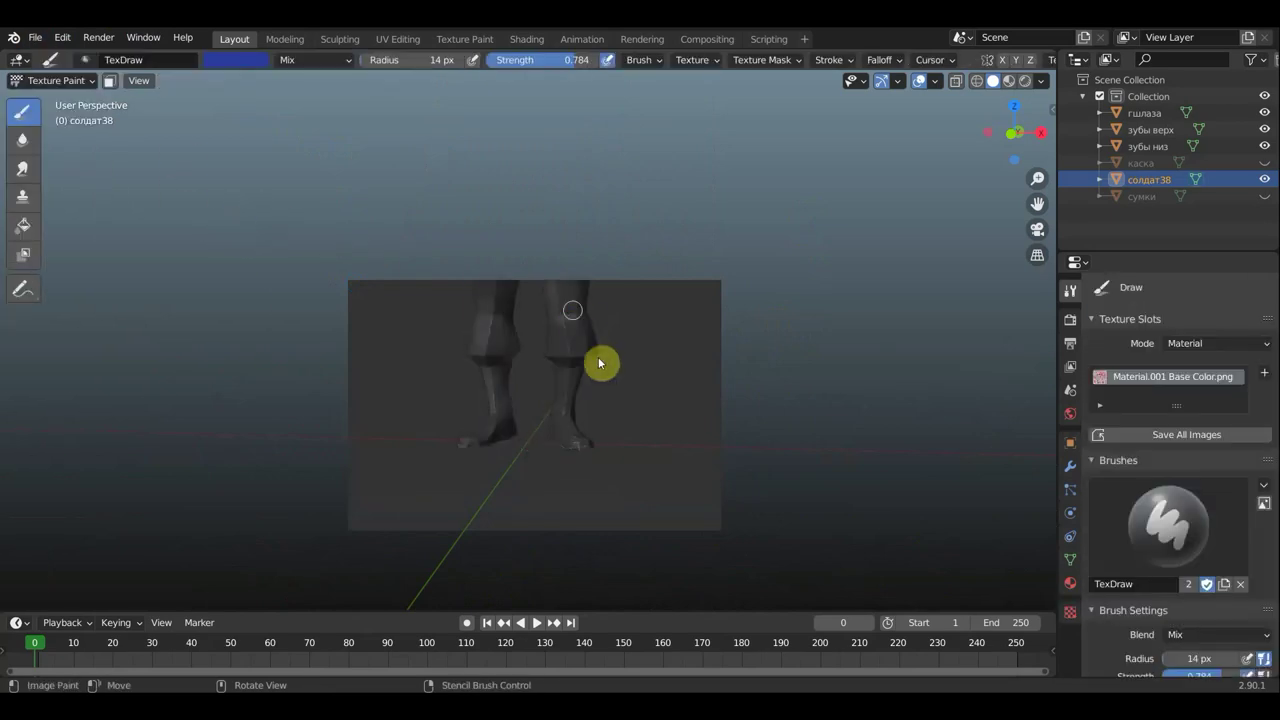
Sample a dark grey brush colour from the soldier's boot texture
mouse_move(595, 369)
middle_down()
mouse_move(523, 369)
mouse_move(623, 369)
mouse_move(714, 431)
mouse_move(718, 503)
mouse_move(663, 531)
mouse_move(620, 520)
mouse_move(646, 383)
mouse_move(588, 502)
mouse_move(609, 526)
mouse_move(594, 520)
middle_up()
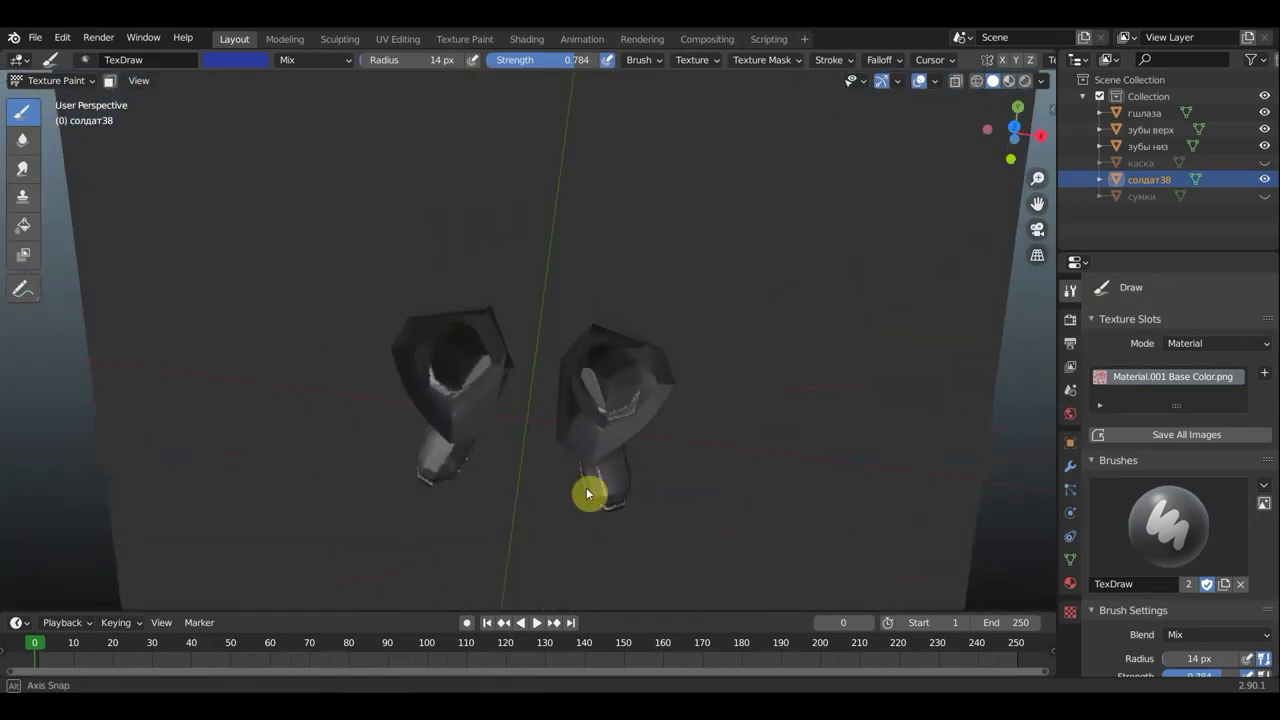
key(s)
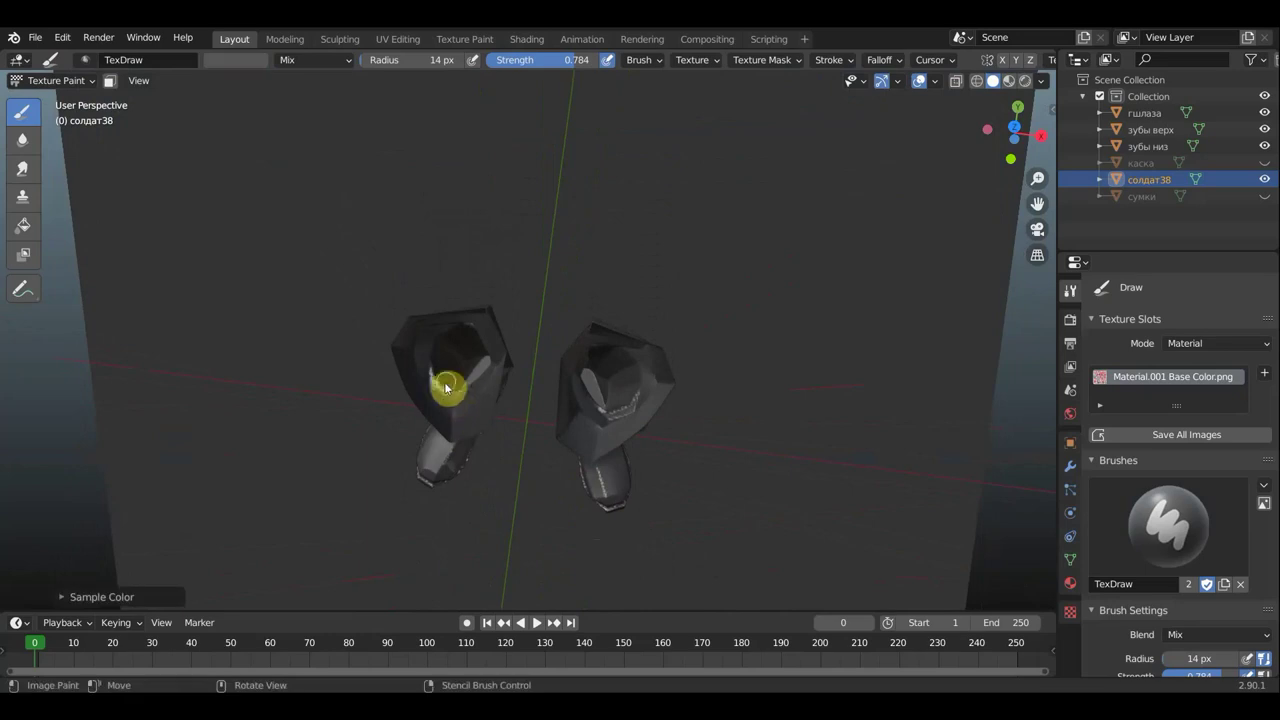
mouse_move(477, 400)
middle_down()
mouse_move(517, 317)
mouse_move(440, 352)
middle_up()
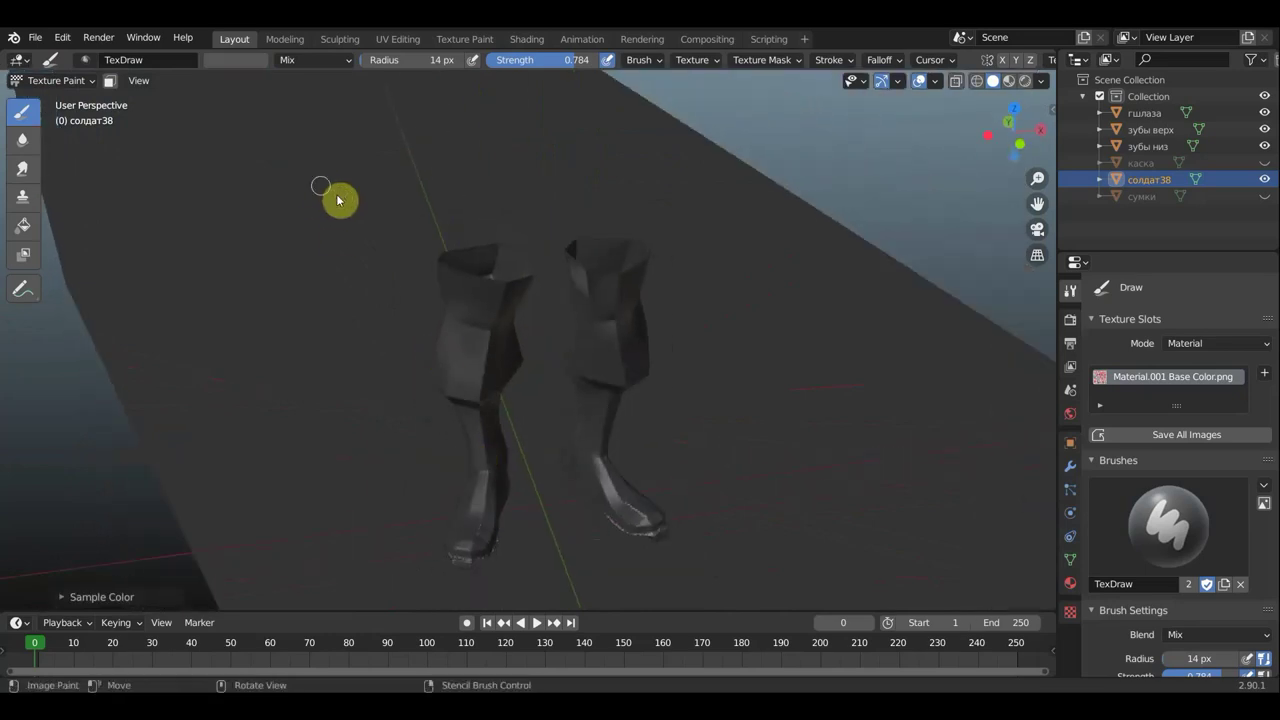
key(s)
click(487, 359)
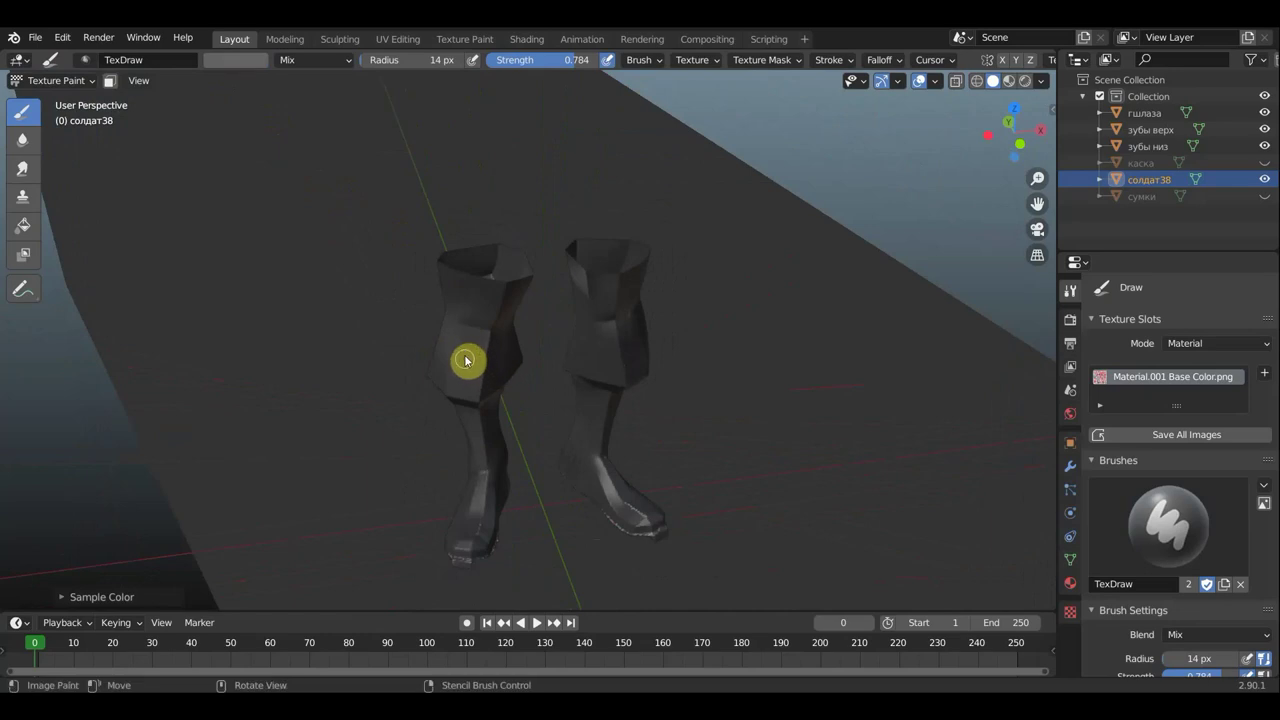
Set the brush radius to 55 px and the brush colour to dark blue
drag(545, 259, 489, 408)
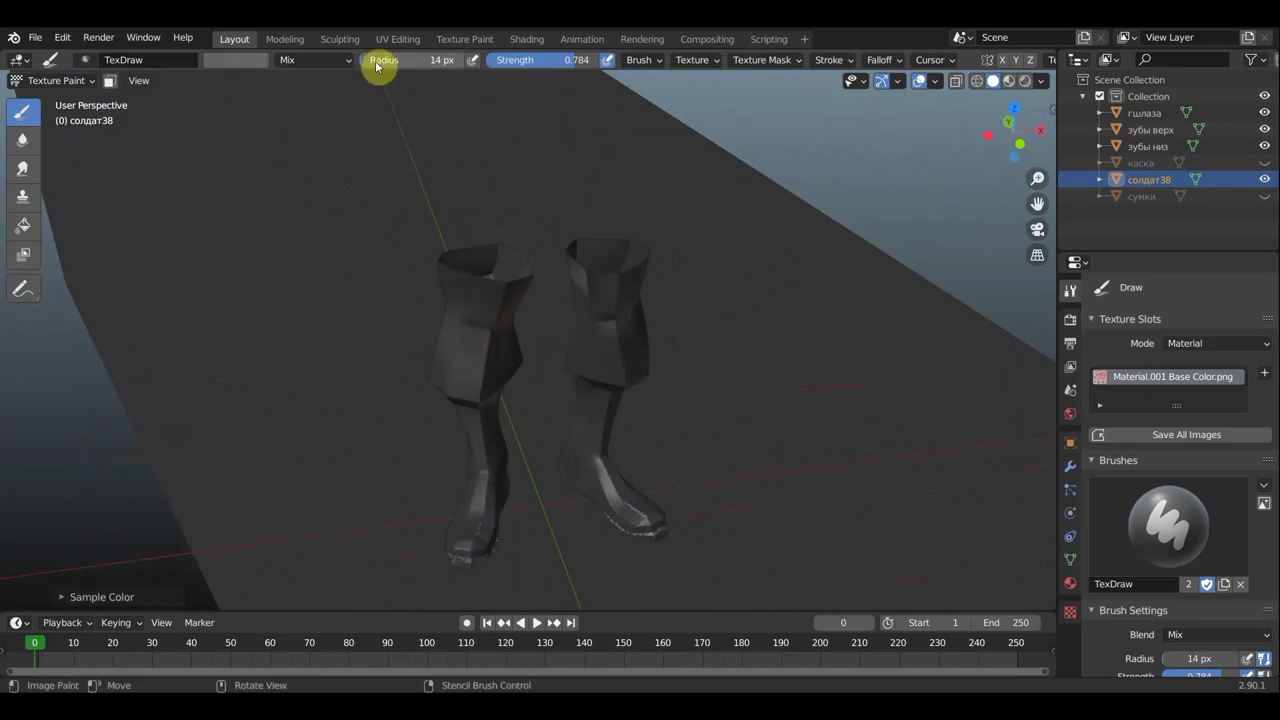
drag(362, 65, 380, 65)
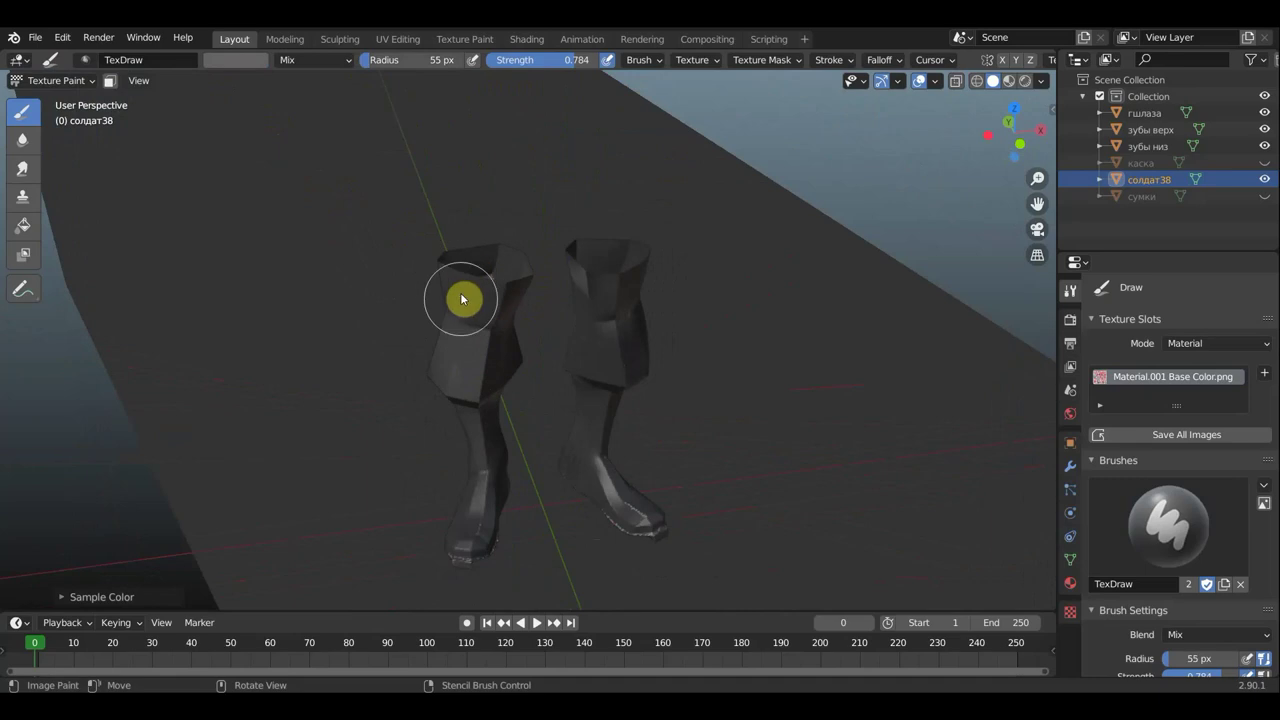
click(250, 60)
click(315, 118)
Paint the left lower leg and boot dark blue, then clear the view clipping
mouse_move(472, 318)
mouse_down()
mouse_move(469, 350)
mouse_move(497, 289)
mouse_move(487, 343)
mouse_up()
mouse_move(468, 395)
mouse_down()
mouse_move(500, 523)
mouse_move(503, 366)
mouse_move(523, 286)
mouse_move(548, 259)
mouse_up()
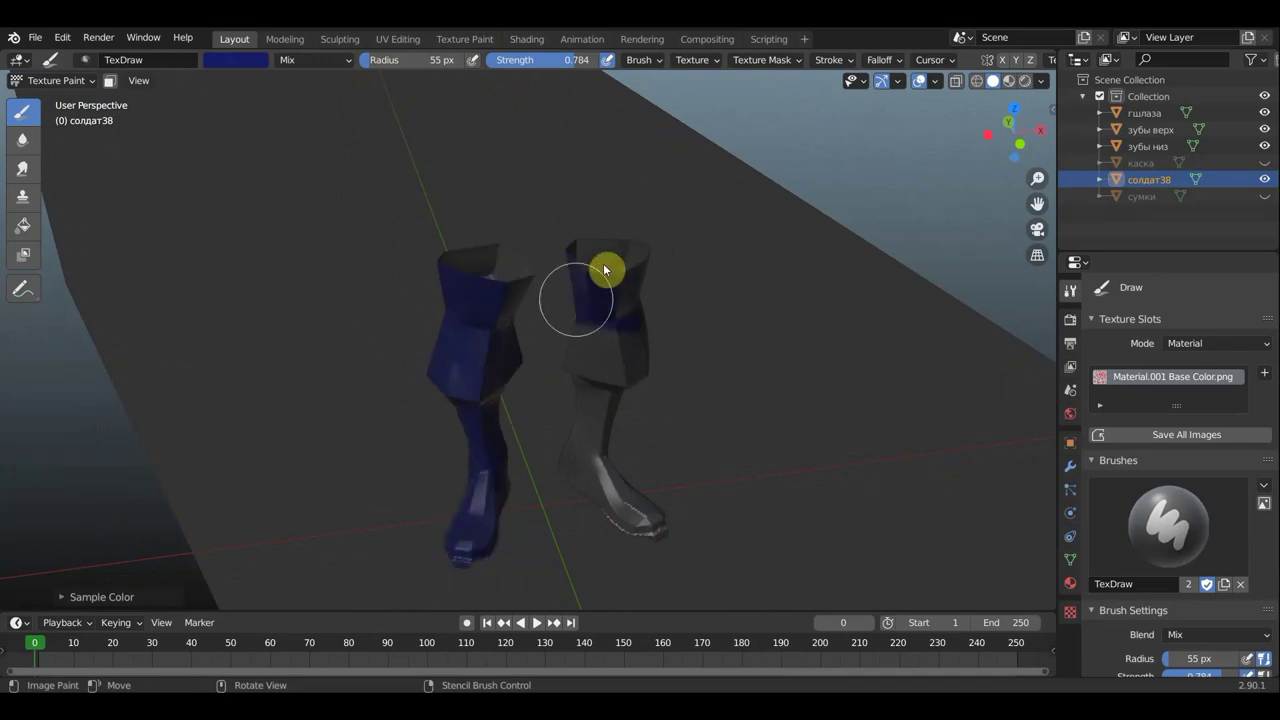
mouse_move(625, 388)
mouse_down()
mouse_move(583, 431)
mouse_move(609, 494)
mouse_move(600, 473)
mouse_up()
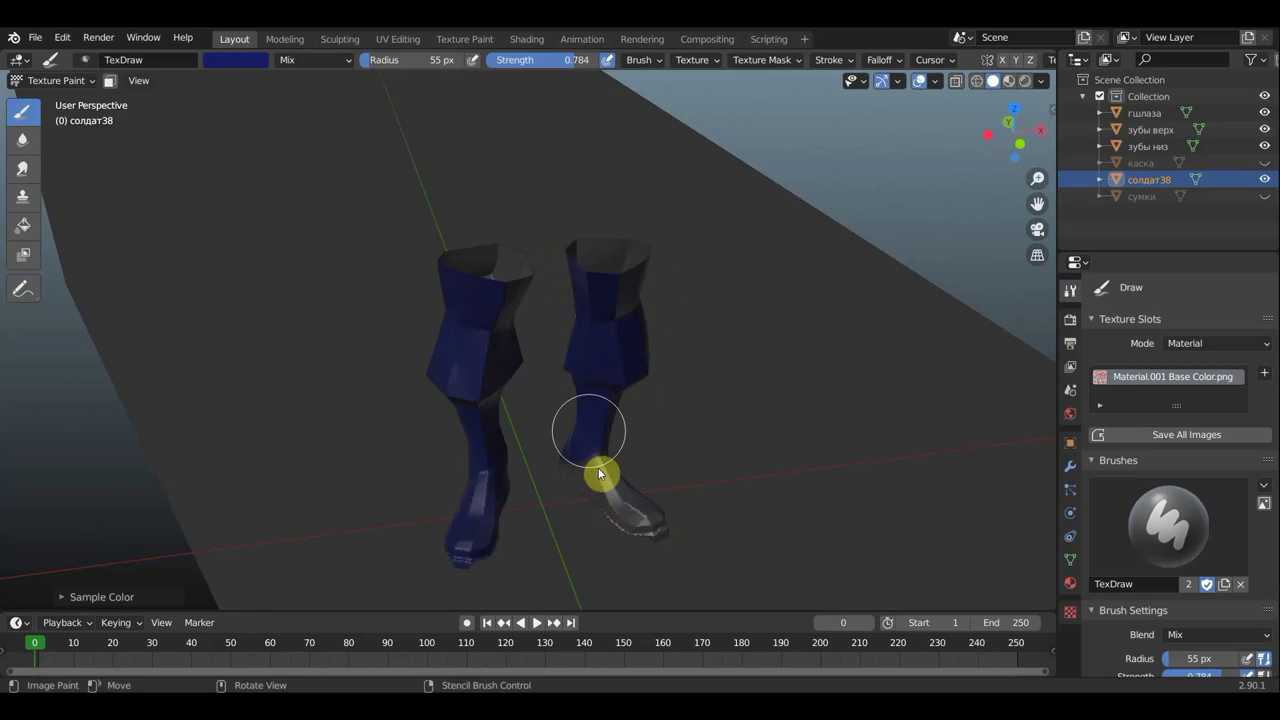
mouse_move(600, 473)
middle_down()
mouse_move(509, 457)
mouse_move(480, 431)
mouse_move(529, 431)
mouse_move(366, 423)
mouse_move(471, 360)
middle_up()
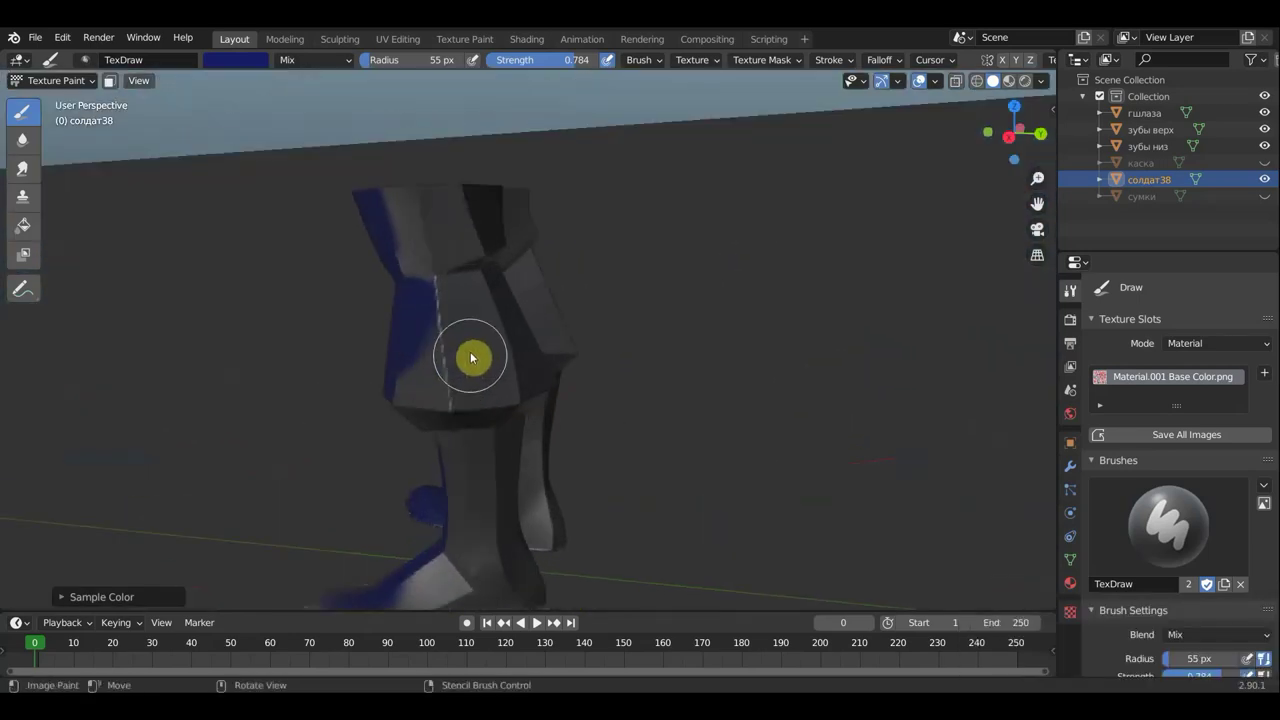
mouse_move(455, 363)
mouse_down()
mouse_move(449, 277)
mouse_move(420, 229)
mouse_move(453, 258)
mouse_up()
mouse_move(453, 258)
middle_down()
mouse_move(457, 329)
mouse_move(489, 371)
mouse_move(503, 369)
mouse_move(400, 323)
mouse_move(368, 259)
middle_up()
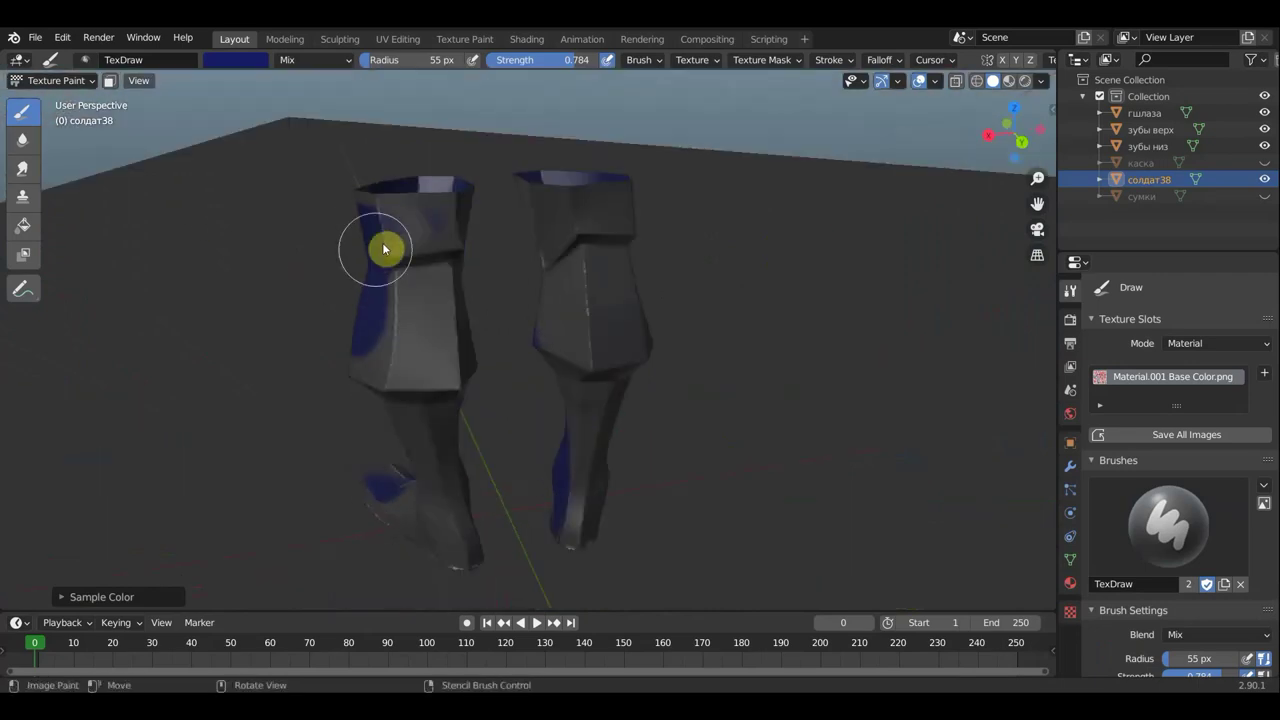
mouse_move(391, 200)
mouse_down()
mouse_move(437, 208)
mouse_move(414, 348)
mouse_move(449, 223)
mouse_move(457, 326)
mouse_move(409, 374)
mouse_move(381, 371)
mouse_move(431, 434)
mouse_move(460, 546)
mouse_move(407, 503)
mouse_move(449, 537)
mouse_move(438, 377)
mouse_up()
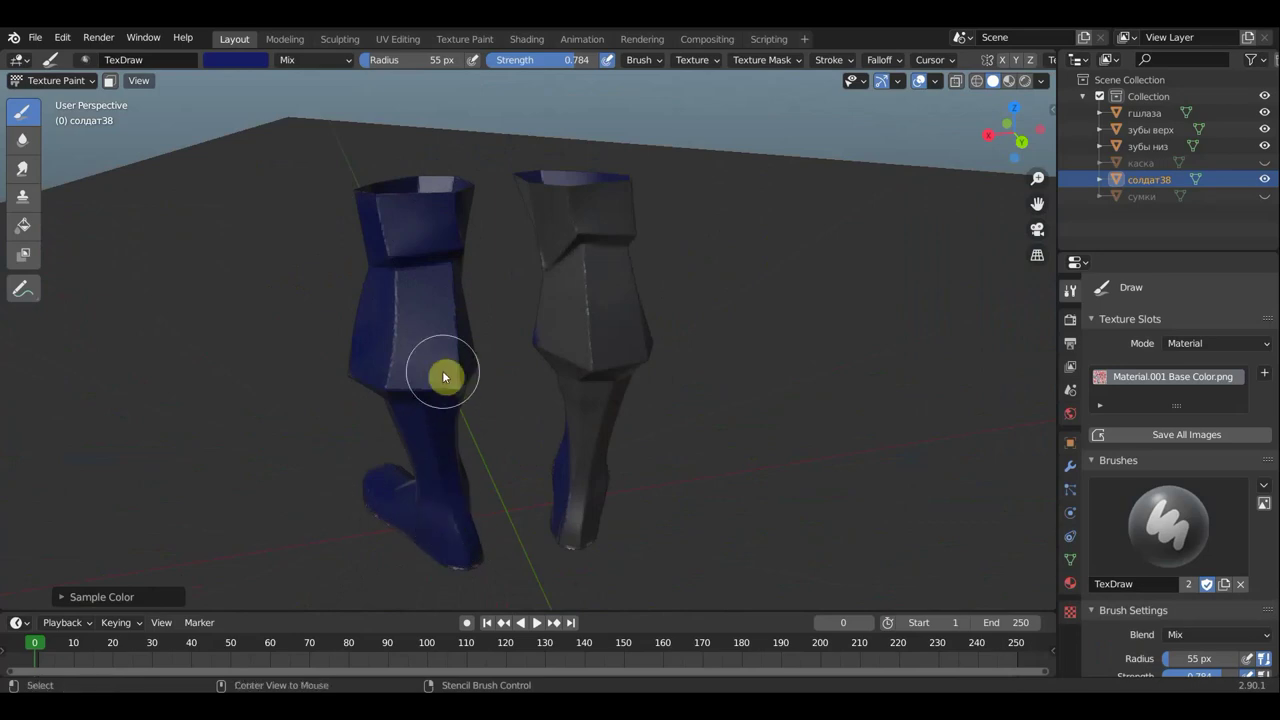
key(alt+b)
Paint the grey band at the top of the lower legs dark blue
middle_drag(607, 396, 617, 376)
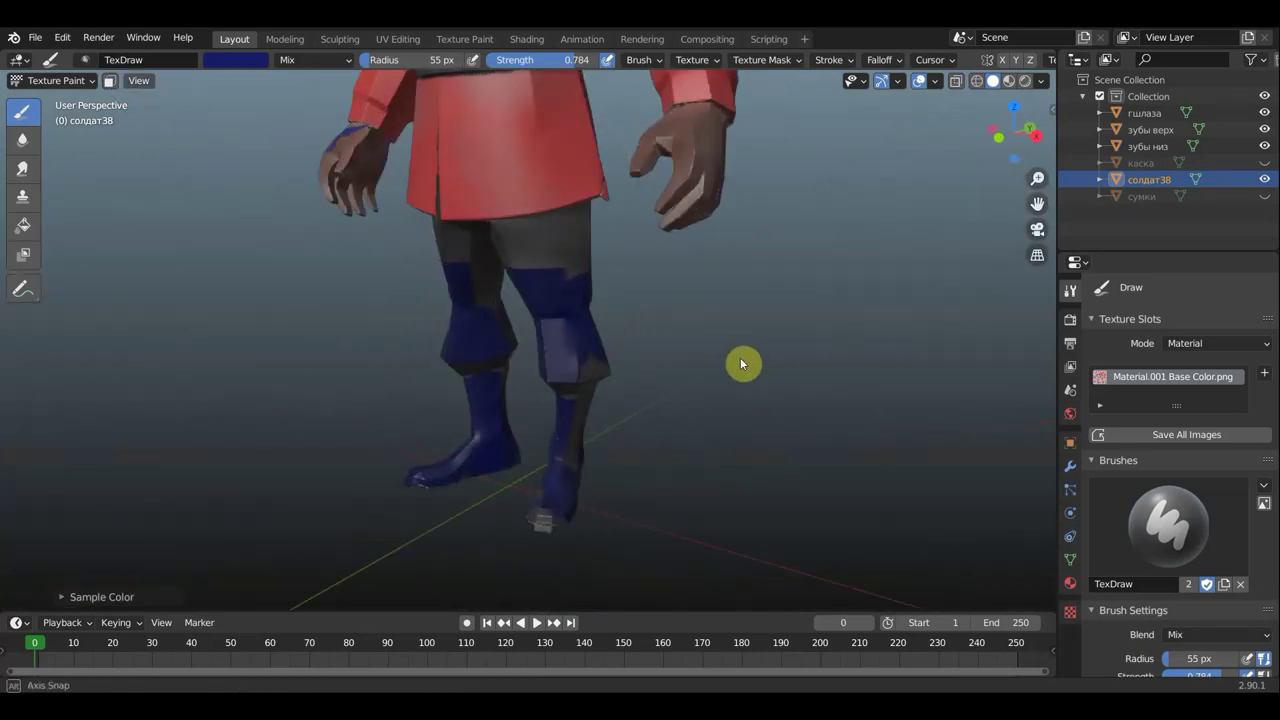
scroll(527, 383, up, 3)
mouse_move(527, 383)
middle_down()
mouse_move(446, 348)
mouse_move(452, 271)
middle_up()
mouse_move(528, 191)
middle_down()
mouse_move(437, 234)
mouse_move(426, 215)
middle_up()
drag(452, 218, 493, 217)
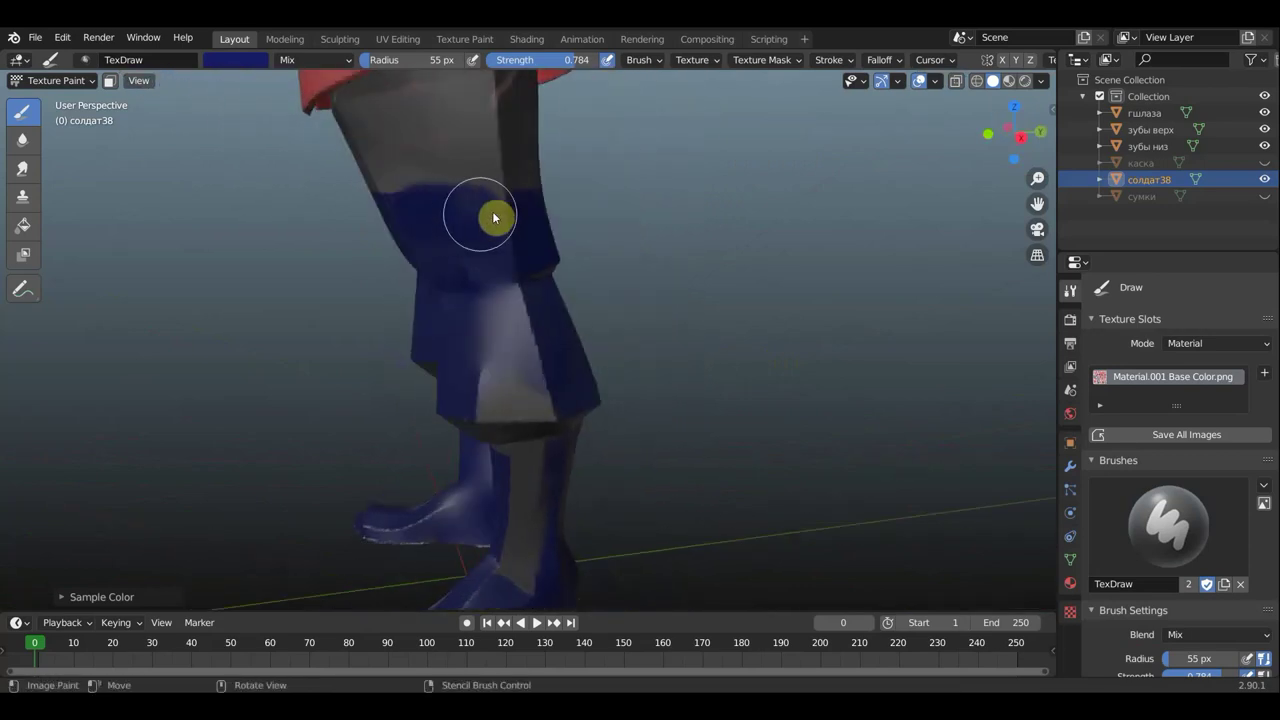
mouse_move(521, 228)
middle_down()
mouse_move(720, 251)
mouse_move(669, 254)
mouse_move(749, 246)
mouse_move(725, 248)
middle_up()
key(KP_1)
scroll(749, 371, up, 2)
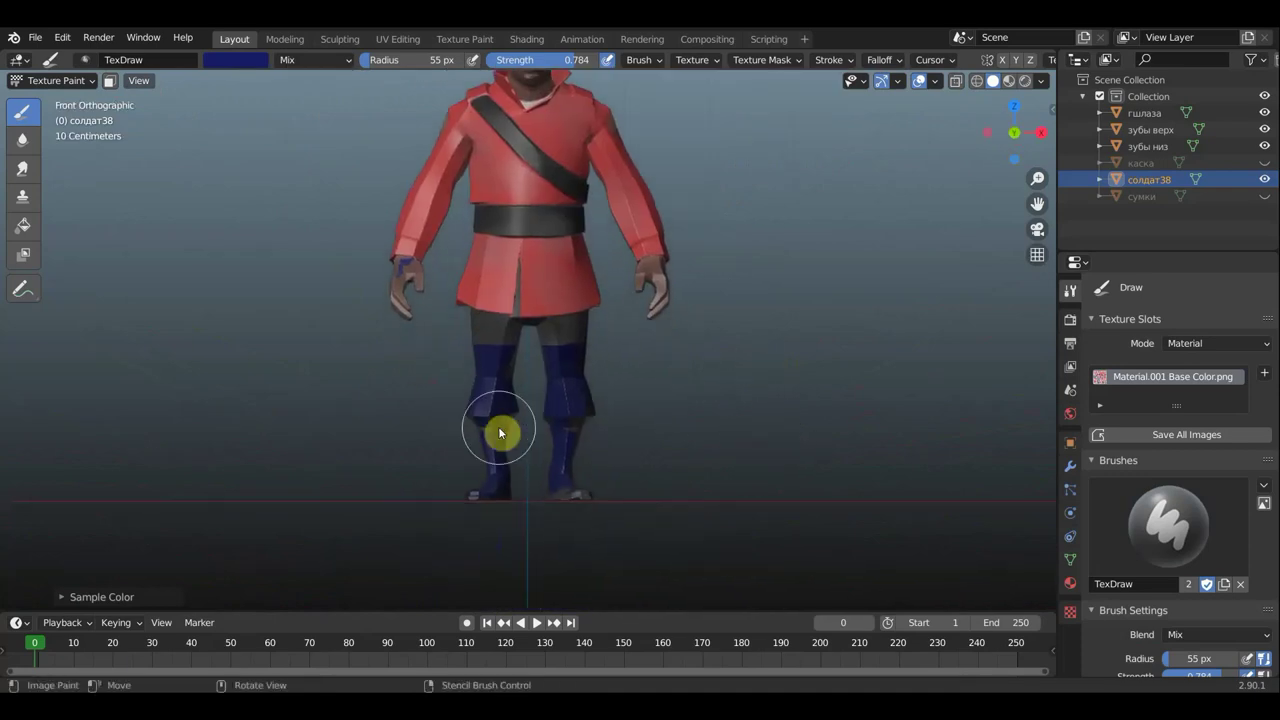
scroll(493, 430, up, 3)
Fill the leftover grey on the left boot's knee and inner right leg with dark blue
mouse_move(493, 430)
middle_down()
mouse_move(494, 263)
mouse_move(457, 314)
mouse_move(466, 320)
middle_up()
drag(466, 320, 468, 253)
mouse_move(468, 253)
middle_down()
mouse_move(537, 286)
mouse_move(431, 177)
mouse_move(532, 247)
mouse_move(549, 343)
mouse_move(563, 329)
middle_up()
scroll(431, 177, up, 2)
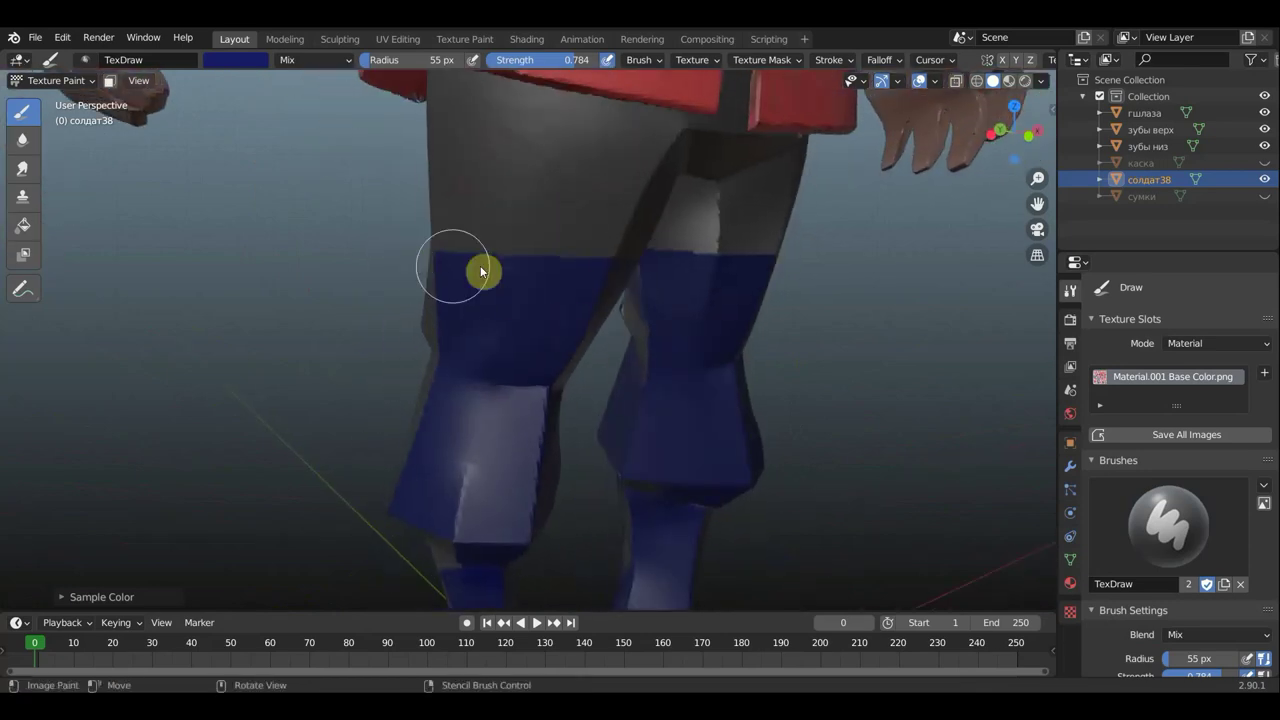
mouse_move(626, 334)
mouse_down()
mouse_move(636, 300)
mouse_move(647, 380)
mouse_up()
scroll(654, 346, down, 3)
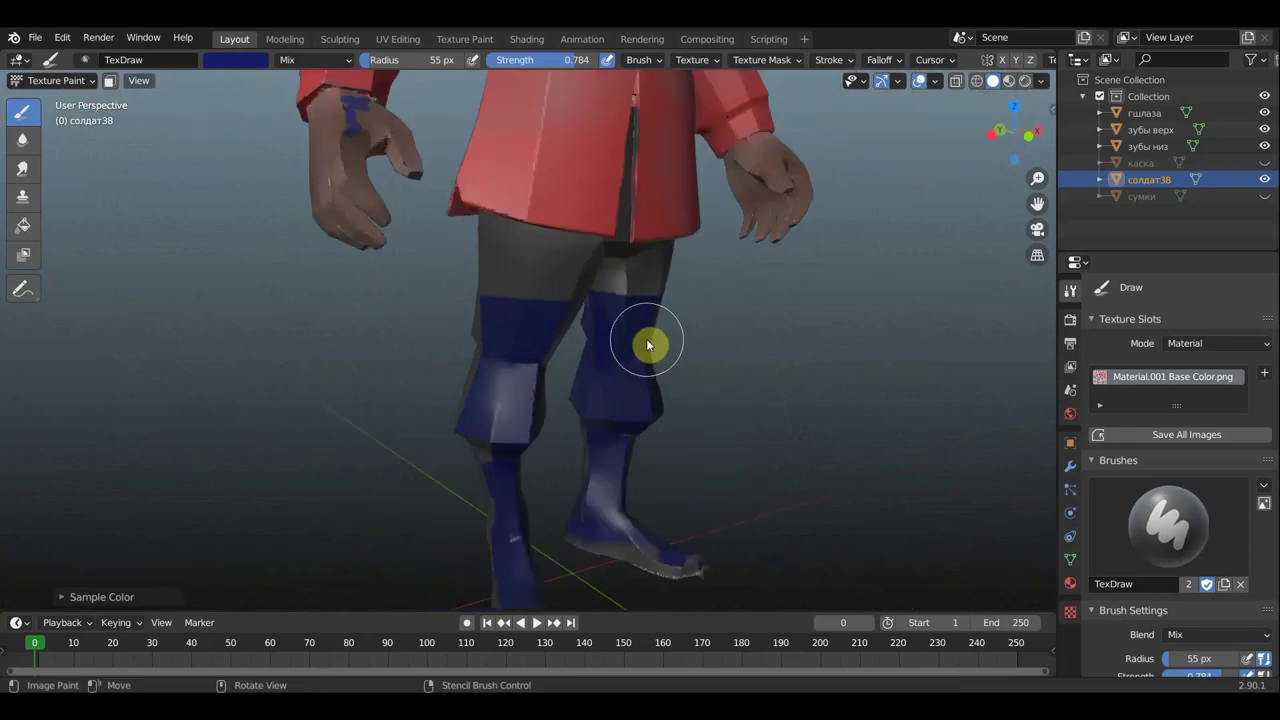
scroll(660, 342, down, 2)
mouse_move(660, 342)
middle_down()
mouse_move(623, 346)
mouse_move(643, 337)
mouse_move(609, 457)
mouse_move(394, 283)
middle_up()
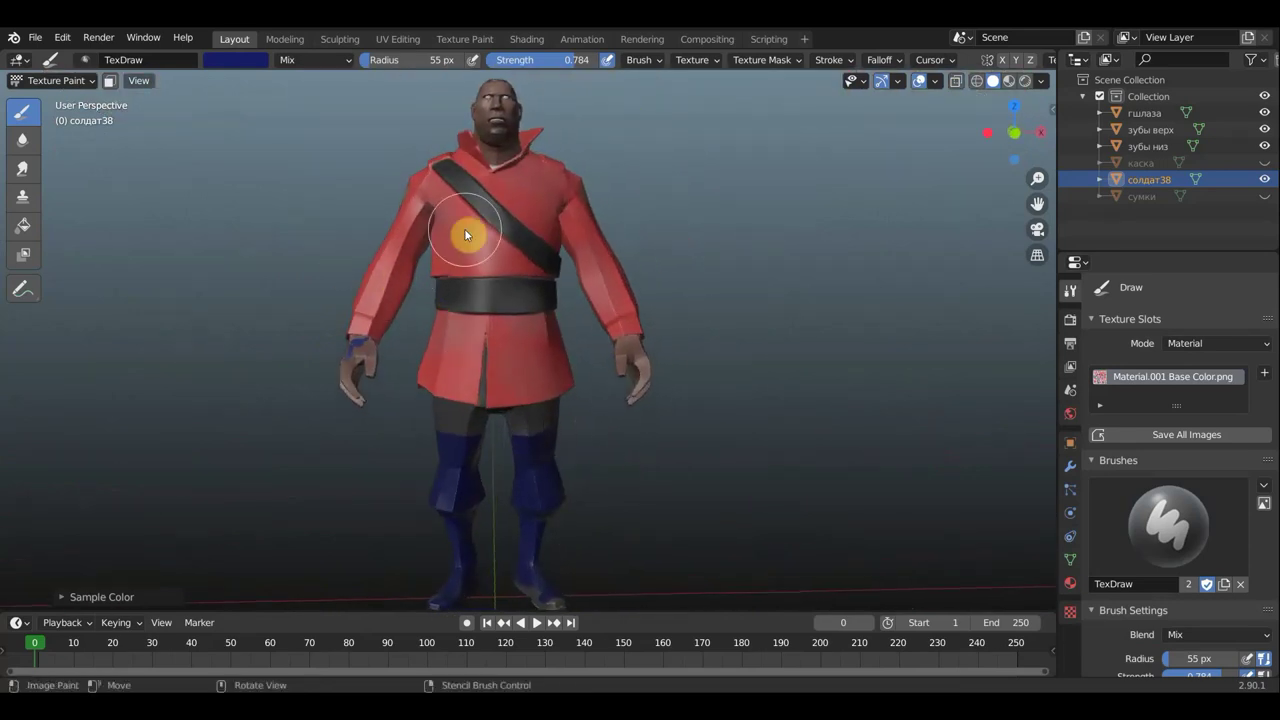
click(63, 82)
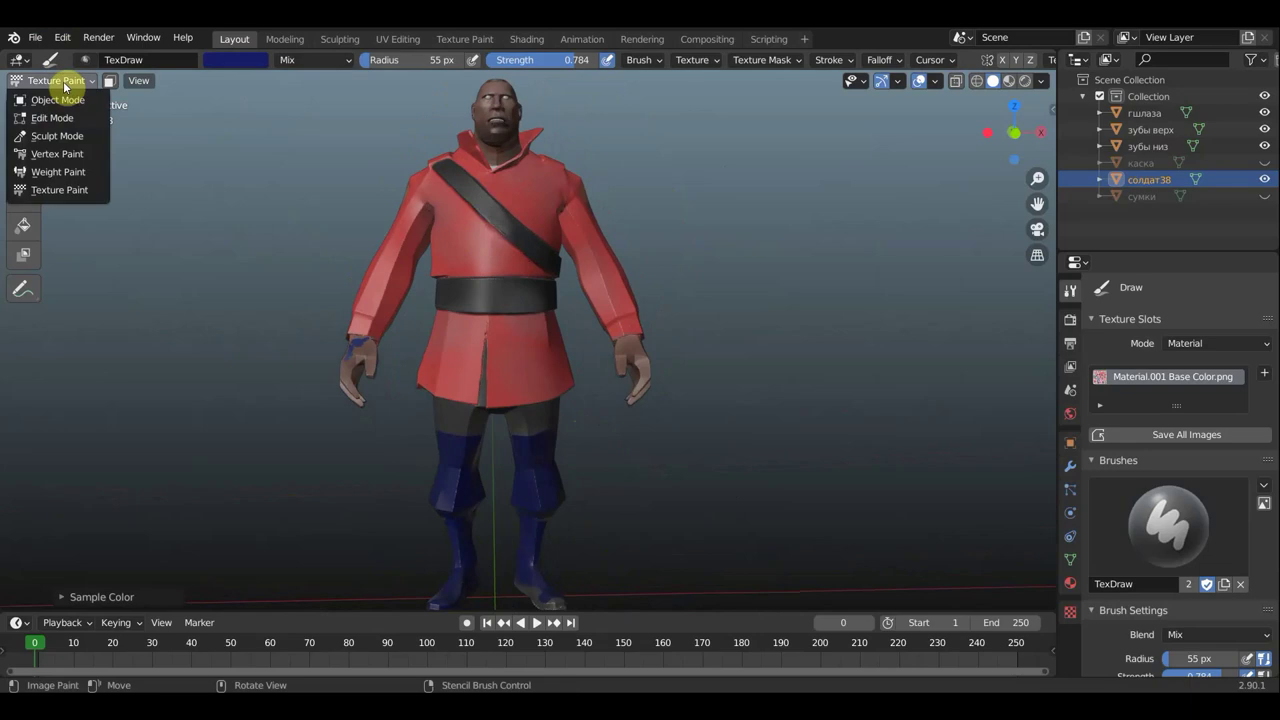
In Object Mode, duplicate the soldier, place the copy to its left, and select both figures
click(60, 97)
middle_drag(587, 260, 584, 270)
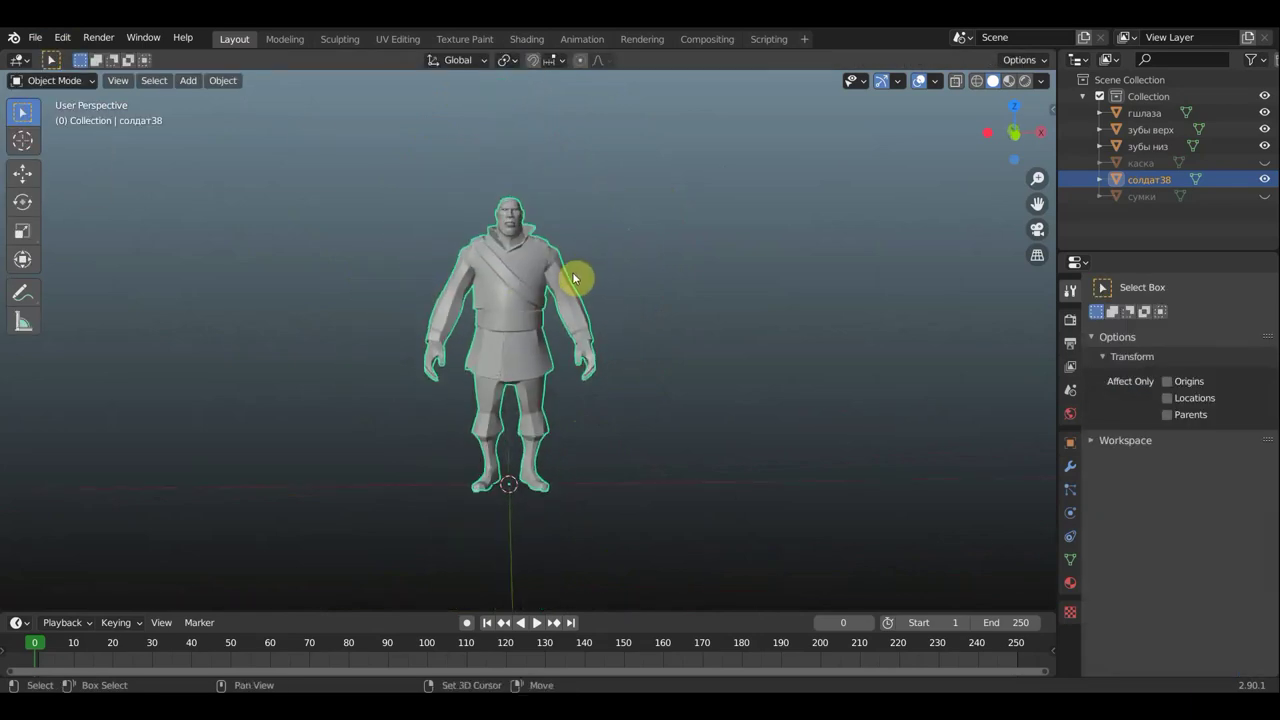
key(shift+d)
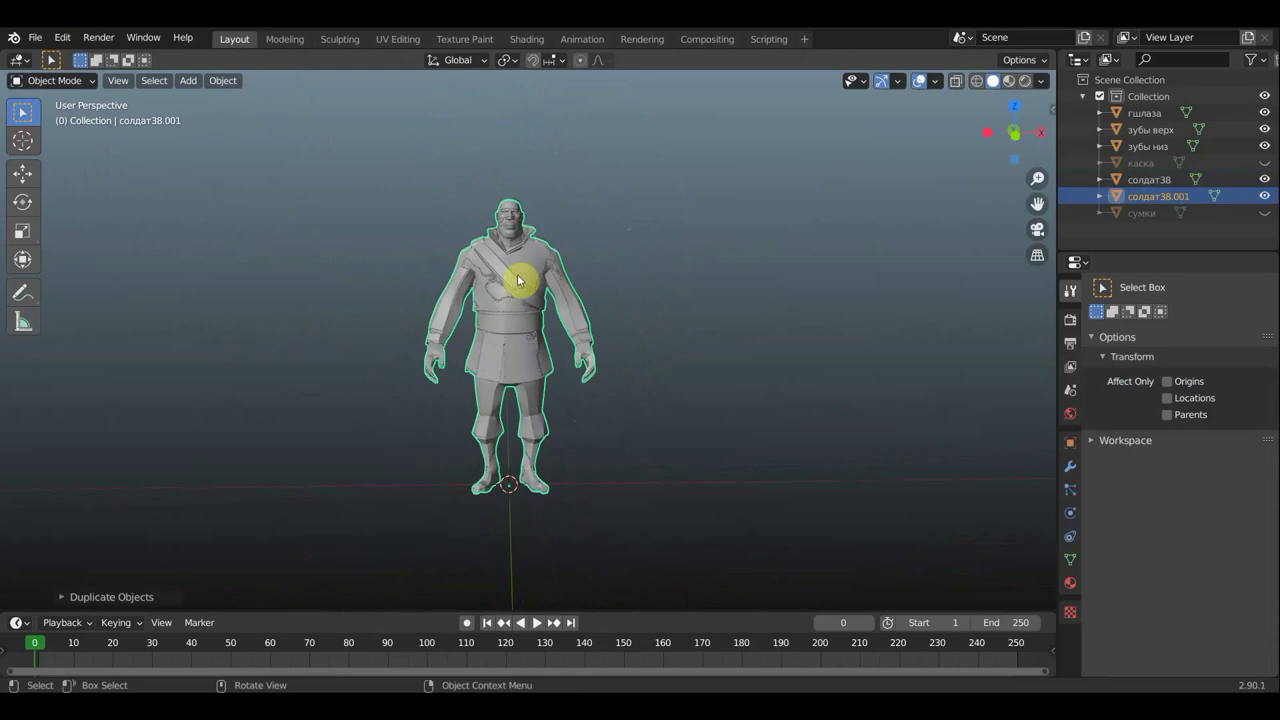
key(g)
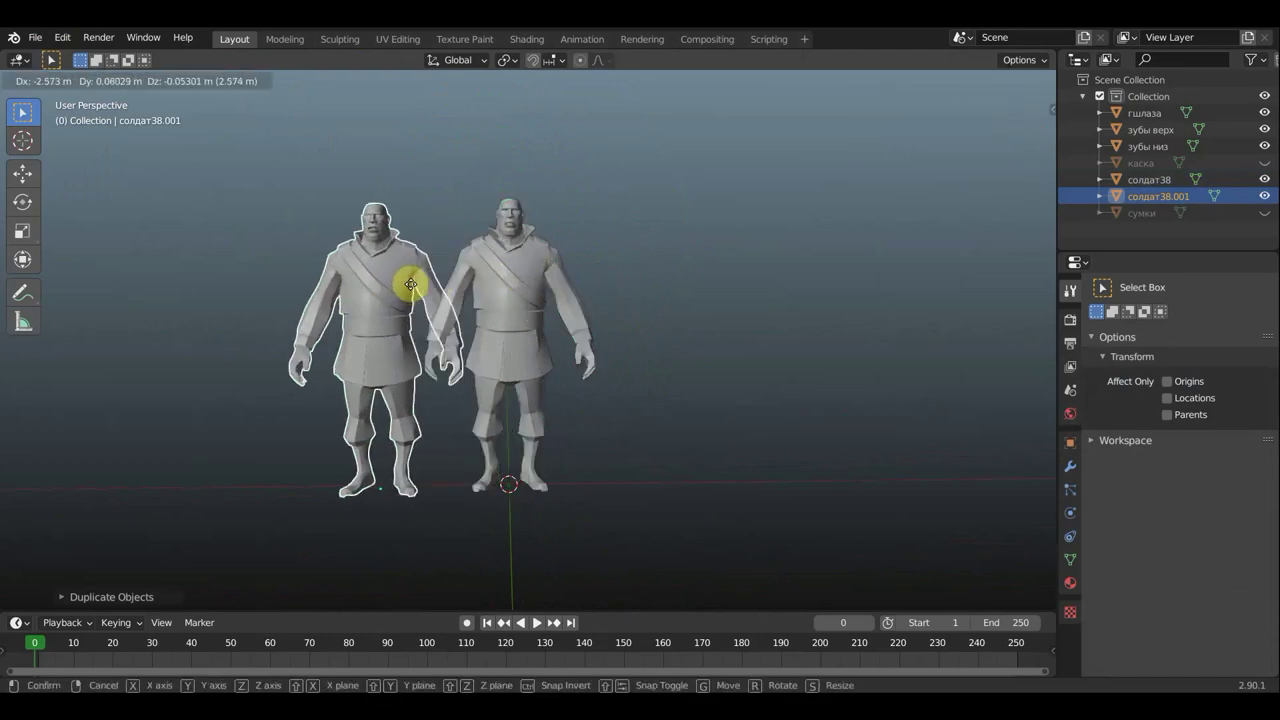
click(387, 277)
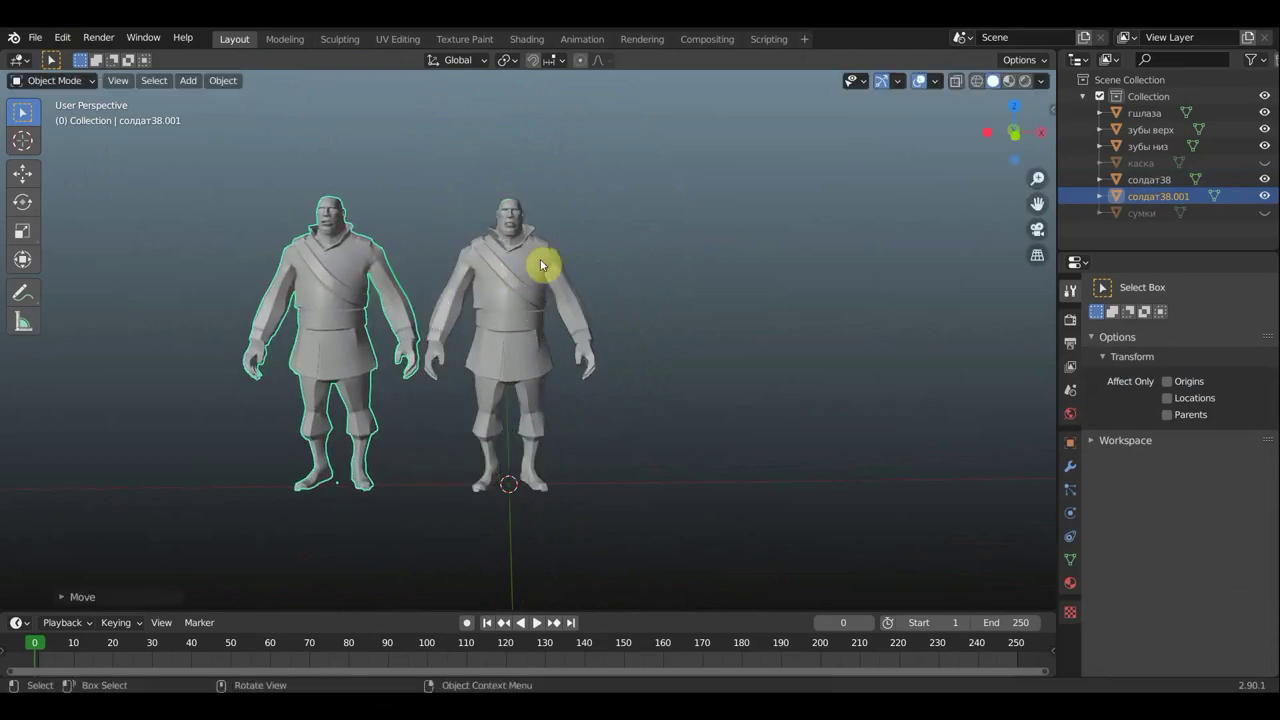
scroll(478, 235, up, 2)
middle_drag(529, 229, 772, 192)
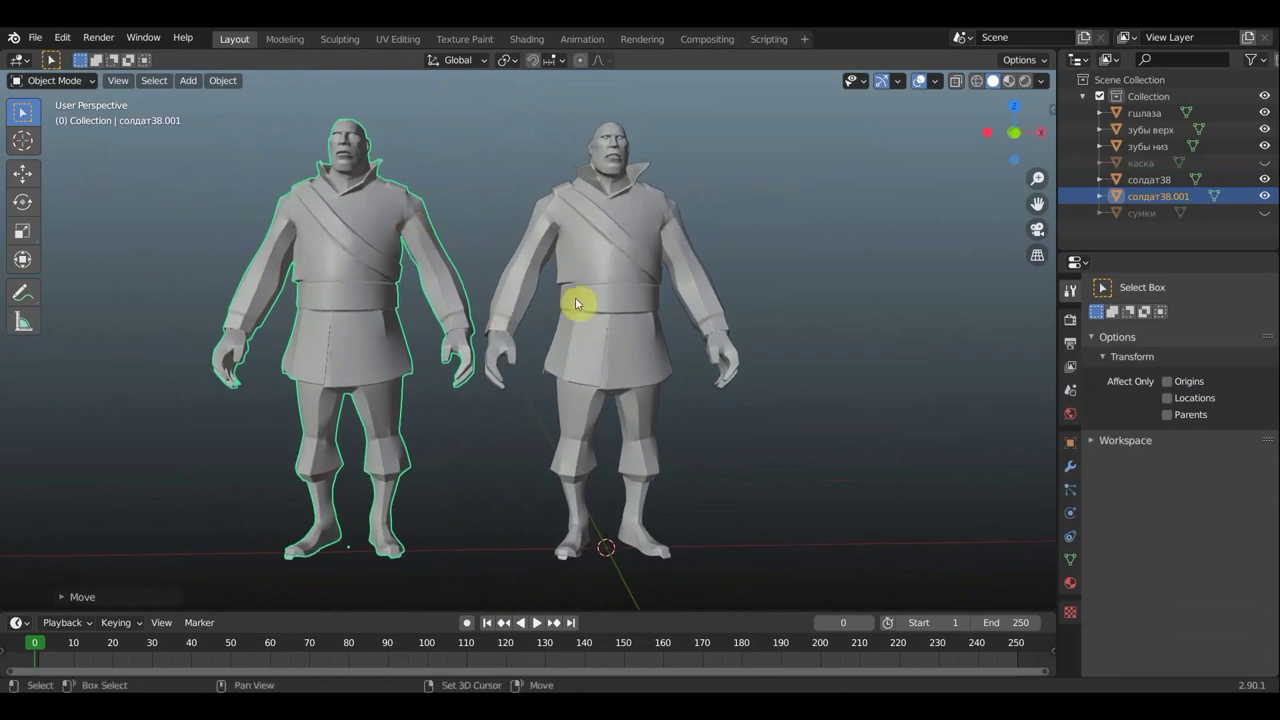
click(652, 282)
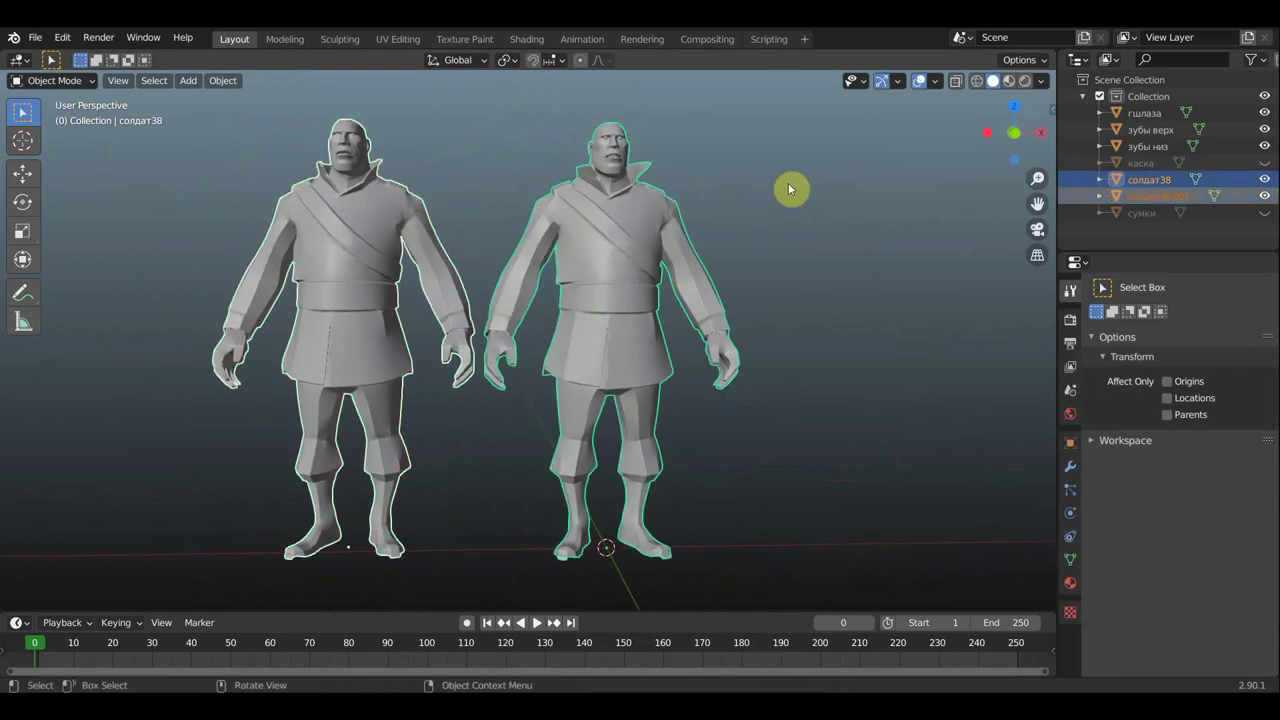
Join both soldiers into the single object солдат38 with Ctrl+J
key(ctrl+j)
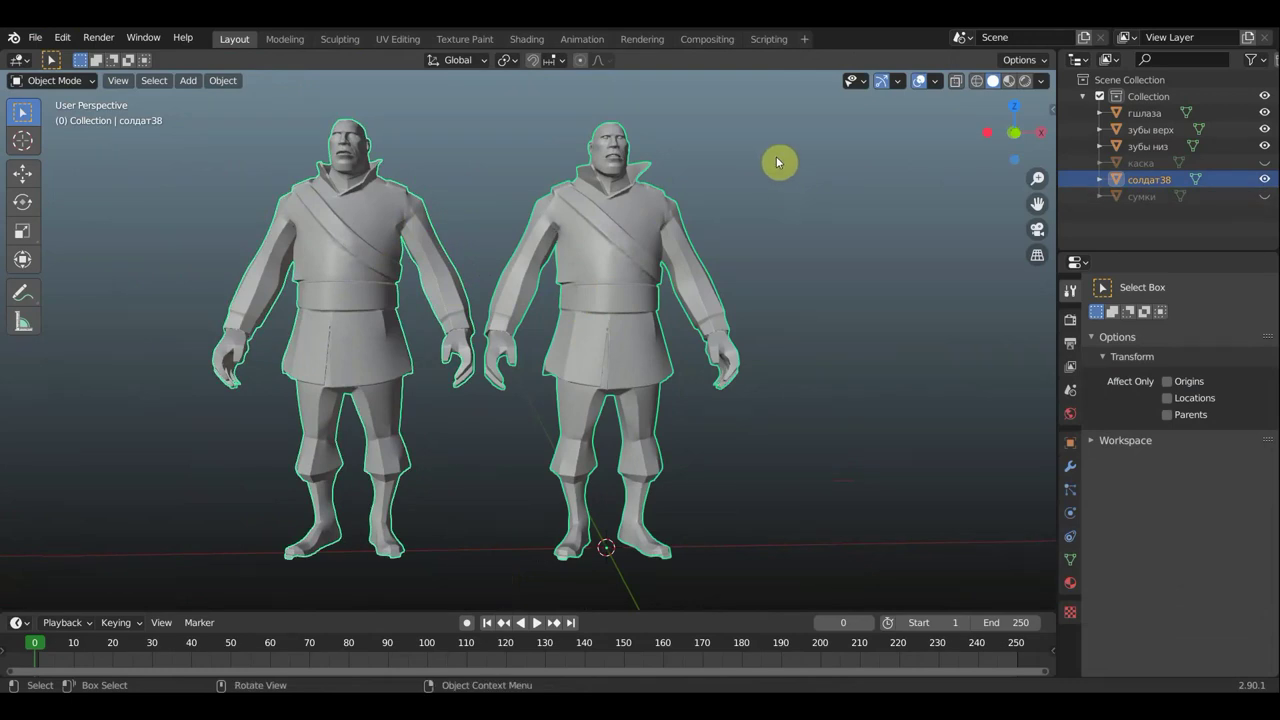
middle_drag(713, 216, 615, 275)
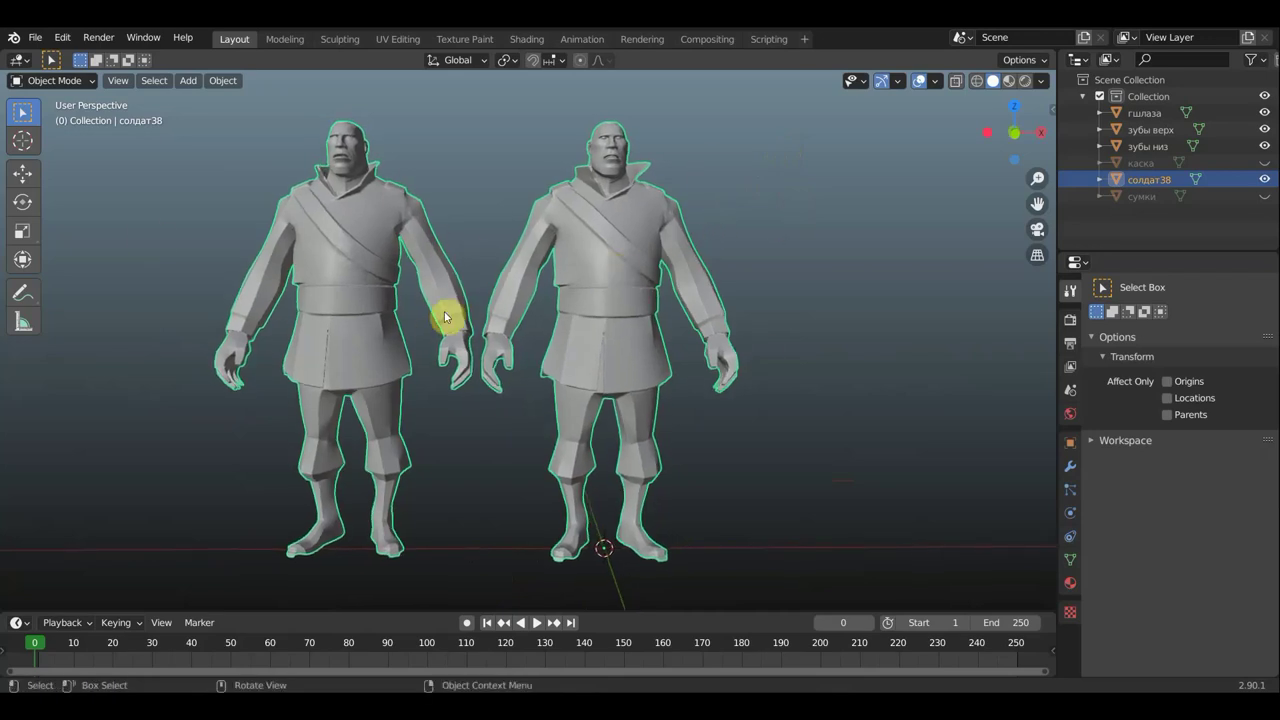
mouse_move(521, 296)
middle_down()
mouse_move(540, 294)
mouse_move(508, 209)
middle_up()
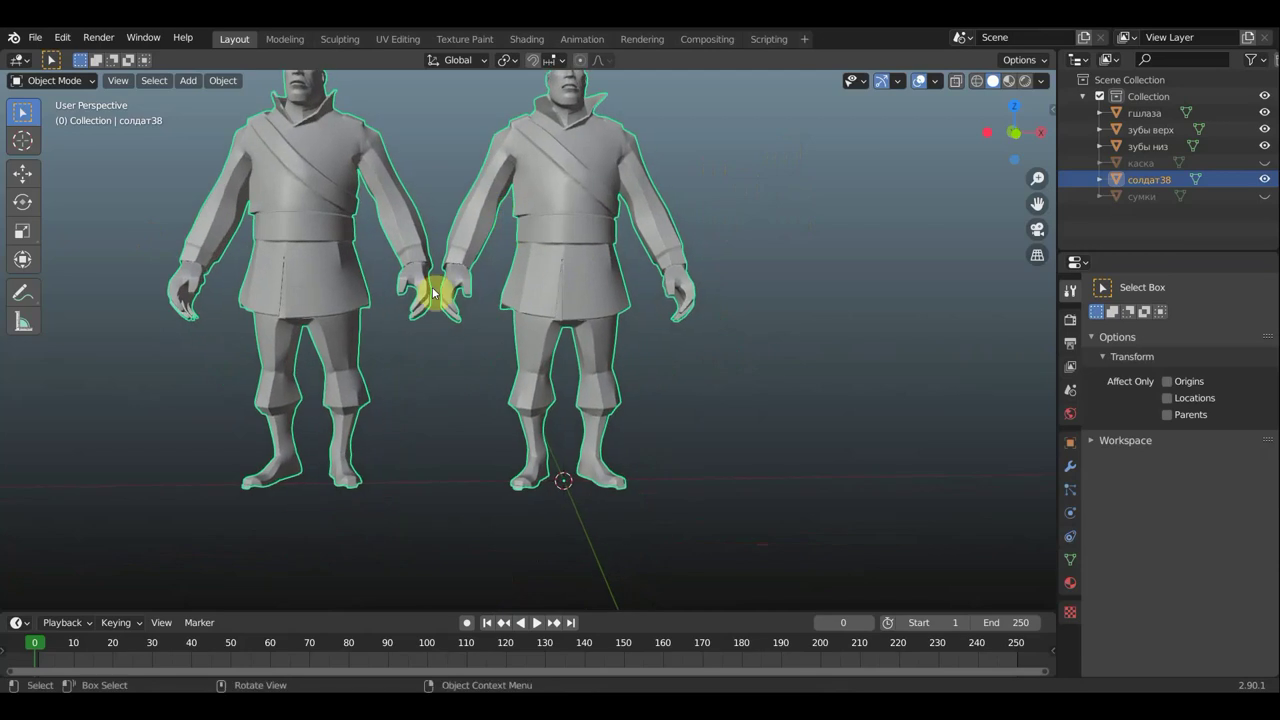
middle_drag(455, 298, 457, 294)
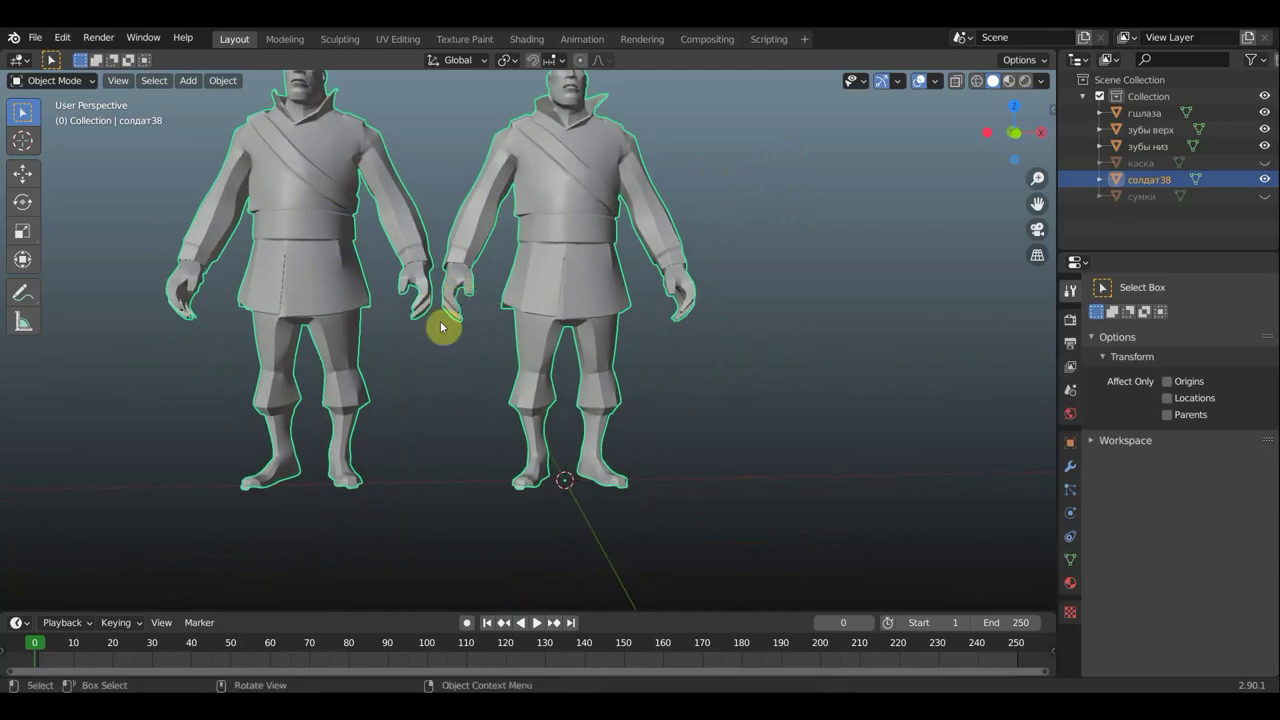
Switch to front orthographic view and zoom in on the left soldier's hand
key(KP_1)
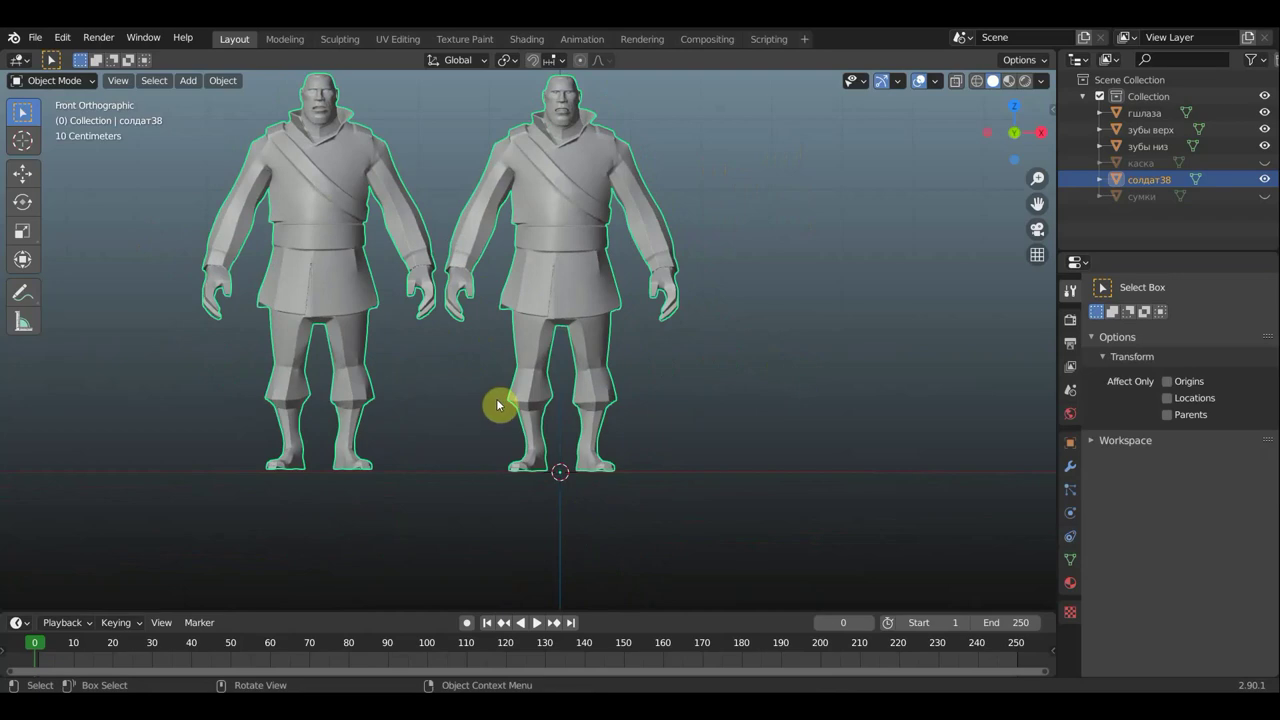
scroll(490, 370, up, 2)
scroll(505, 385, down, 1)
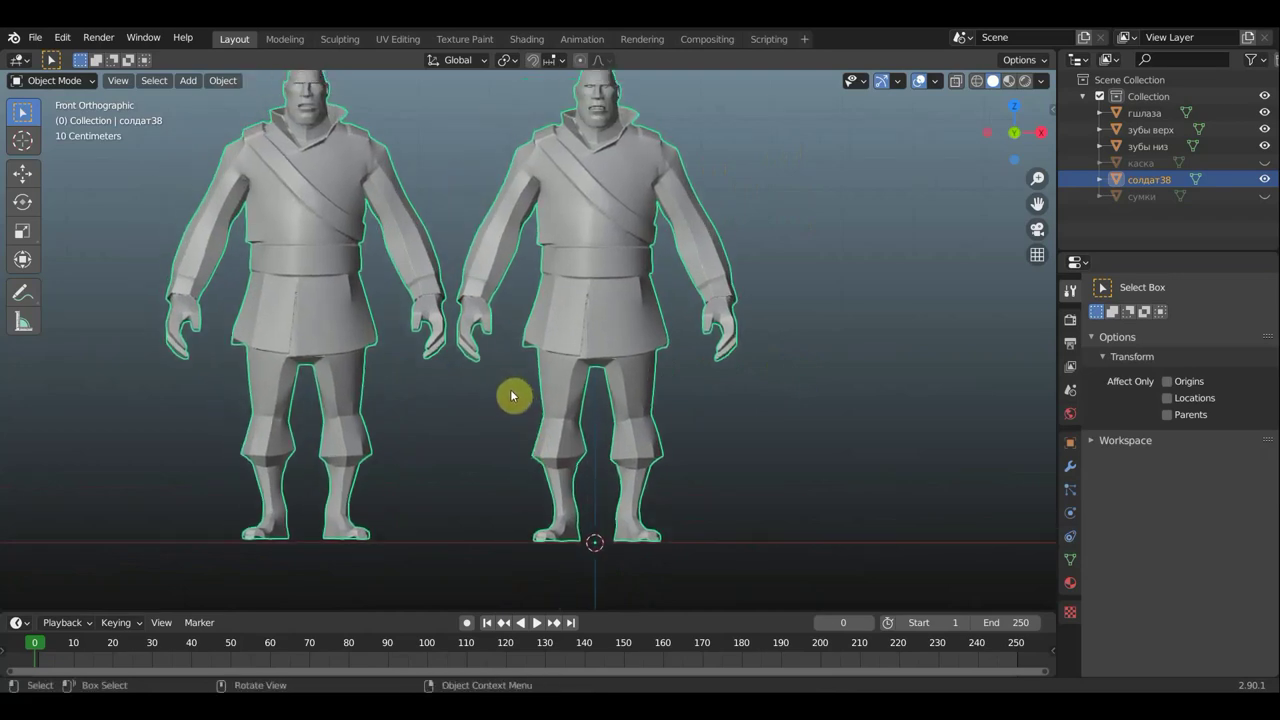
drag(510, 403, 452, 288)
scroll(528, 332, up, 2)
mouse_move(528, 332)
middle_down()
mouse_move(912, 352)
mouse_move(754, 357)
mouse_move(440, 330)
middle_up()
click(83, 80)
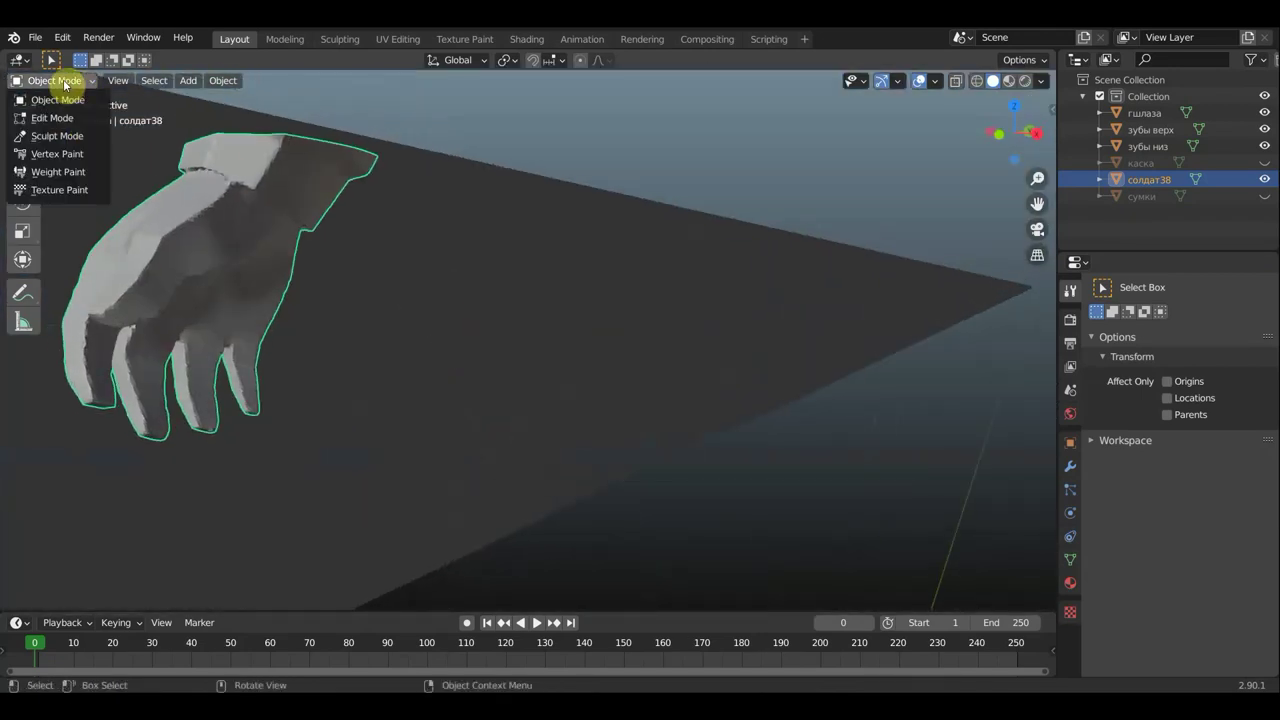
In Texture Paint mode, paint the wrist, cuff, back of the hand and fingers dark blue
click(59, 189)
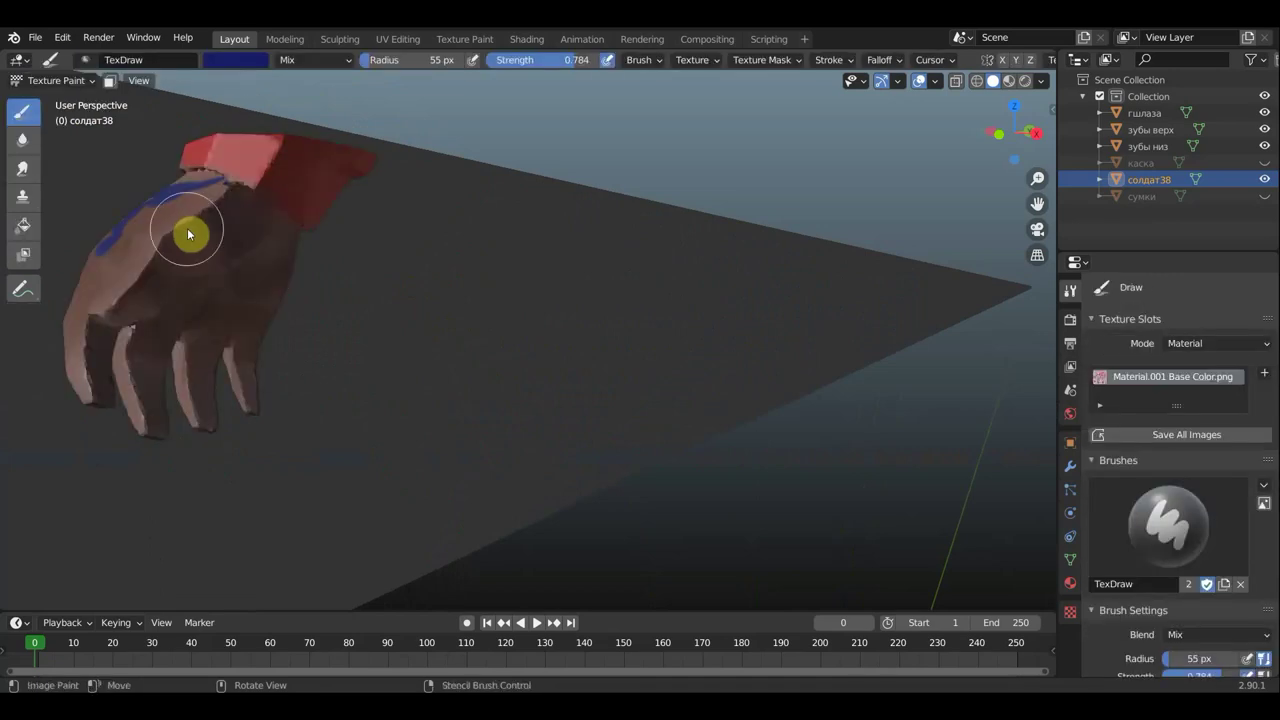
scroll(187, 228, down, 2)
mouse_move(209, 236)
middle_down()
mouse_move(437, 251)
mouse_move(334, 240)
middle_up()
scroll(420, 241, up, 1)
mouse_move(420, 241)
mouse_down()
mouse_move(463, 214)
mouse_move(443, 206)
mouse_move(476, 177)
mouse_up()
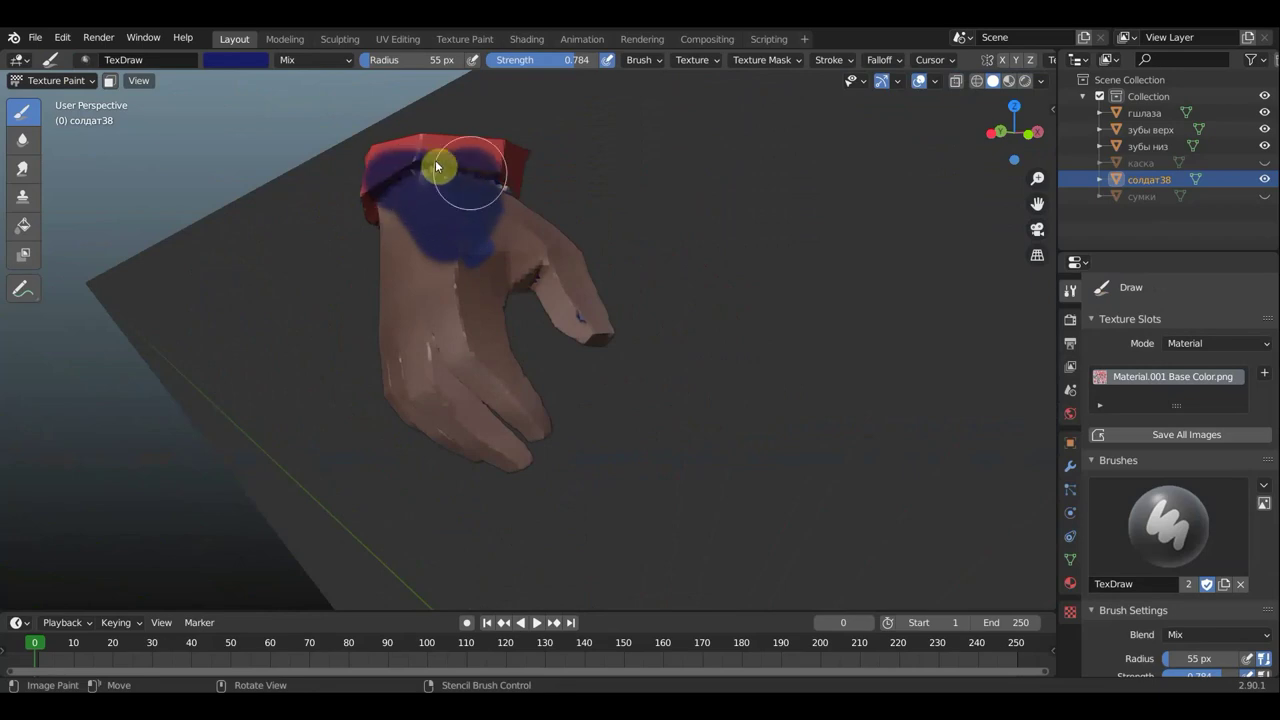
mouse_move(378, 166)
mouse_down()
mouse_move(449, 263)
mouse_move(389, 217)
mouse_move(437, 309)
mouse_move(529, 269)
mouse_move(586, 309)
mouse_move(517, 249)
mouse_move(486, 166)
mouse_move(403, 160)
mouse_move(404, 190)
mouse_up()
mouse_move(457, 397)
mouse_down()
mouse_move(483, 442)
mouse_move(400, 348)
mouse_up()
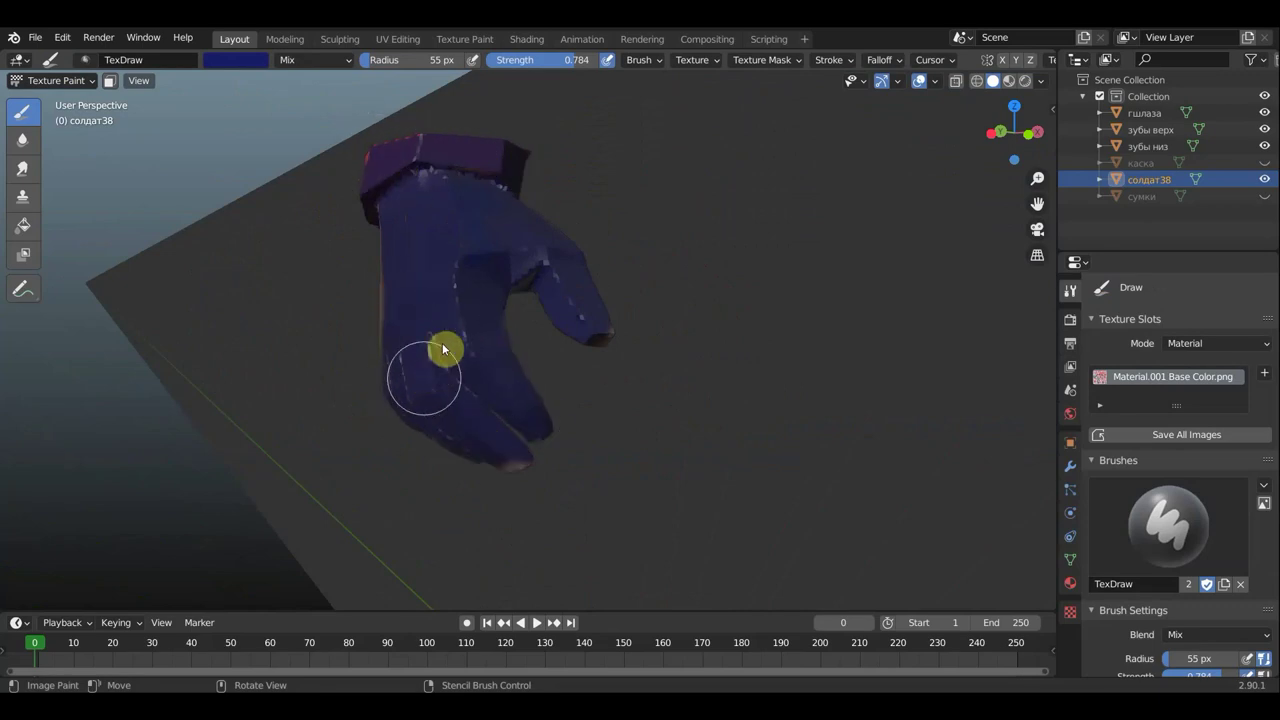
Orbit and zoom out to view both soldiers with their painted gloves
mouse_move(451, 334)
middle_down()
mouse_move(333, 347)
mouse_move(366, 339)
mouse_move(513, 375)
mouse_move(424, 382)
mouse_move(494, 363)
mouse_move(476, 368)
middle_up()
scroll(864, 257, down, 5)
middle_drag(864, 257, 817, 268)
scroll(817, 268, up, 3)
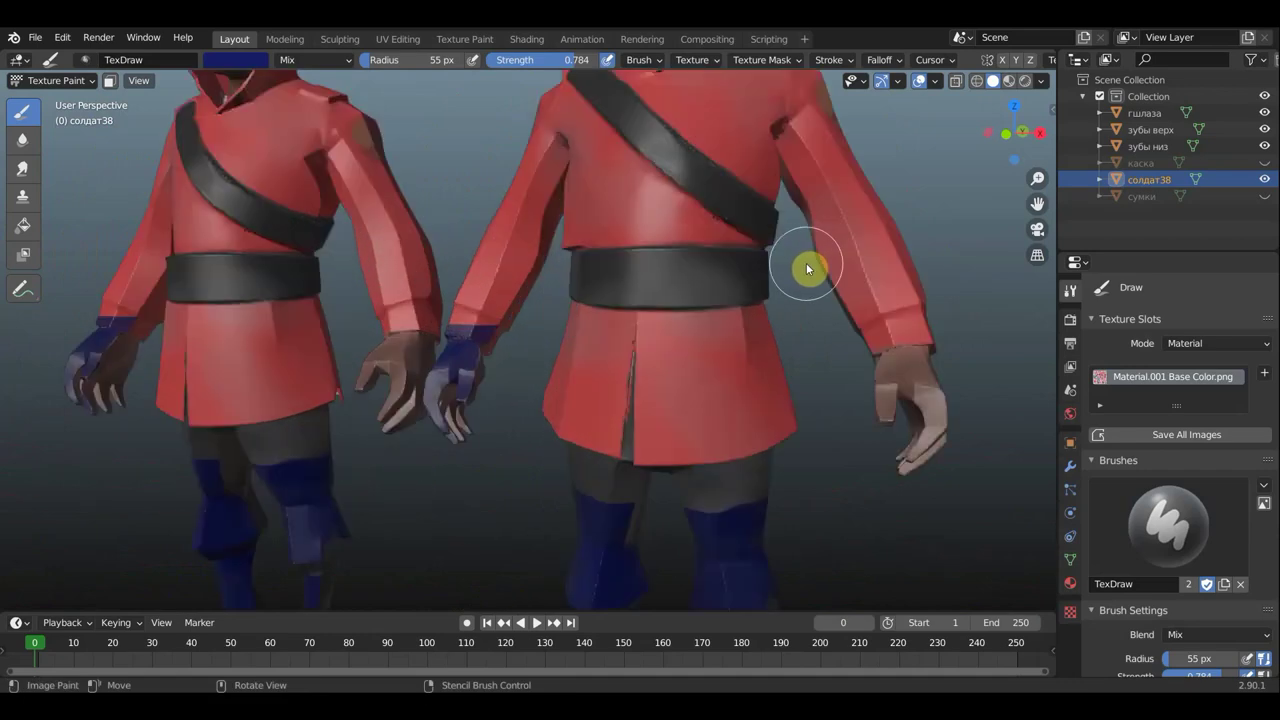
scroll(809, 268, down, 2)
scroll(806, 268, down, 1)
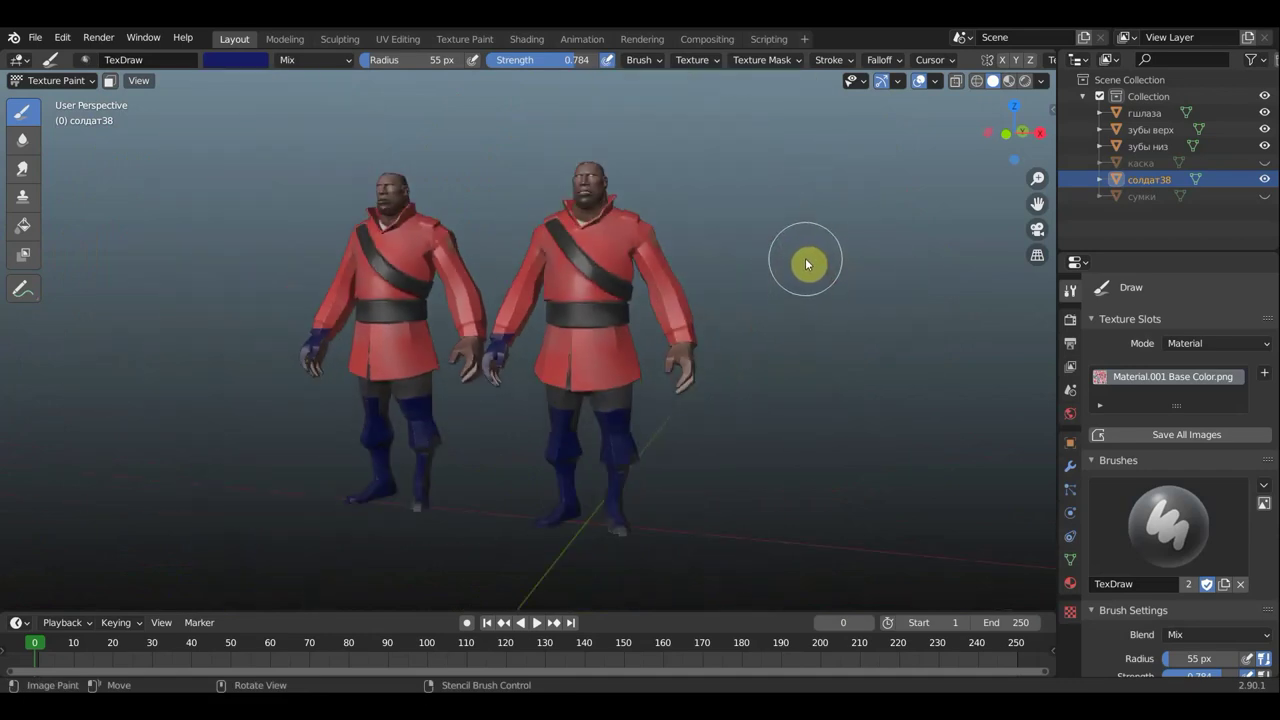